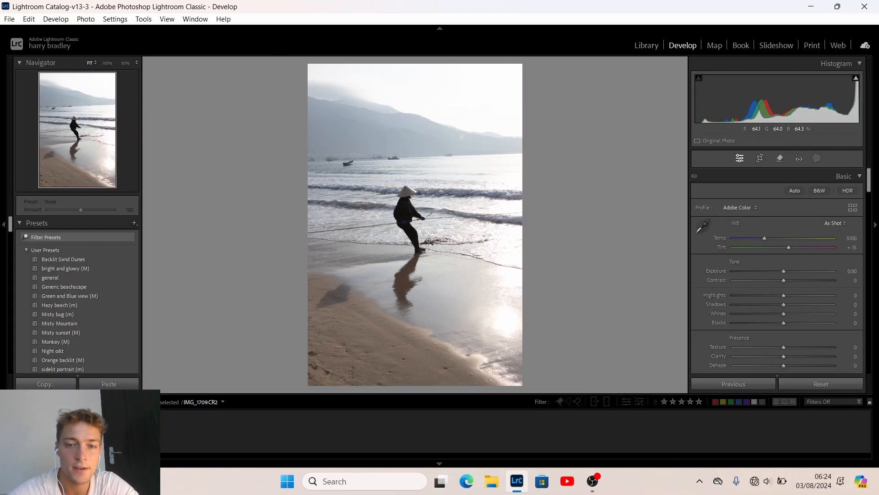
Check detail at 100%, then set Exposure to −0.10 and Contrast to +10
{"action": "left_click", "coordinate": [458, 231]}
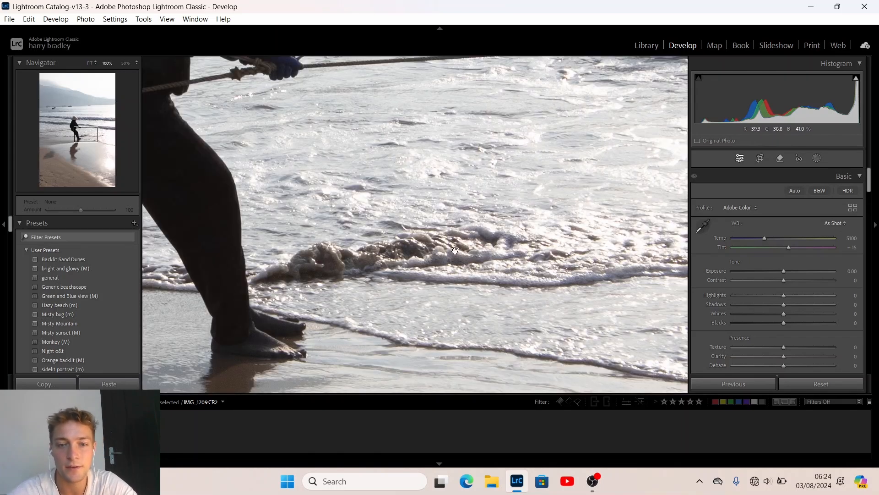
{"action": "left_click", "coordinate": [314, 324]}
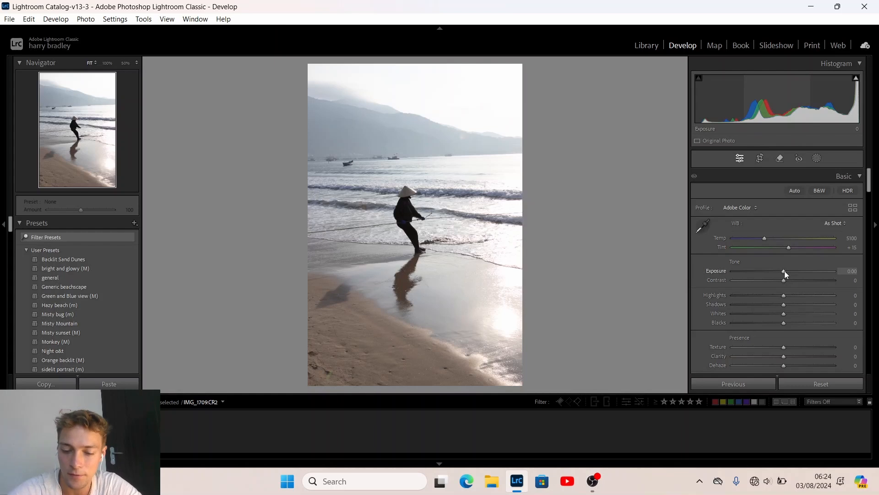
{"action": "key", "text": "Down"}
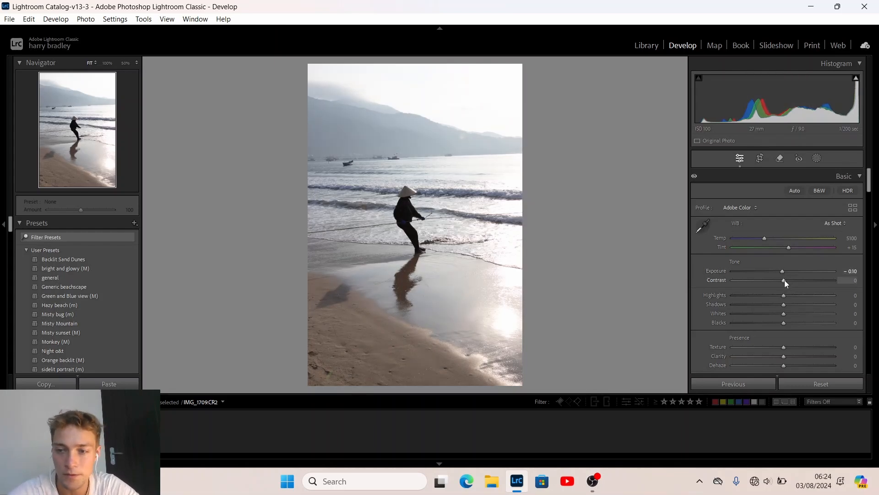
{"action": "key", "text": "Up"}
{"action": "key", "text": "Up"}
{"action": "key", "text": "Up"}
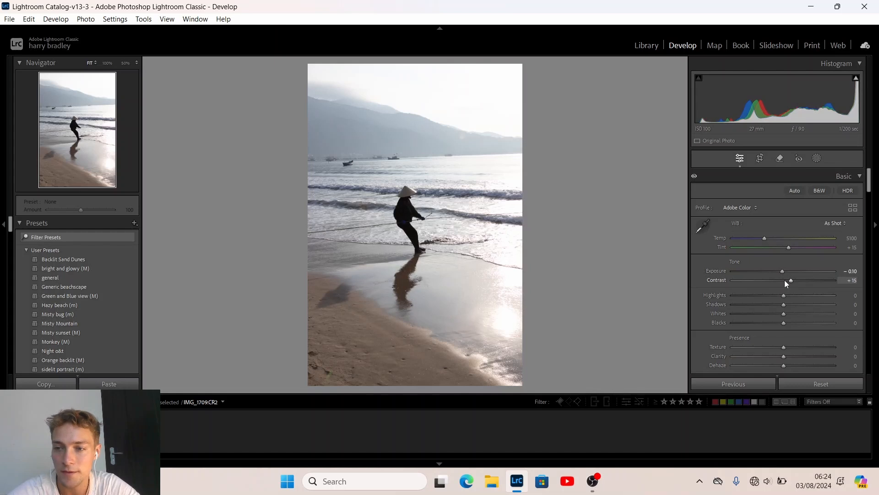
{"action": "key", "text": "Down"}
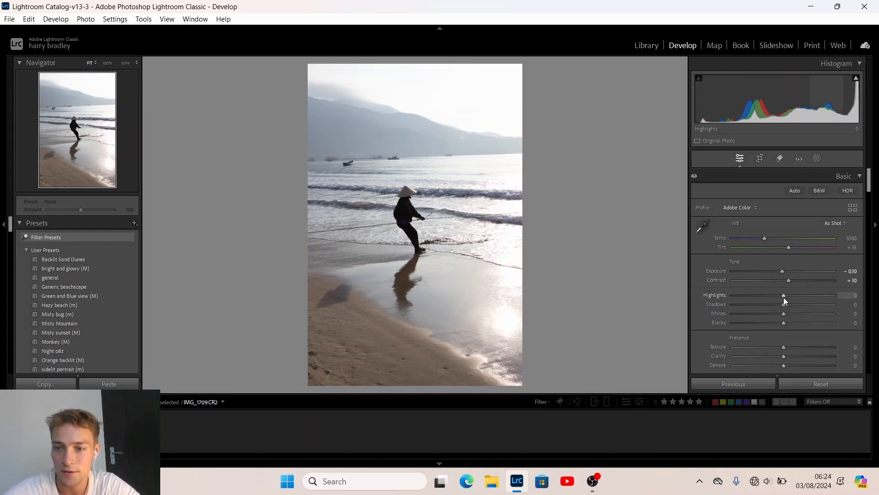
Pull Highlights down to −100 to recover the sky, checking the clipping warning
{"action": "mouse_move", "coordinate": [784, 298]}
{"action": "left_mouse_down"}
{"action": "mouse_move", "coordinate": [688, 290]}
{"action": "mouse_move", "coordinate": [801, 298]}
{"action": "mouse_move", "coordinate": [777, 295]}
{"action": "left_mouse_up"}
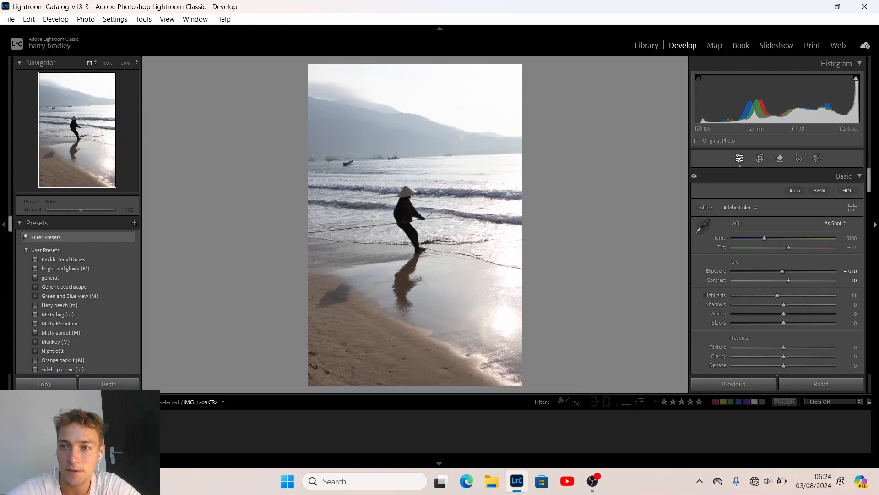
{"action": "key", "text": "j"}
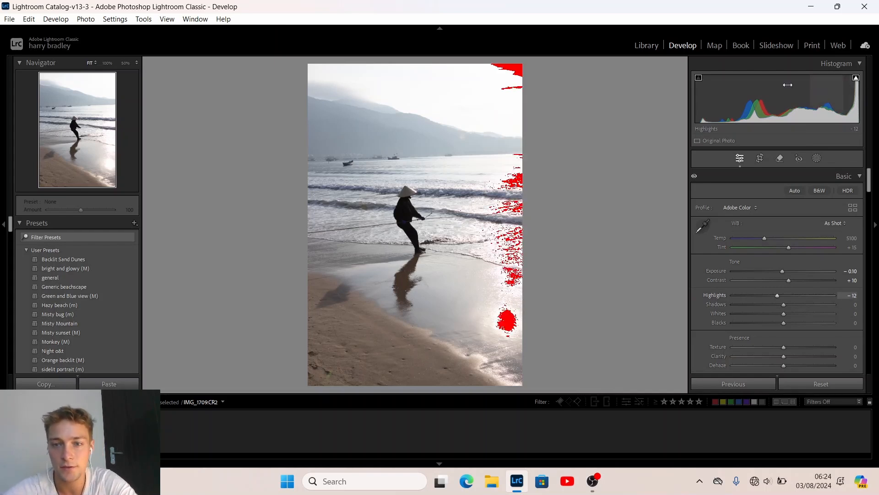
{"action": "key", "text": "j"}
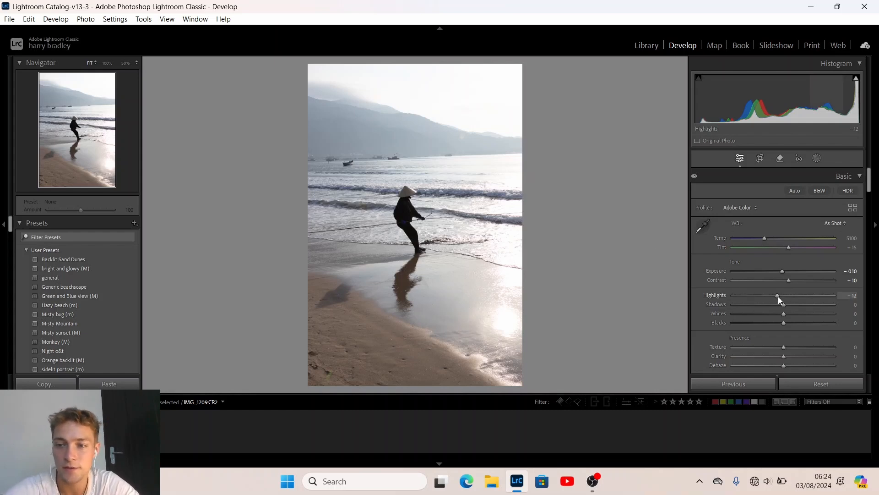
{"action": "left_click_drag", "start_coordinate": [778, 296], "coordinate": [721, 295]}
{"action": "left_click_drag", "start_coordinate": [808, 300], "coordinate": [699, 295]}
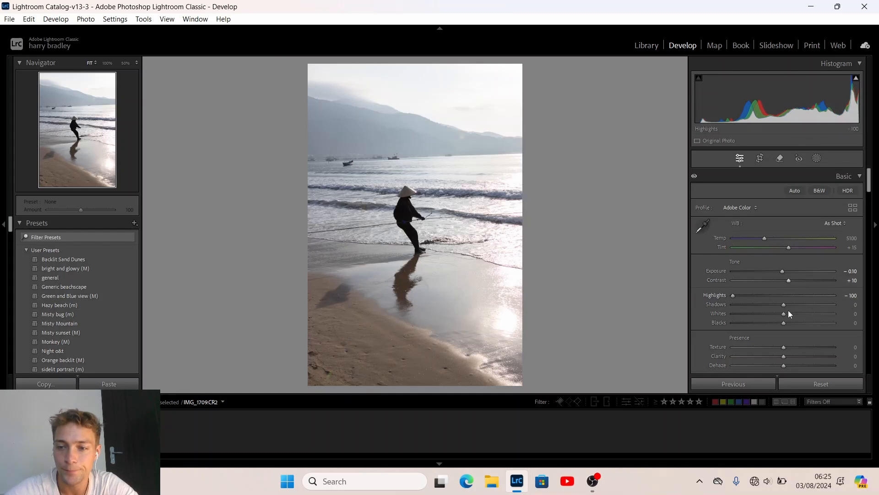
Set Shadows +39, Whites −50 and Blacks +19, then compare before and after
{"action": "left_click_drag", "start_coordinate": [785, 304], "coordinate": [804, 303]}
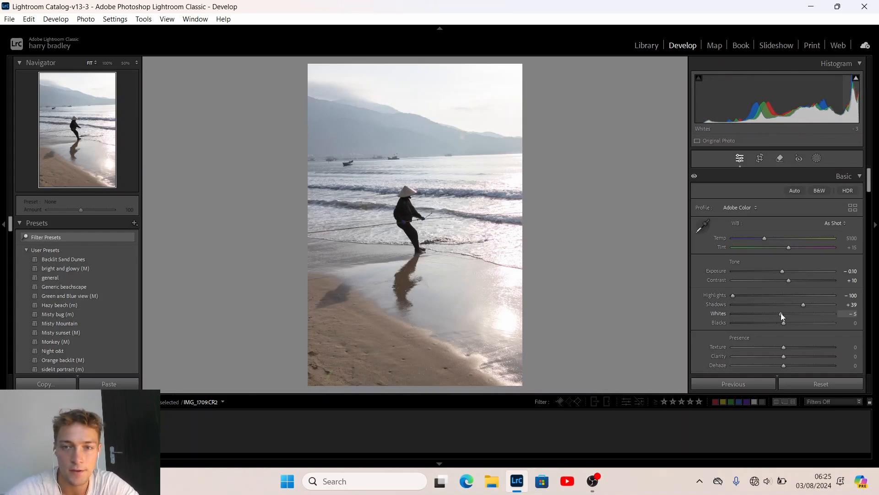
{"action": "mouse_move", "coordinate": [781, 313]}
{"action": "left_mouse_down"}
{"action": "mouse_move", "coordinate": [756, 311]}
{"action": "mouse_move", "coordinate": [794, 324]}
{"action": "left_mouse_up"}
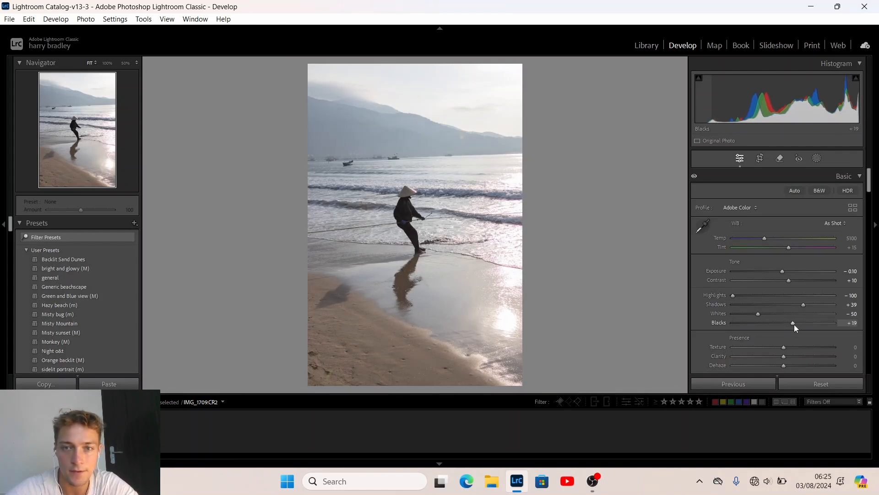
{"action": "key", "text": "backslash"}
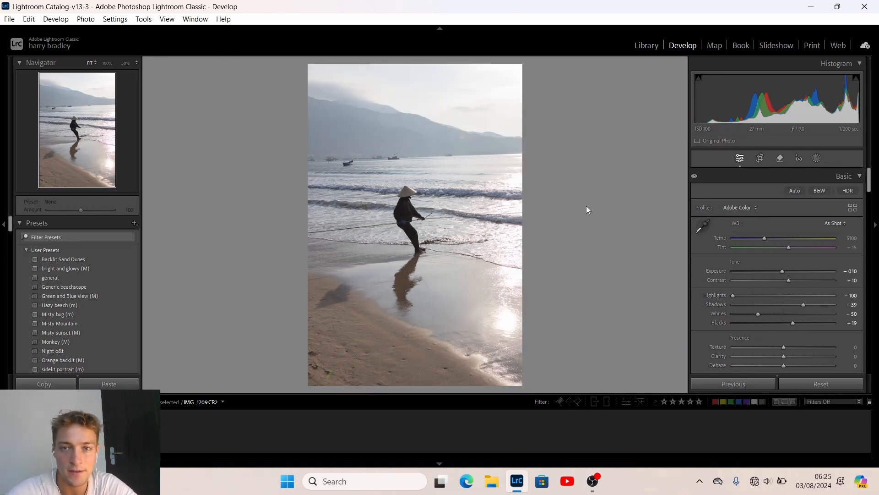
{"action": "key", "text": "backslash"}
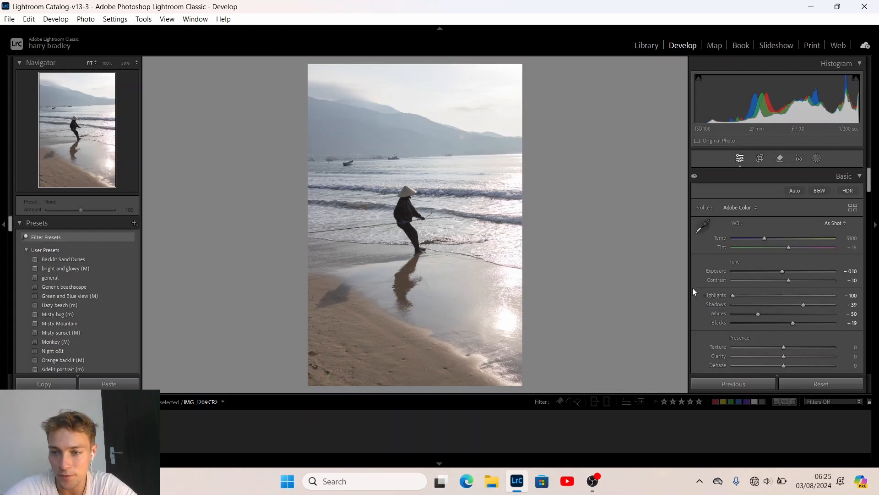
In Presence, set Texture −33, Clarity −7 and Dehaze +10
{"action": "scroll", "coordinate": [713, 315], "scroll_direction": "down", "scroll_amount": 2}
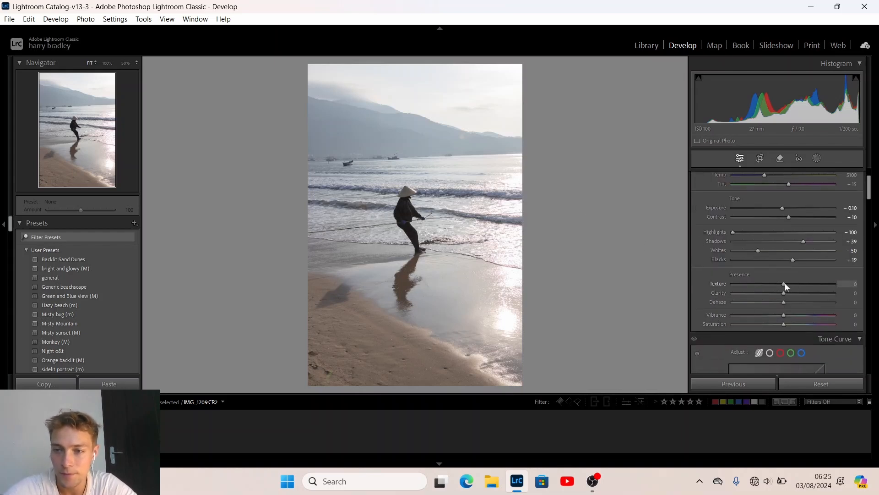
{"action": "left_click_drag", "start_coordinate": [784, 284], "coordinate": [819, 280]}
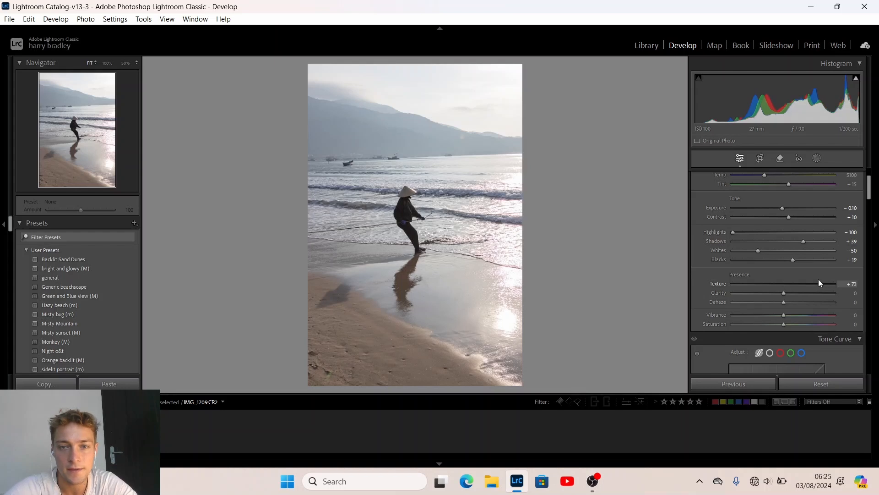
{"action": "mouse_move", "coordinate": [753, 284]}
{"action": "left_mouse_down"}
{"action": "mouse_move", "coordinate": [845, 286]}
{"action": "mouse_move", "coordinate": [762, 286]}
{"action": "mouse_move", "coordinate": [820, 285]}
{"action": "mouse_move", "coordinate": [770, 285]}
{"action": "left_mouse_up"}
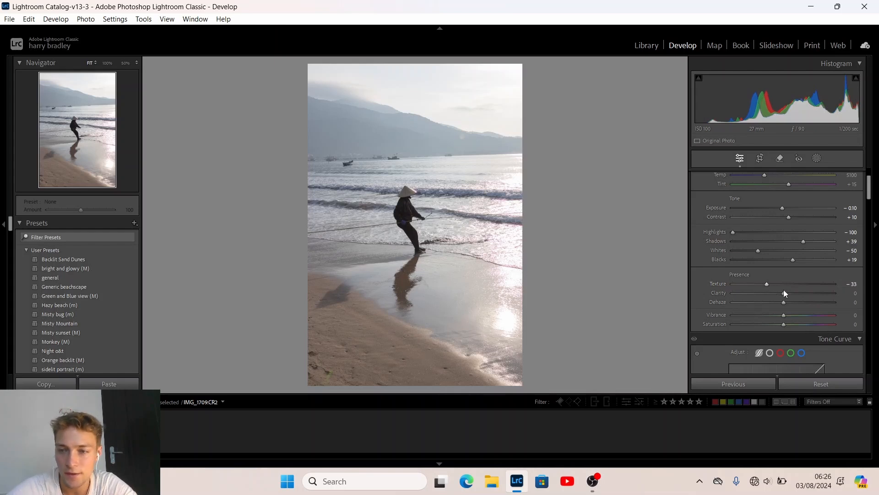
{"action": "mouse_move", "coordinate": [775, 292]}
{"action": "left_mouse_down"}
{"action": "mouse_move", "coordinate": [763, 296]}
{"action": "mouse_move", "coordinate": [801, 296]}
{"action": "mouse_move", "coordinate": [783, 306]}
{"action": "mouse_move", "coordinate": [774, 296]}
{"action": "left_mouse_up"}
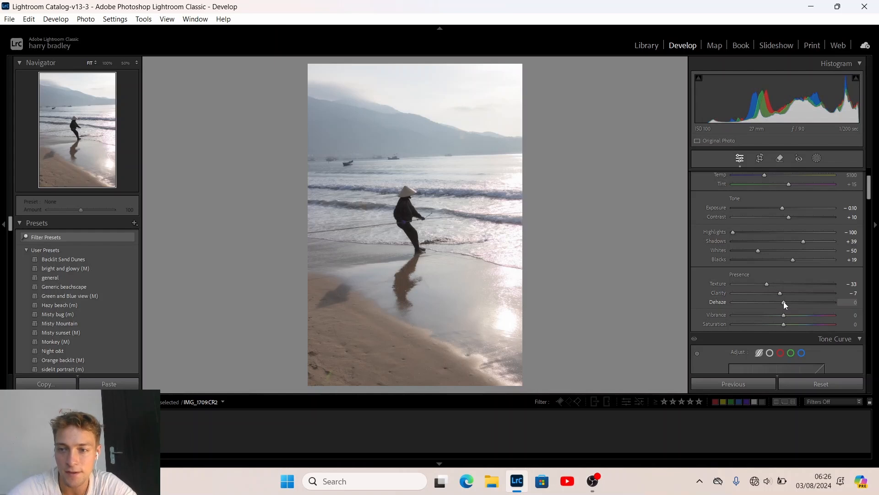
{"action": "scroll", "coordinate": [784, 301], "scroll_direction": "up", "scroll_amount": 2}
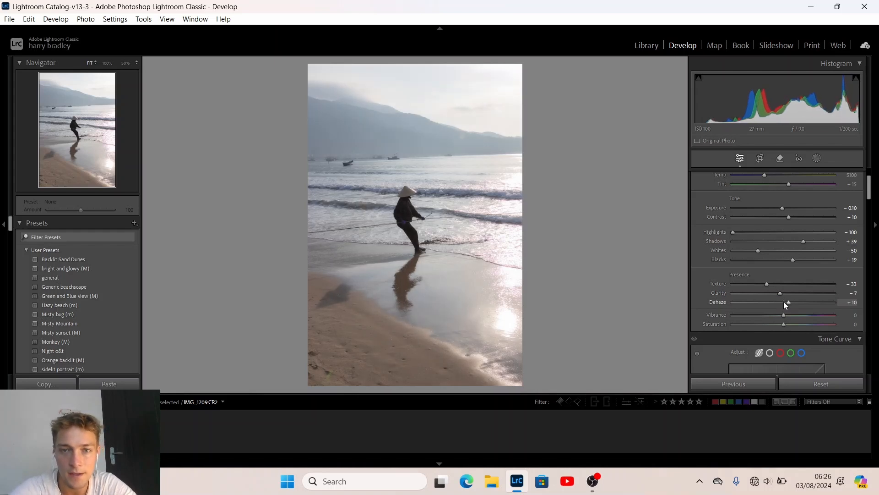
{"action": "scroll", "coordinate": [784, 302], "scroll_direction": "down", "scroll_amount": 1}
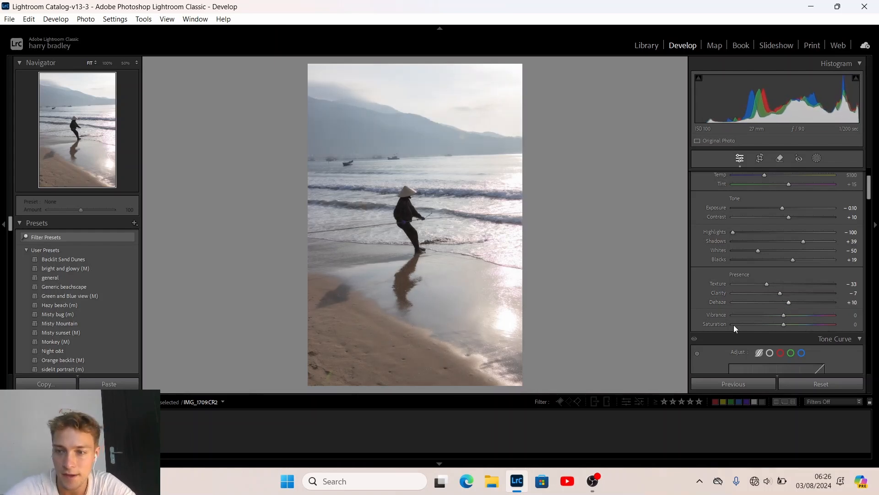
{"action": "scroll", "coordinate": [734, 311], "scroll_direction": "down", "scroll_amount": 2}
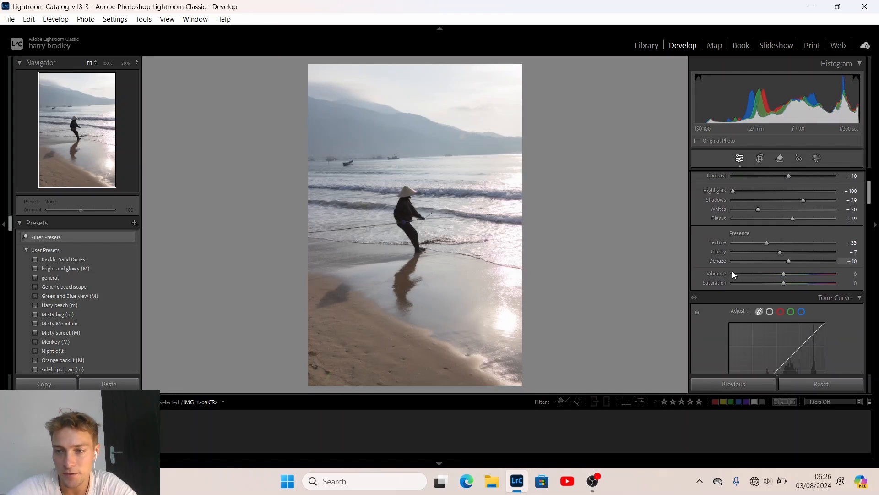
{"action": "scroll", "coordinate": [695, 306], "scroll_direction": "down", "scroll_amount": 4}
Switch to Point Curve, raise the black point, and add points at 111→120 and 183→193
{"action": "scroll", "coordinate": [710, 229], "scroll_direction": "up", "scroll_amount": 3}
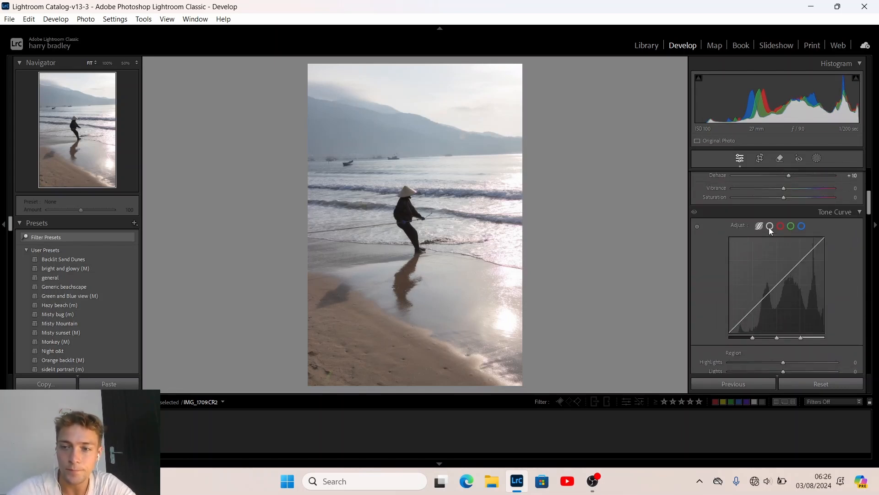
{"action": "left_click", "coordinate": [769, 227]}
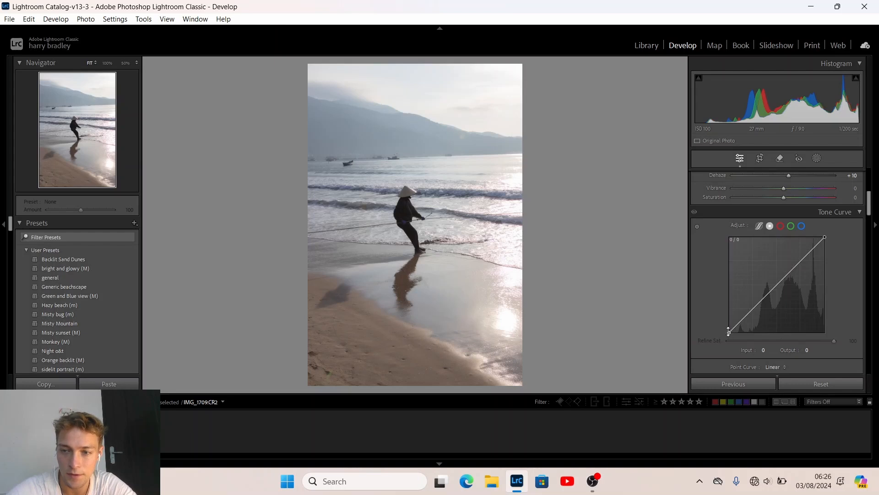
{"action": "left_click_drag", "start_coordinate": [729, 331], "coordinate": [744, 316]}
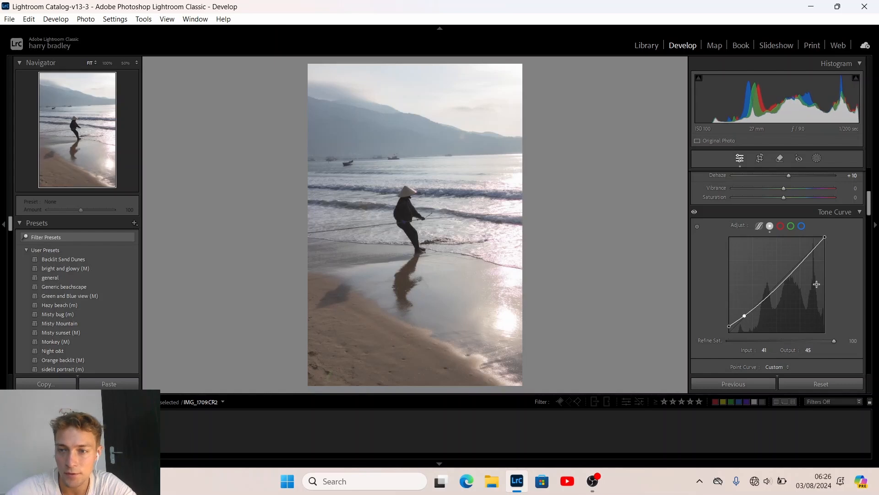
{"action": "mouse_move", "coordinate": [802, 265]}
{"action": "left_mouse_down"}
{"action": "mouse_move", "coordinate": [796, 259]}
{"action": "mouse_move", "coordinate": [833, 247]}
{"action": "mouse_move", "coordinate": [797, 259]}
{"action": "left_mouse_up"}
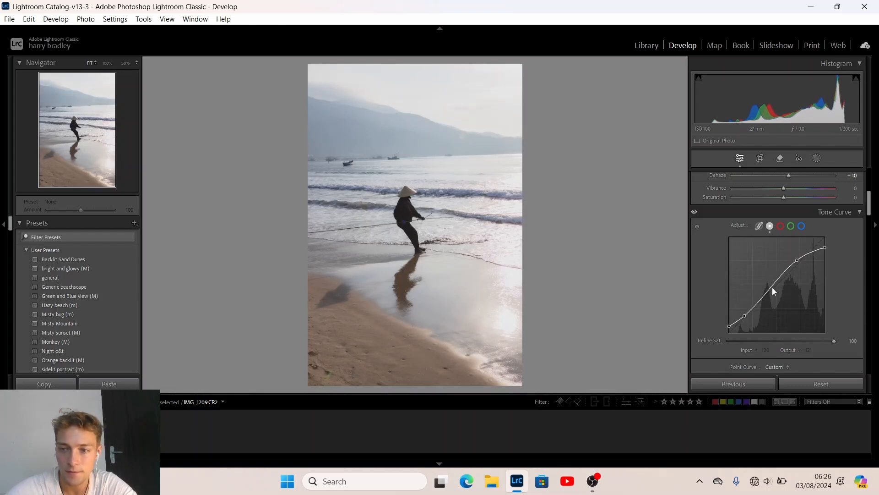
{"action": "left_click_drag", "start_coordinate": [769, 288], "coordinate": [770, 287]}
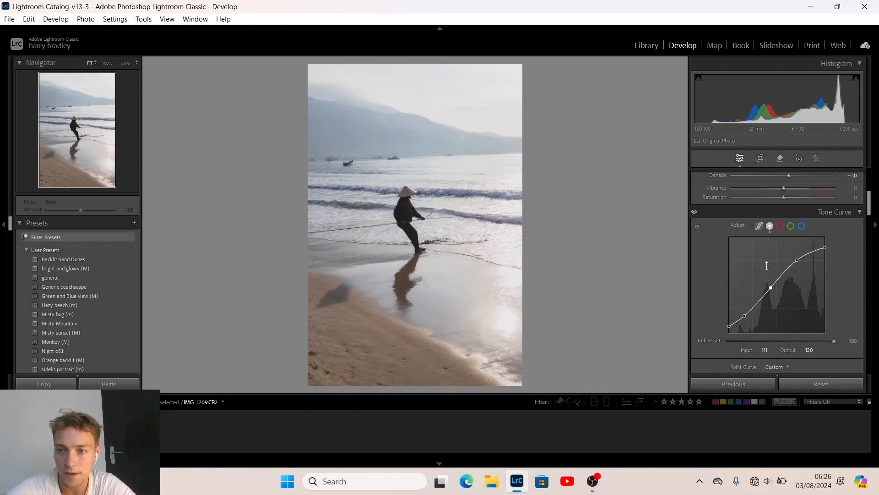
{"action": "left_click_drag", "start_coordinate": [796, 262], "coordinate": [797, 259]}
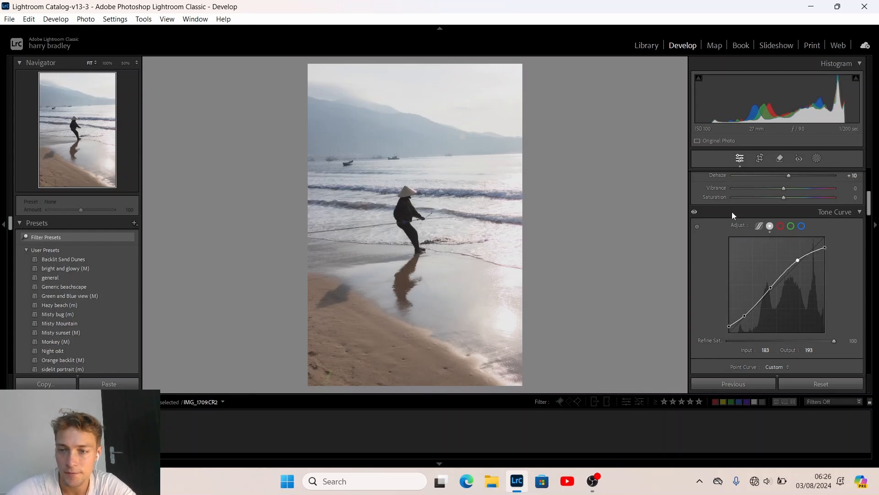
Set HSL hues to Red −18, Yellow +10, Green −14, Aqua −16 and Purple −100
{"action": "scroll", "coordinate": [719, 269], "scroll_direction": "down", "scroll_amount": 5}
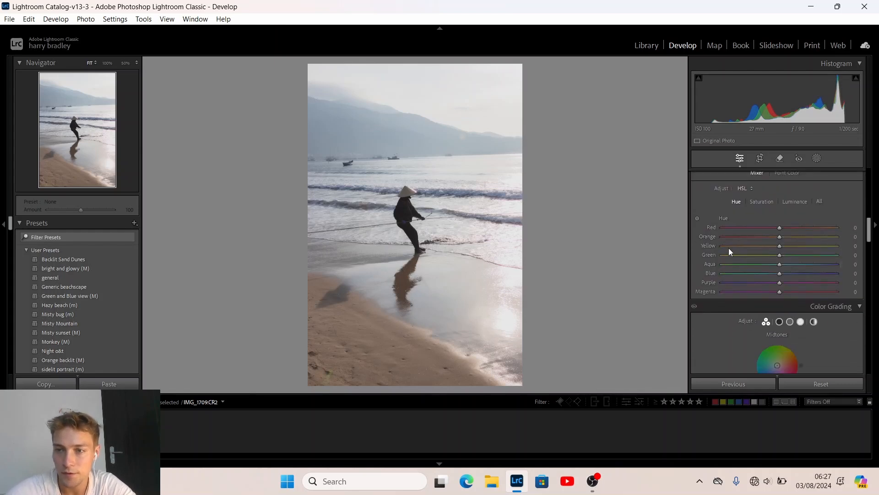
{"action": "mouse_move", "coordinate": [779, 227]}
{"action": "left_mouse_down"}
{"action": "mouse_move", "coordinate": [804, 228]}
{"action": "mouse_move", "coordinate": [757, 234]}
{"action": "mouse_move", "coordinate": [799, 238]}
{"action": "mouse_move", "coordinate": [774, 239]}
{"action": "left_mouse_up"}
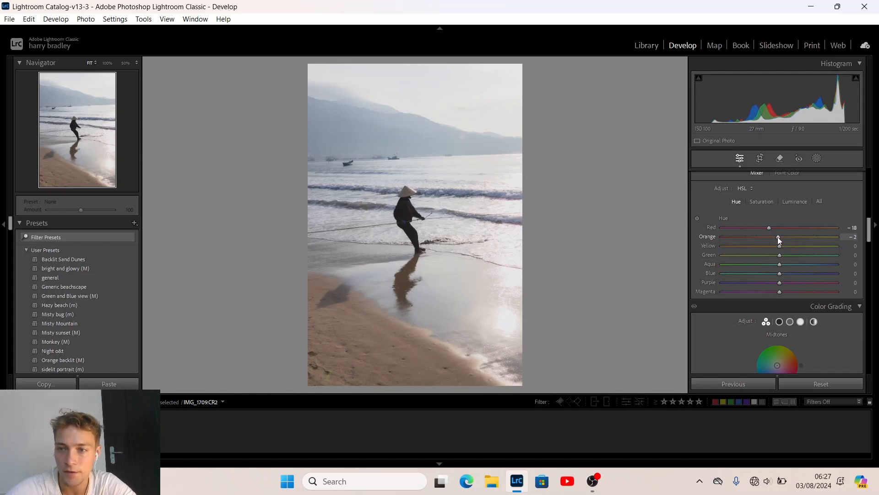
{"action": "left_click_drag", "start_coordinate": [780, 245], "coordinate": [805, 266]}
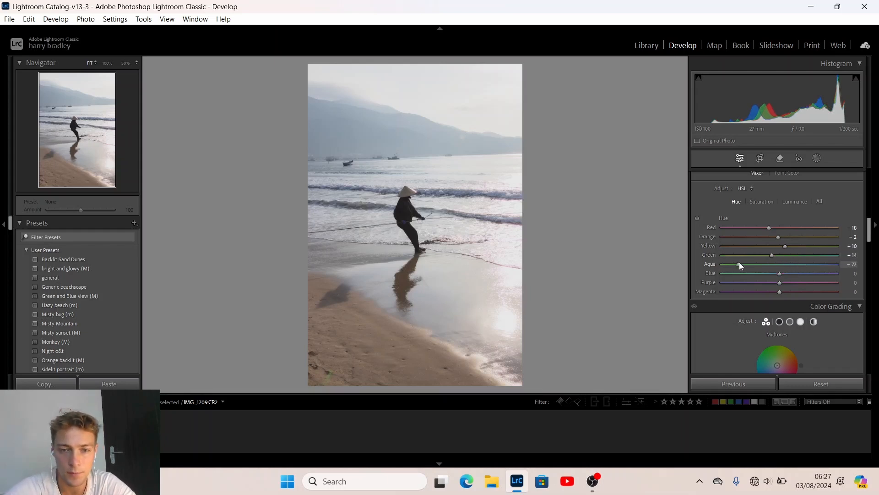
{"action": "left_click_drag", "start_coordinate": [740, 266], "coordinate": [770, 265]}
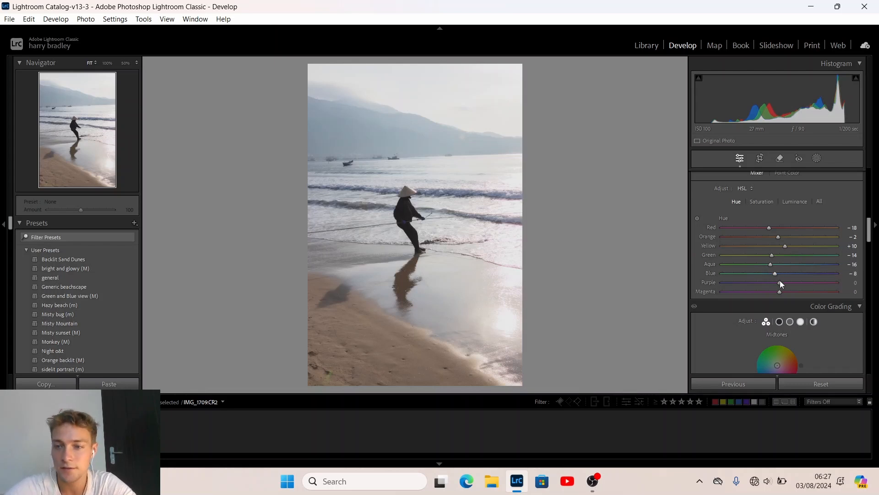
{"action": "mouse_move", "coordinate": [779, 281]}
{"action": "left_mouse_down"}
{"action": "mouse_move", "coordinate": [807, 280]}
{"action": "mouse_move", "coordinate": [739, 280]}
{"action": "mouse_move", "coordinate": [853, 287]}
{"action": "mouse_move", "coordinate": [703, 305]}
{"action": "mouse_move", "coordinate": [807, 293]}
{"action": "mouse_move", "coordinate": [729, 294]}
{"action": "mouse_move", "coordinate": [794, 284]}
{"action": "mouse_move", "coordinate": [726, 283]}
{"action": "mouse_move", "coordinate": [829, 283]}
{"action": "mouse_move", "coordinate": [779, 287]}
{"action": "mouse_move", "coordinate": [790, 273]}
{"action": "mouse_move", "coordinate": [751, 273]}
{"action": "mouse_move", "coordinate": [870, 277]}
{"action": "mouse_move", "coordinate": [658, 278]}
{"action": "mouse_move", "coordinate": [774, 287]}
{"action": "left_mouse_up"}
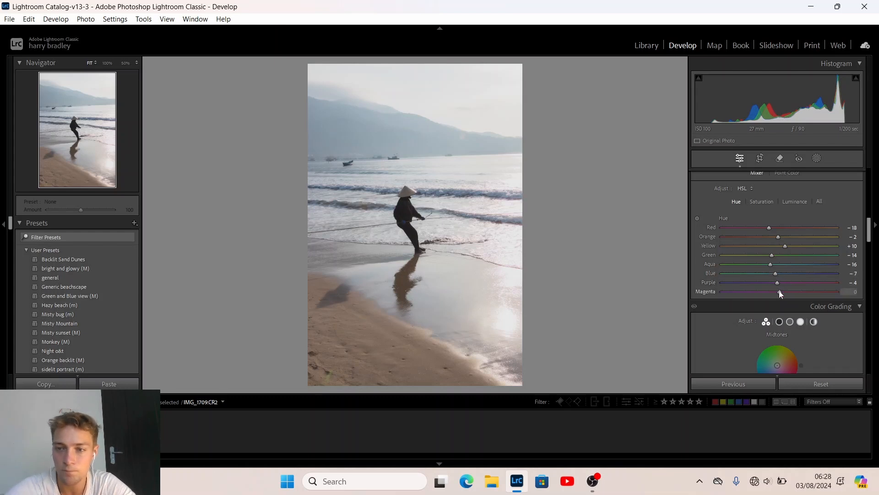
{"action": "left_click_drag", "start_coordinate": [780, 292], "coordinate": [705, 276]}
{"action": "mouse_move", "coordinate": [836, 282]}
{"action": "left_mouse_down"}
{"action": "mouse_move", "coordinate": [639, 274]}
{"action": "mouse_move", "coordinate": [841, 286]}
{"action": "left_mouse_up"}
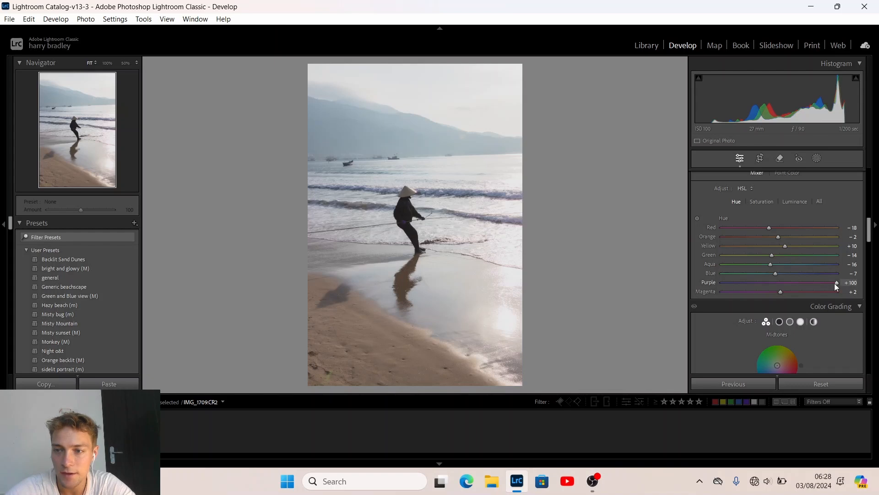
{"action": "left_click_drag", "start_coordinate": [837, 283], "coordinate": [585, 285]}
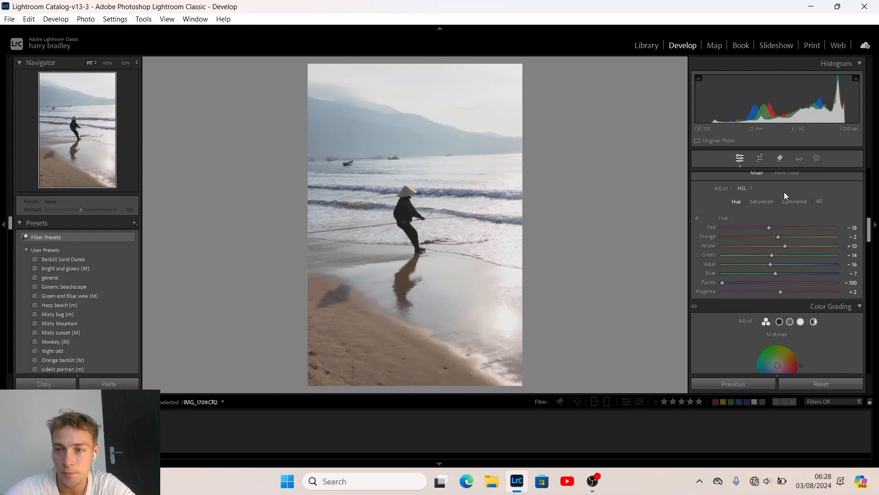
In HSL Saturation, set Red −16, Orange −7 and Yellow +18
{"action": "left_click", "coordinate": [761, 201]}
{"action": "left_click_drag", "start_coordinate": [779, 229], "coordinate": [798, 246]}
{"action": "left_click_drag", "start_coordinate": [732, 247], "coordinate": [787, 249]}
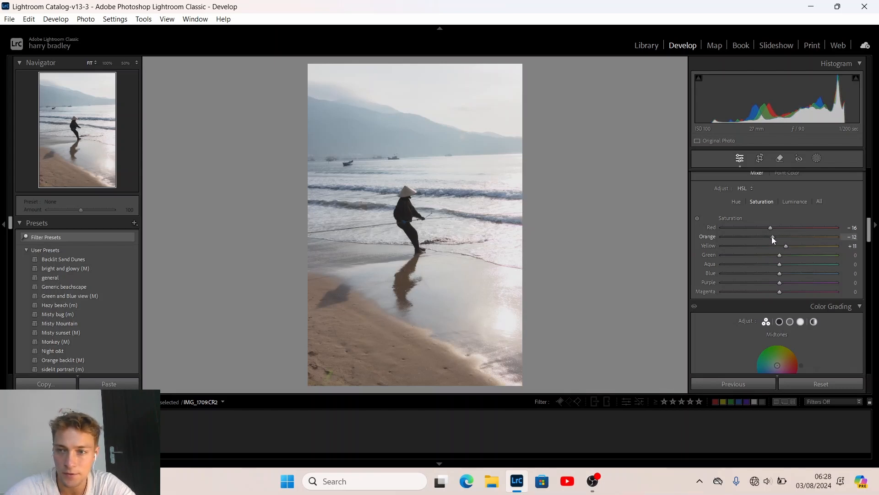
{"action": "left_click_drag", "start_coordinate": [772, 238], "coordinate": [790, 246]}
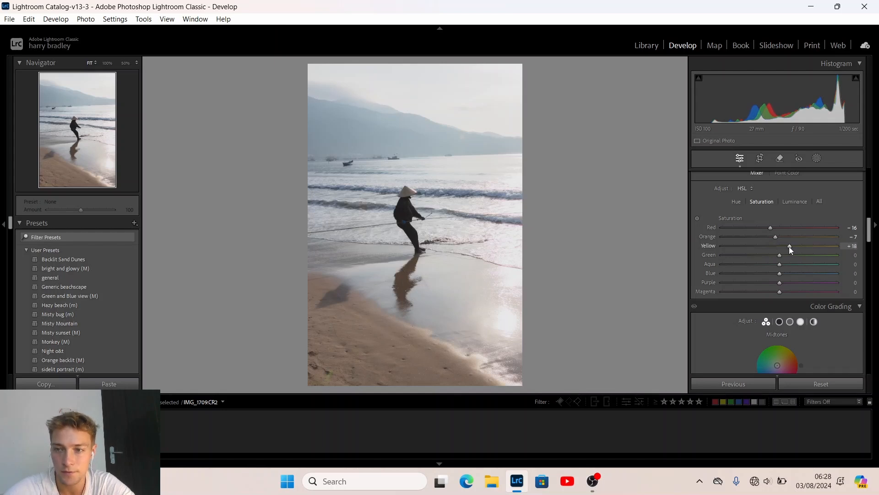
{"action": "scroll", "coordinate": [784, 255], "scroll_direction": "down", "scroll_amount": 12}
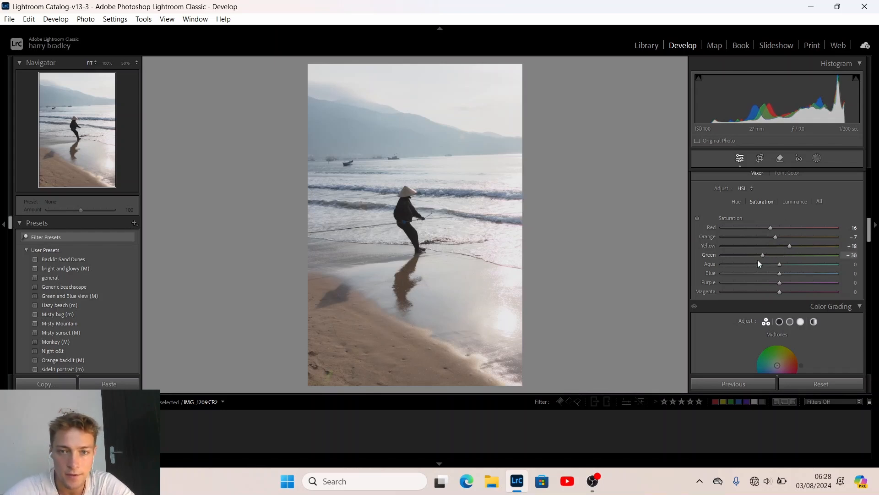
{"action": "scroll", "coordinate": [759, 259], "scroll_direction": "down", "scroll_amount": 1}
{"action": "scroll", "coordinate": [776, 263], "scroll_direction": "up", "scroll_amount": 10}
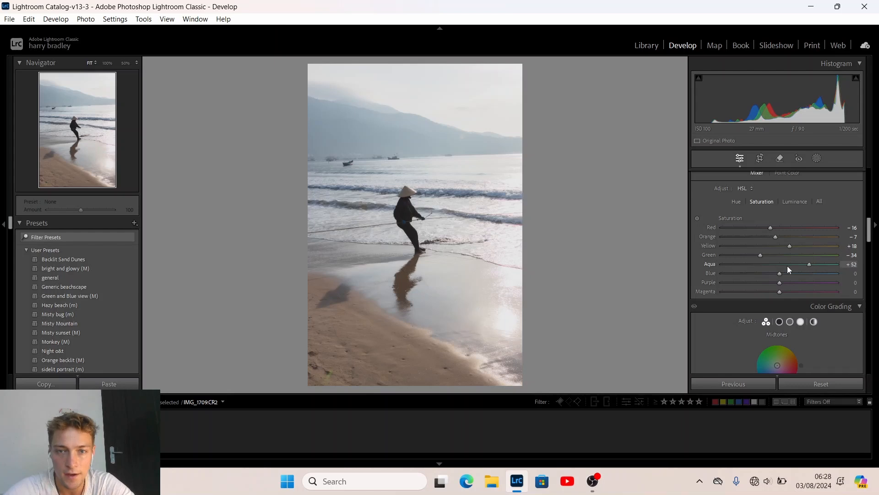
Set saturation for Green −34, Aqua −14, Blue −14, Purple −38 and Magenta +22
{"action": "left_click_drag", "start_coordinate": [787, 265], "coordinate": [689, 264]}
{"action": "left_click_drag", "start_coordinate": [845, 278], "coordinate": [864, 281]}
{"action": "mouse_move", "coordinate": [775, 283]}
{"action": "left_mouse_down"}
{"action": "mouse_move", "coordinate": [773, 260]}
{"action": "mouse_move", "coordinate": [853, 254]}
{"action": "mouse_move", "coordinate": [769, 259]}
{"action": "mouse_move", "coordinate": [784, 259]}
{"action": "mouse_move", "coordinate": [754, 273]}
{"action": "mouse_move", "coordinate": [817, 273]}
{"action": "mouse_move", "coordinate": [733, 278]}
{"action": "mouse_move", "coordinate": [825, 285]}
{"action": "mouse_move", "coordinate": [779, 274]}
{"action": "left_mouse_up"}
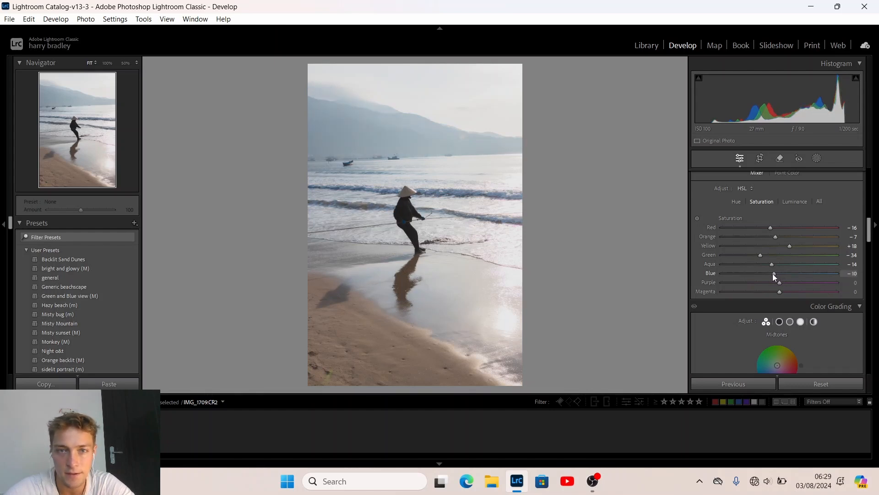
{"action": "left_click_drag", "start_coordinate": [773, 274], "coordinate": [643, 302]}
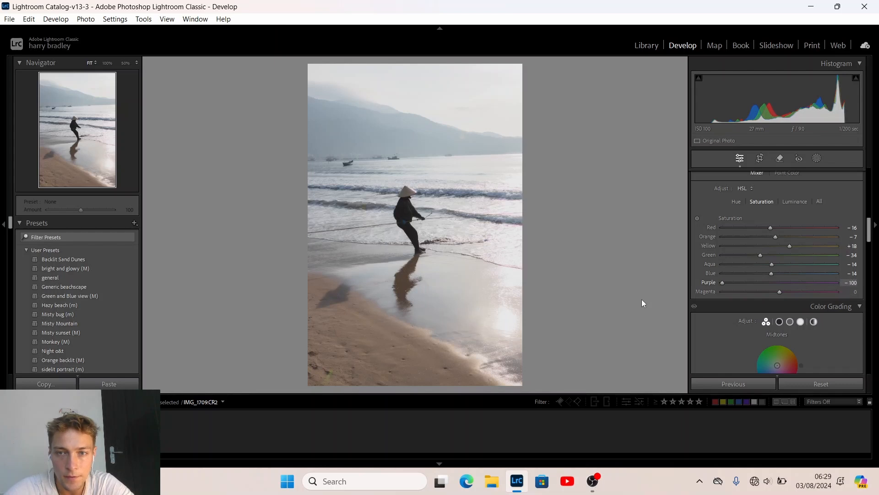
{"action": "left_click_drag", "start_coordinate": [838, 306], "coordinate": [575, 228]}
{"action": "mouse_move", "coordinate": [770, 287]}
{"action": "left_mouse_down"}
{"action": "mouse_move", "coordinate": [687, 279]}
{"action": "mouse_move", "coordinate": [757, 279]}
{"action": "left_mouse_up"}
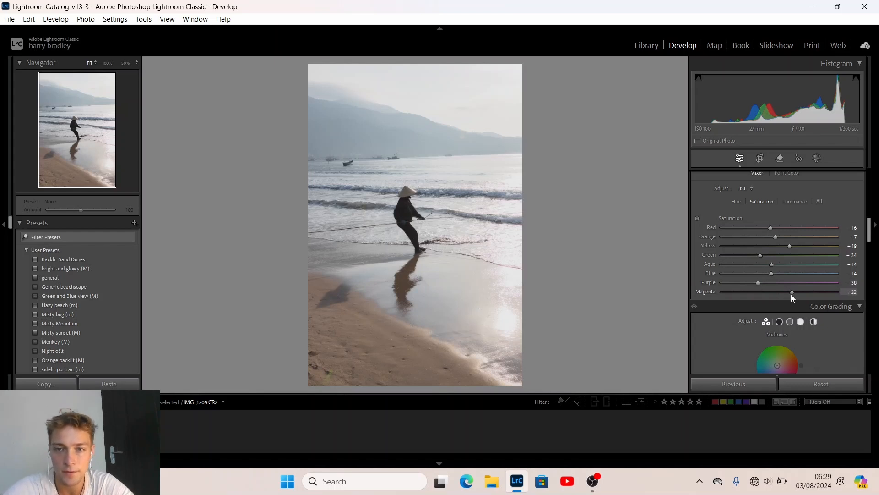
{"action": "left_click", "coordinate": [790, 202]}
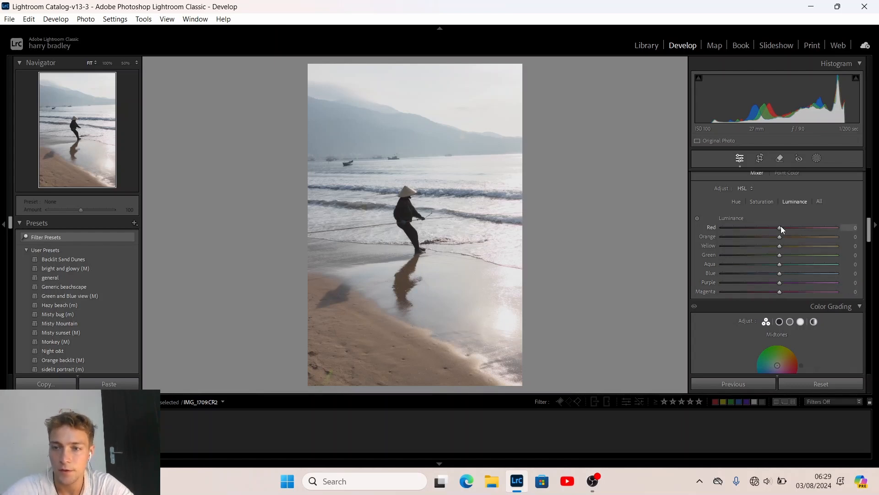
Set HSL luminance: Red +2, Orange +6, Yellow +38, Aqua −21, Blue −30, Purple +18, Magenta −7
{"action": "left_click_drag", "start_coordinate": [780, 228], "coordinate": [740, 263]}
{"action": "left_click_drag", "start_coordinate": [827, 259], "coordinate": [767, 268]}
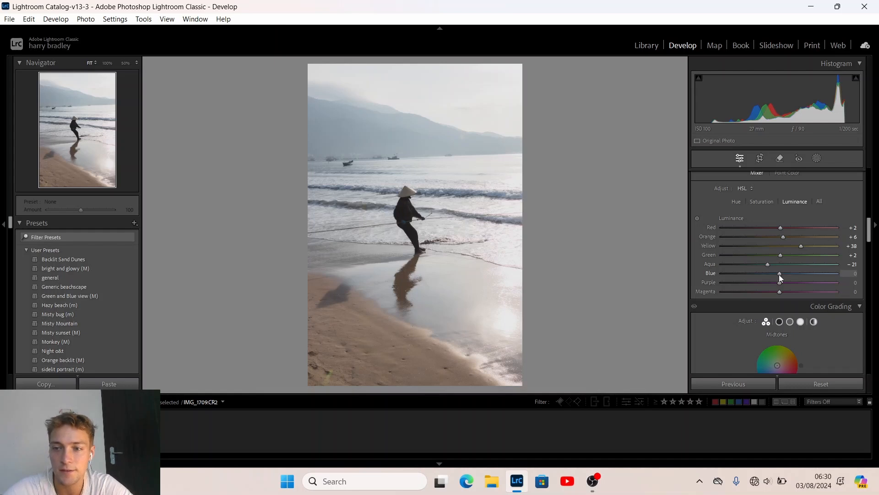
{"action": "mouse_move", "coordinate": [779, 273]}
{"action": "left_mouse_down"}
{"action": "mouse_move", "coordinate": [675, 269]}
{"action": "mouse_move", "coordinate": [725, 282]}
{"action": "mouse_move", "coordinate": [777, 272]}
{"action": "left_mouse_up"}
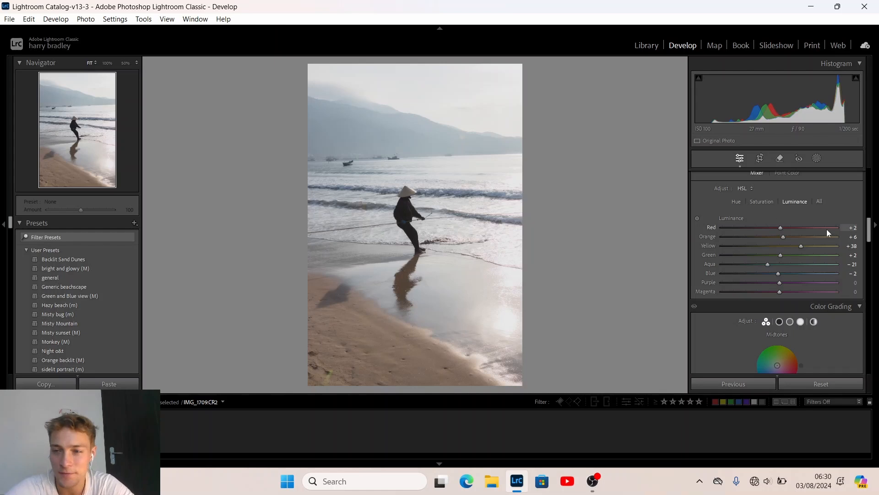
{"action": "mouse_move", "coordinate": [778, 274]}
{"action": "left_mouse_down"}
{"action": "mouse_move", "coordinate": [752, 275]}
{"action": "mouse_move", "coordinate": [764, 276]}
{"action": "left_mouse_up"}
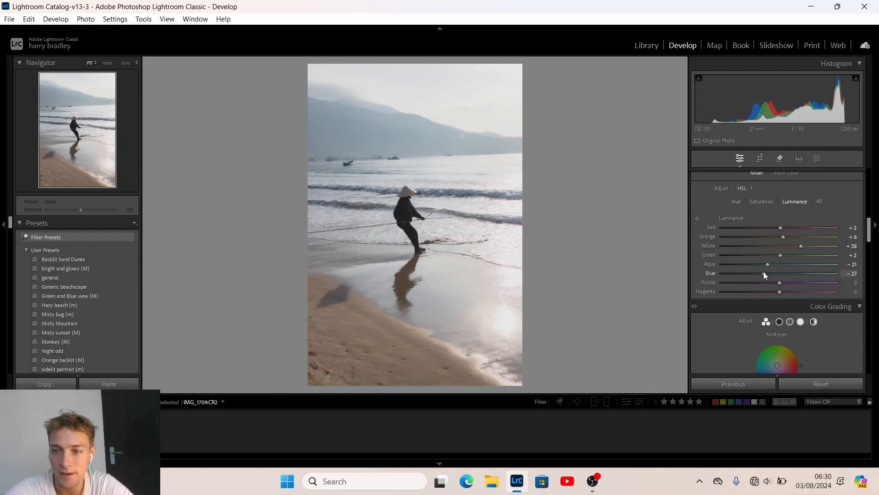
{"action": "left_click_drag", "start_coordinate": [763, 272], "coordinate": [835, 284]}
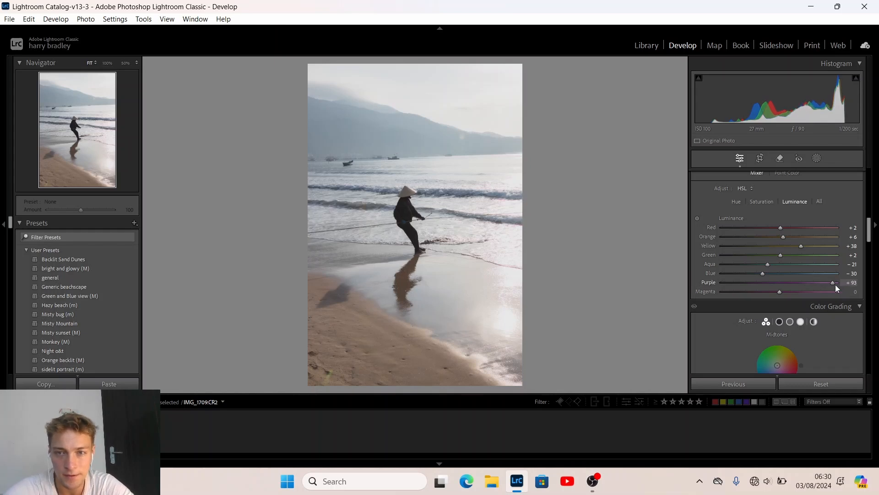
{"action": "left_click_drag", "start_coordinate": [734, 287], "coordinate": [682, 281]}
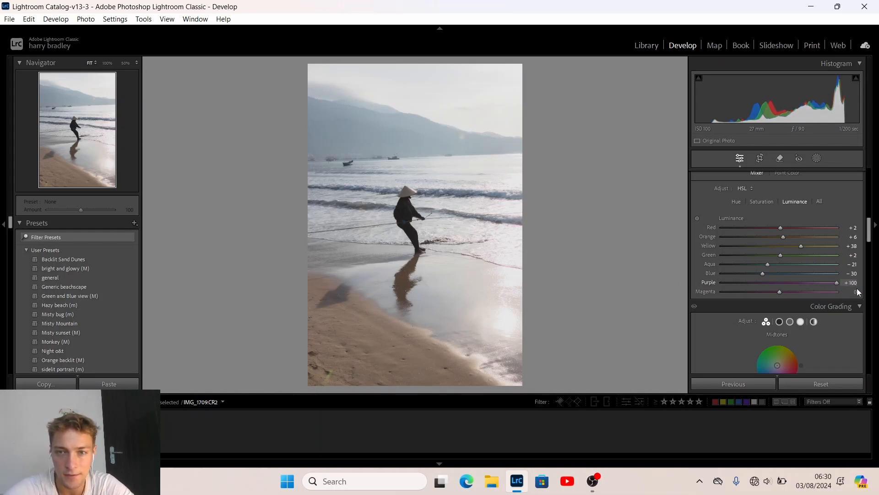
{"action": "left_click_drag", "start_coordinate": [728, 283], "coordinate": [781, 285]}
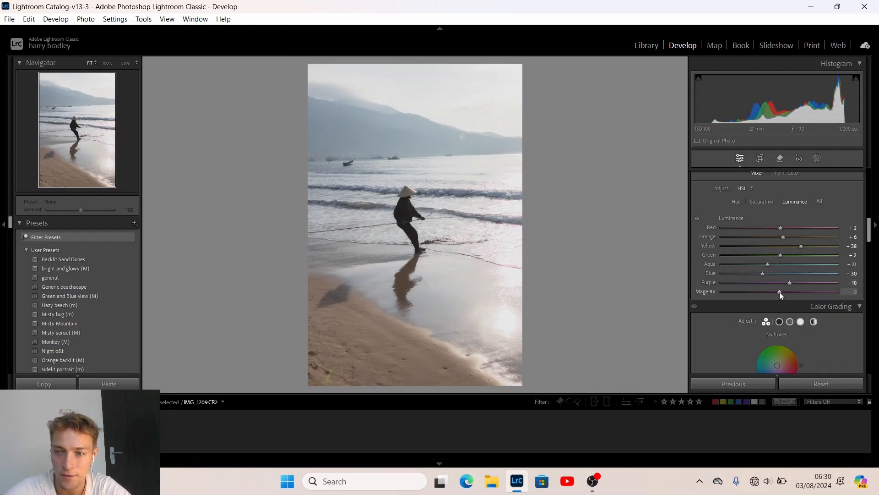
{"action": "mouse_move", "coordinate": [779, 292]}
{"action": "left_mouse_down"}
{"action": "mouse_move", "coordinate": [719, 292]}
{"action": "mouse_move", "coordinate": [808, 291]}
{"action": "mouse_move", "coordinate": [699, 292]}
{"action": "mouse_move", "coordinate": [776, 295]}
{"action": "left_mouse_up"}
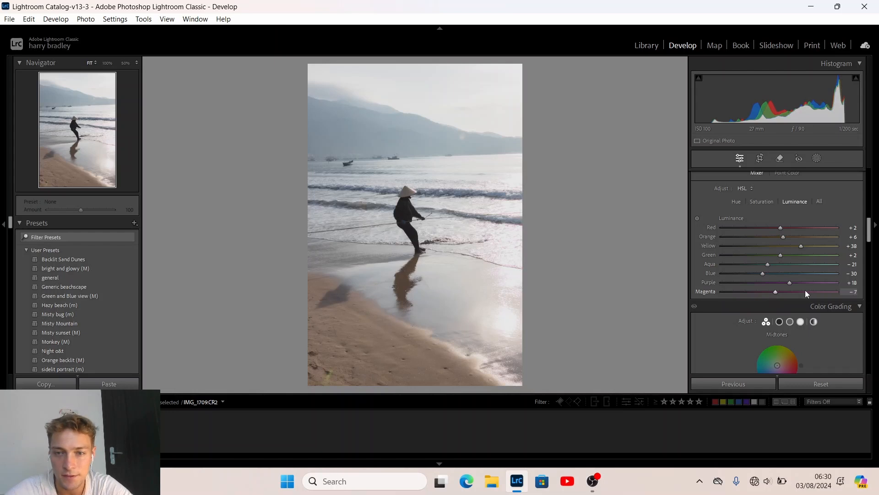
In Color Grading, give the shadows a faint teal and the highlights a faint tint (hue ~201, saturation 2)
{"action": "scroll", "coordinate": [725, 318], "scroll_direction": "down", "scroll_amount": 3}
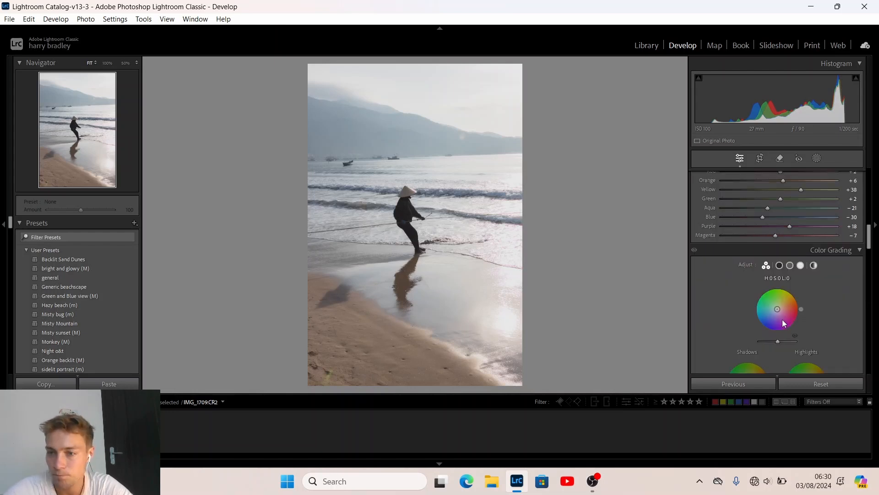
{"action": "scroll", "coordinate": [735, 304], "scroll_direction": "down", "scroll_amount": 2}
{"action": "left_click_drag", "start_coordinate": [747, 342], "coordinate": [747, 341]}
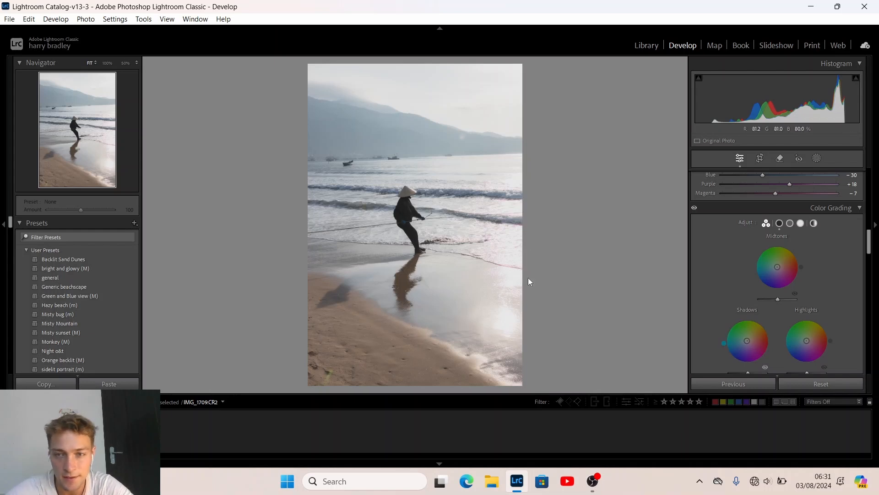
{"action": "left_click_drag", "start_coordinate": [806, 341], "coordinate": [784, 348]}
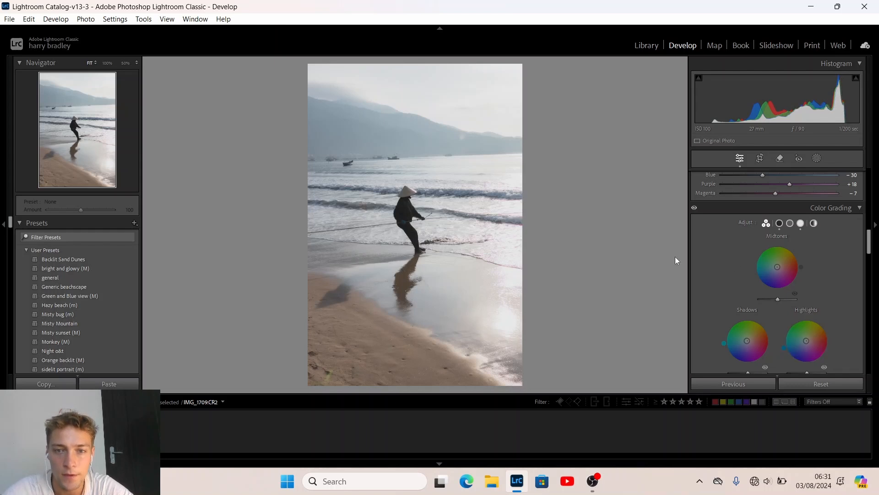
Set Sharpening Amount 50 with Masking 84
{"action": "scroll", "coordinate": [740, 287], "scroll_direction": "down", "scroll_amount": 8}
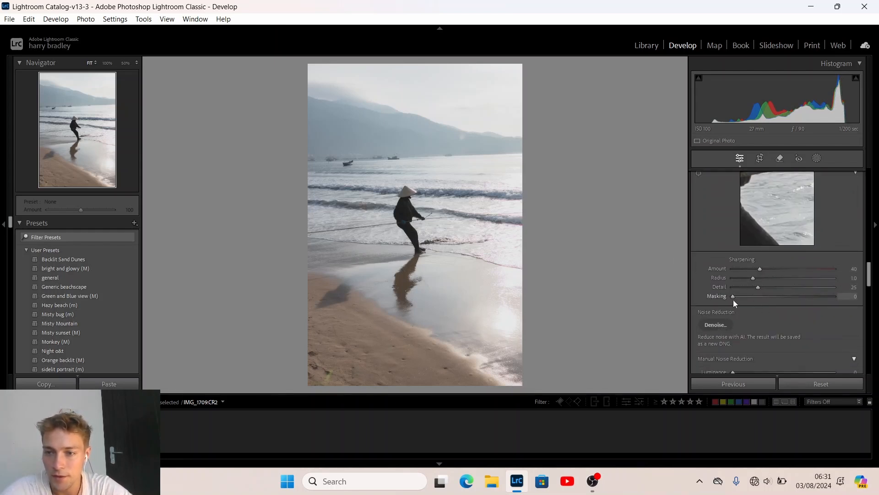
{"action": "left_click_drag", "start_coordinate": [734, 298], "coordinate": [822, 296]}
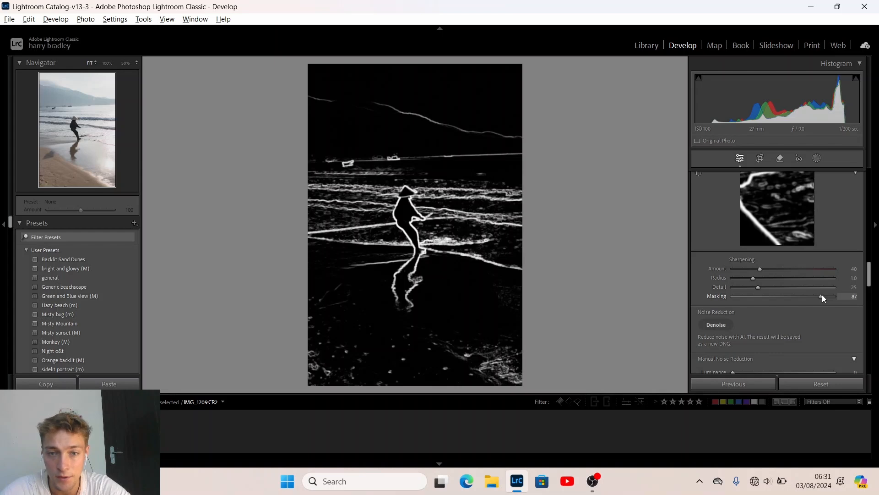
{"action": "left_click_drag", "start_coordinate": [821, 295], "coordinate": [820, 295]}
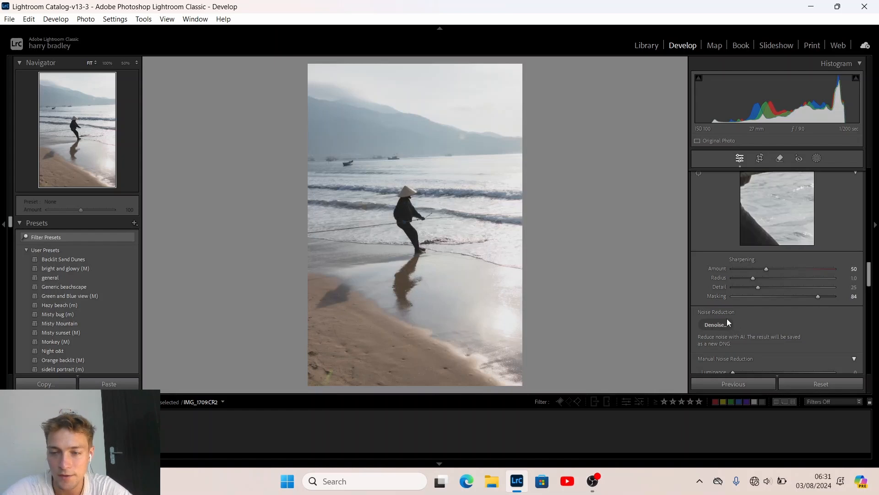
Set Luminance noise reduction to 9 and enable the Canon lens profile corrections
{"action": "scroll", "coordinate": [743, 314], "scroll_direction": "down", "scroll_amount": 5}
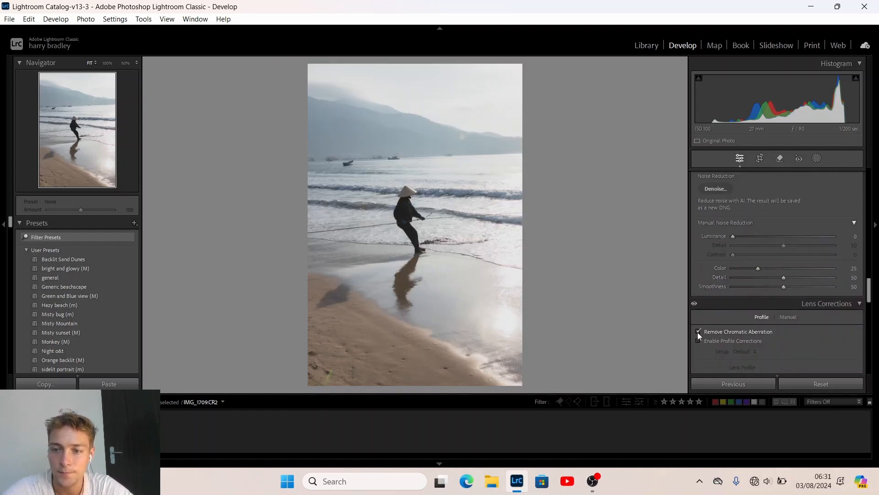
{"action": "left_click_drag", "start_coordinate": [733, 235], "coordinate": [812, 243]}
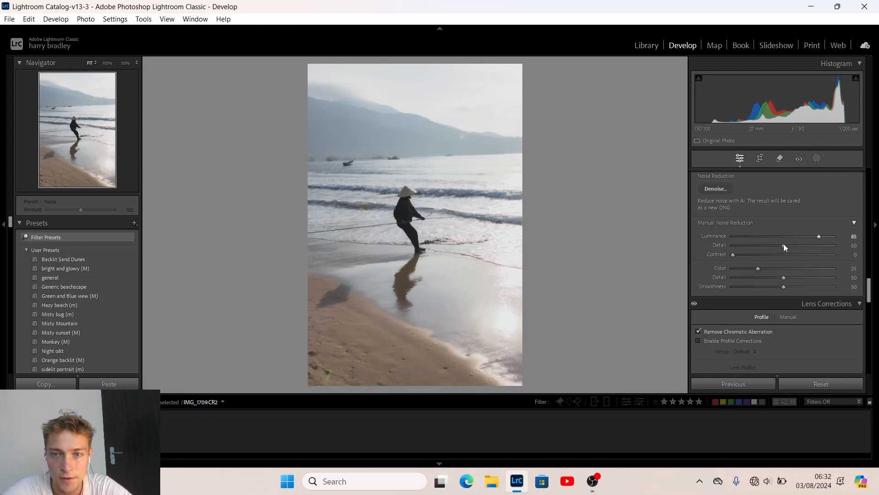
{"action": "left_click", "coordinate": [817, 236]}
{"action": "left_click_drag", "start_coordinate": [818, 236], "coordinate": [755, 239]}
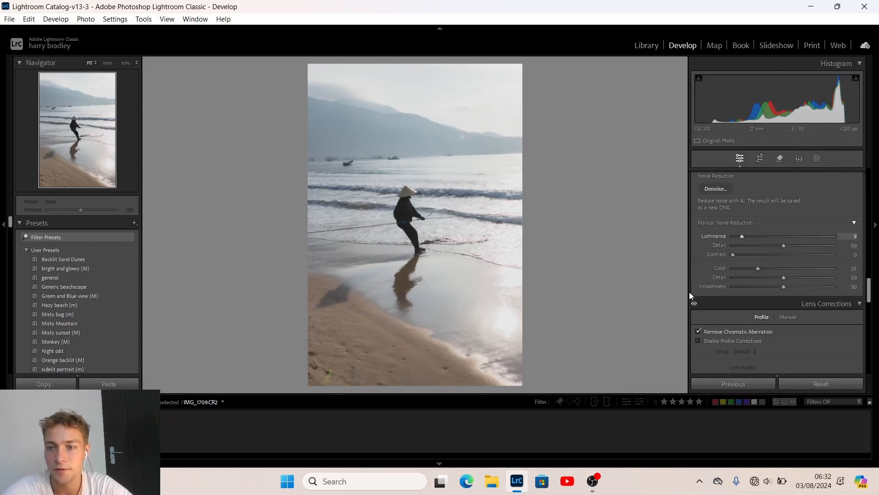
{"action": "scroll", "coordinate": [708, 260], "scroll_direction": "down", "scroll_amount": 3}
{"action": "left_click", "coordinate": [698, 281]}
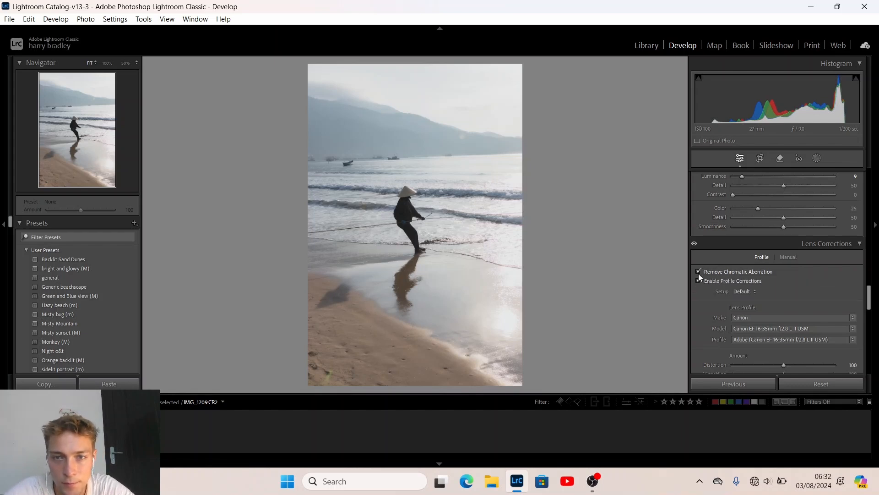
Inspect the mountains at 100% with chromatic aberration removal and profile corrections turned off
{"action": "left_click", "coordinate": [457, 126]}
{"action": "left_click", "coordinate": [457, 126]}
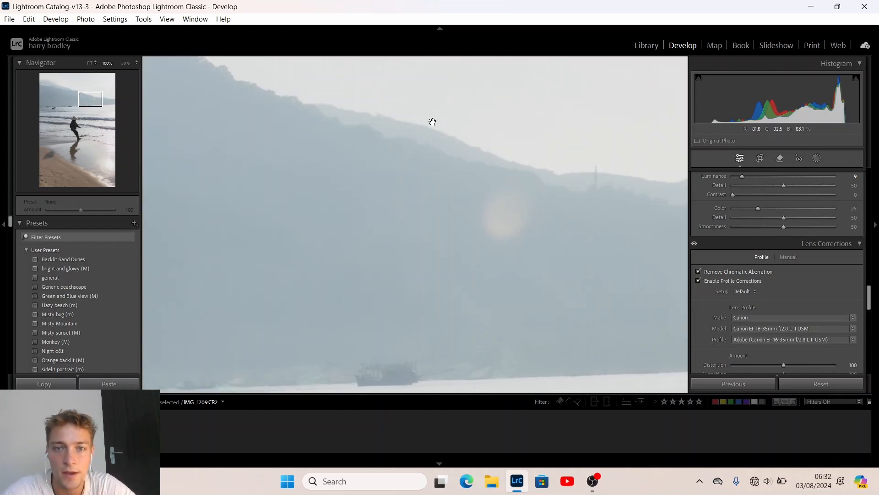
{"action": "left_click", "coordinate": [699, 271]}
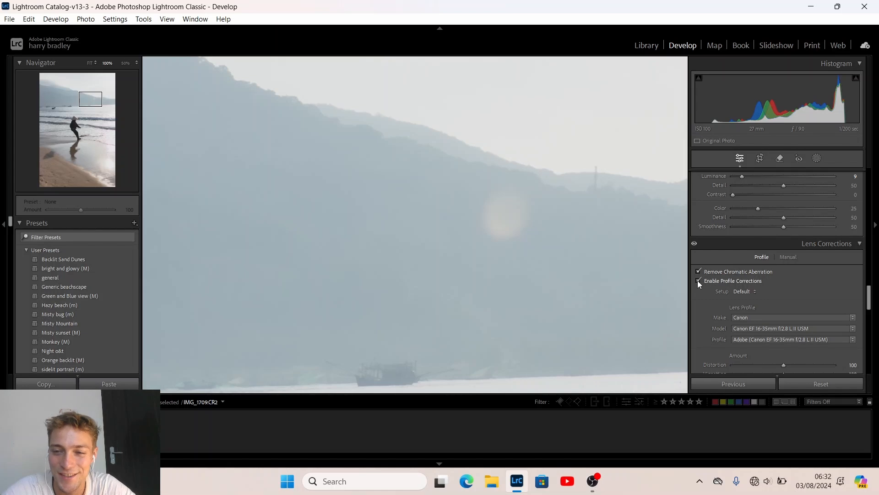
{"action": "left_click", "coordinate": [697, 280]}
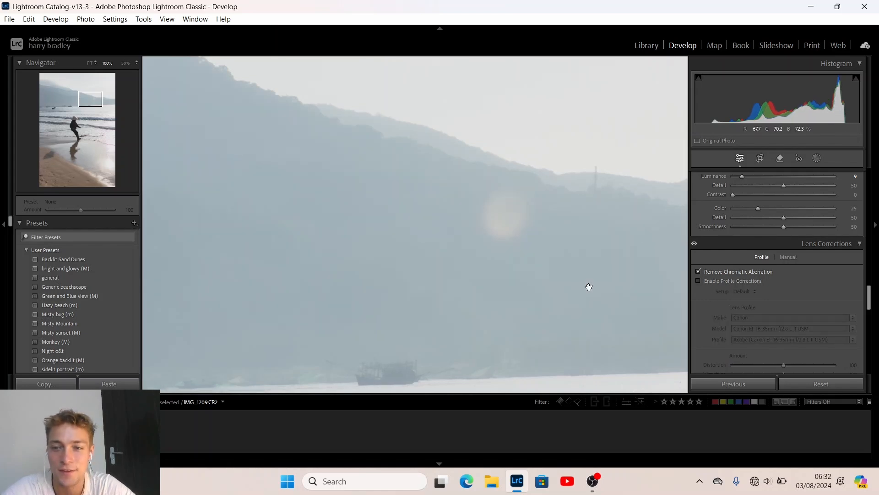
{"action": "left_click", "coordinate": [540, 235]}
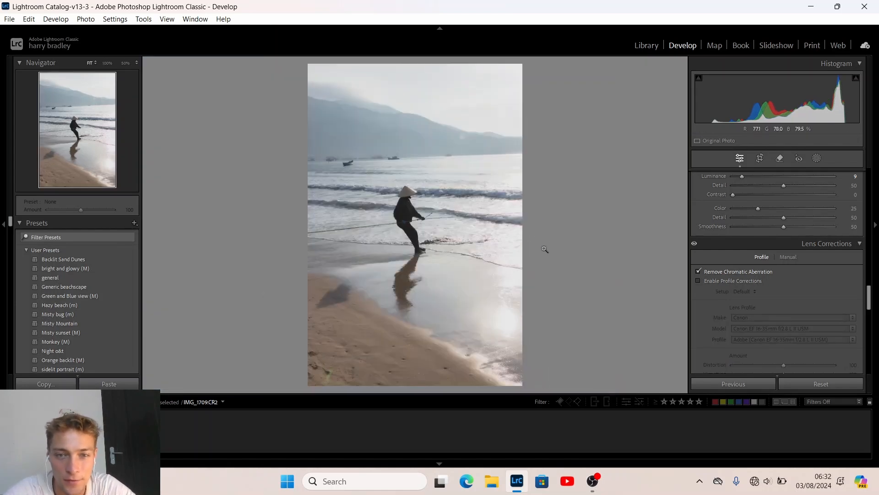
Check the hat close-up, then re-enable Remove Chromatic Aberration and the Canon EF 16-35mm profile
{"action": "left_click", "coordinate": [404, 190]}
{"action": "left_click_drag", "start_coordinate": [483, 200], "coordinate": [452, 201]}
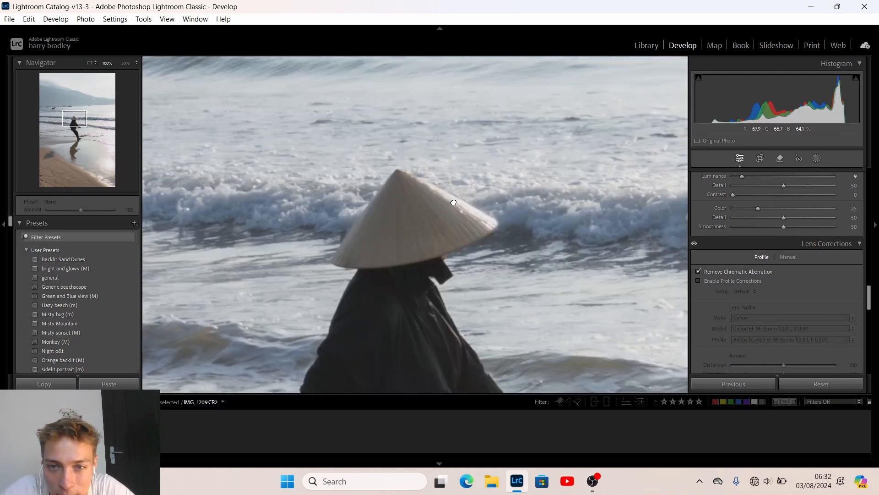
{"action": "left_click", "coordinate": [697, 271]}
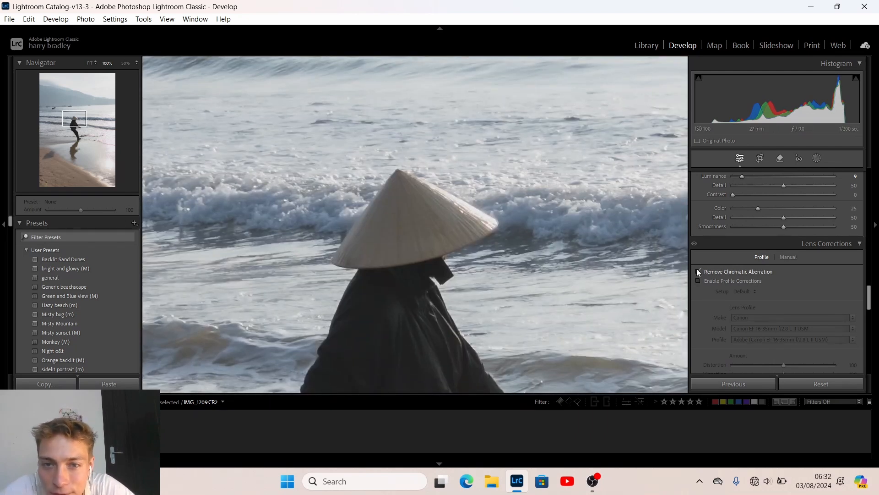
{"action": "left_click", "coordinate": [698, 279]}
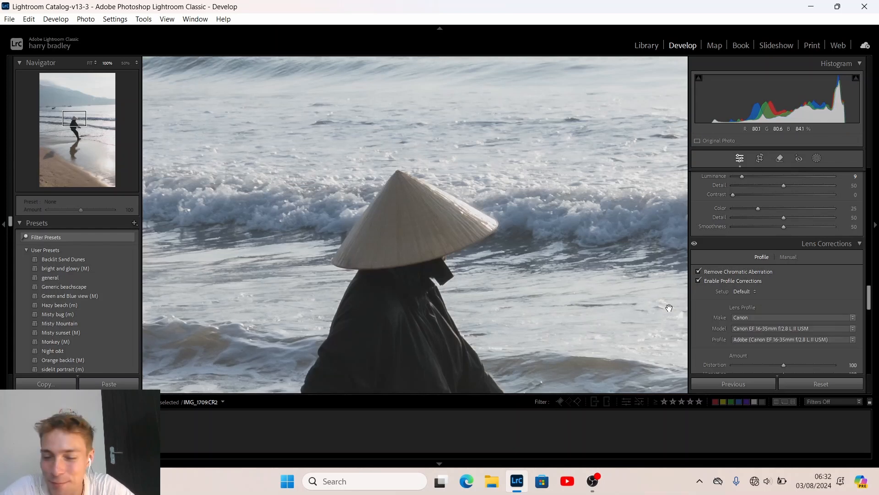
{"action": "left_click", "coordinate": [600, 229]}
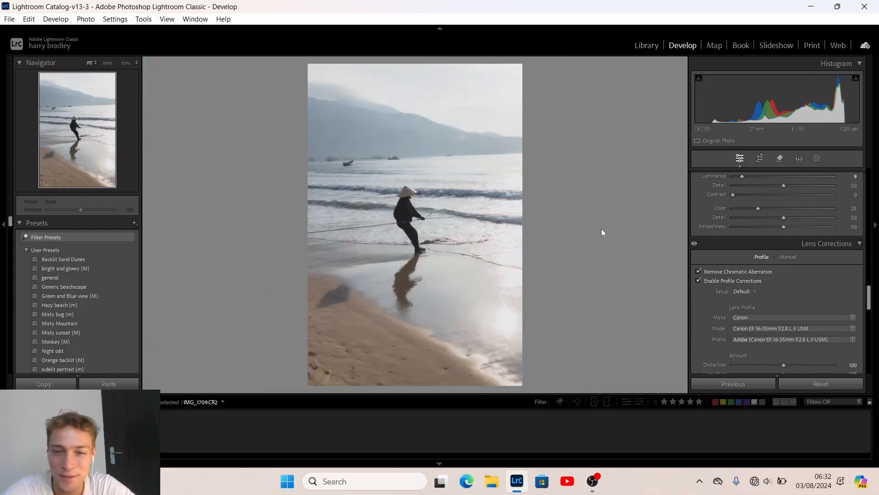
Stretch the Transform Aspect to about +31, then settle it at +17
{"action": "scroll", "coordinate": [724, 298], "scroll_direction": "down", "scroll_amount": 6}
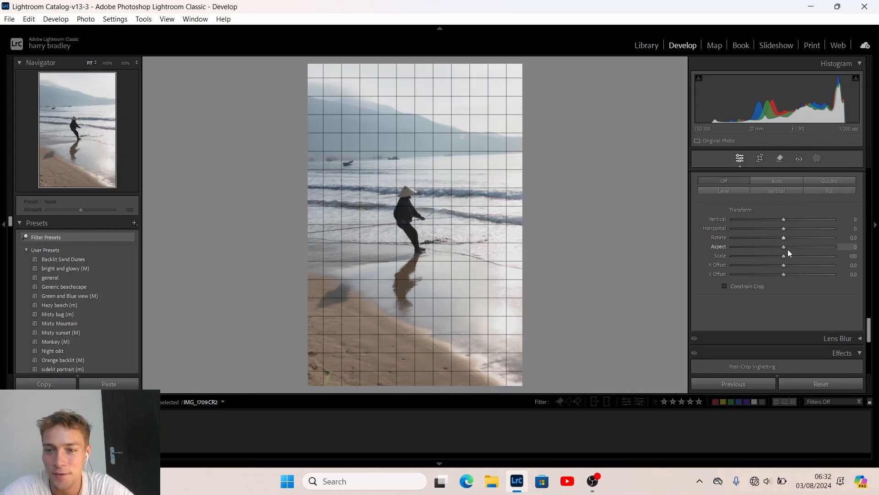
{"action": "mouse_move", "coordinate": [782, 246]}
{"action": "left_mouse_down"}
{"action": "mouse_move", "coordinate": [771, 248]}
{"action": "mouse_move", "coordinate": [799, 253]}
{"action": "left_mouse_up"}
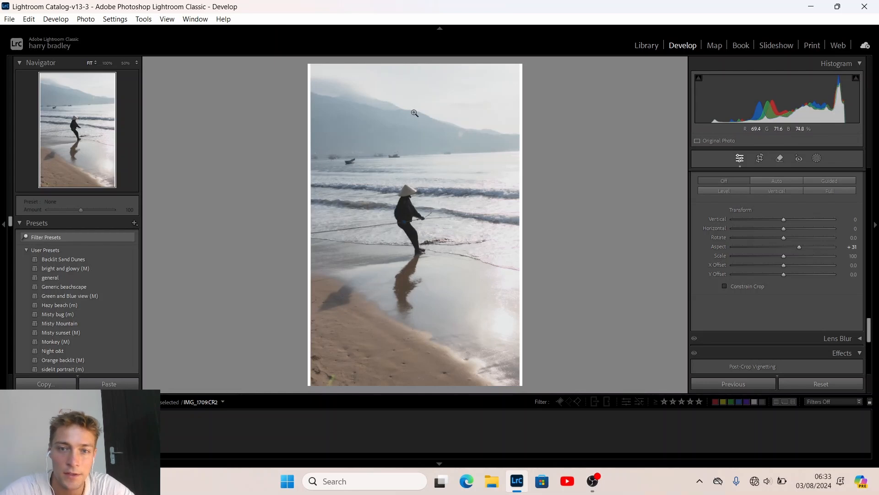
{"action": "left_click_drag", "start_coordinate": [798, 249], "coordinate": [790, 246]}
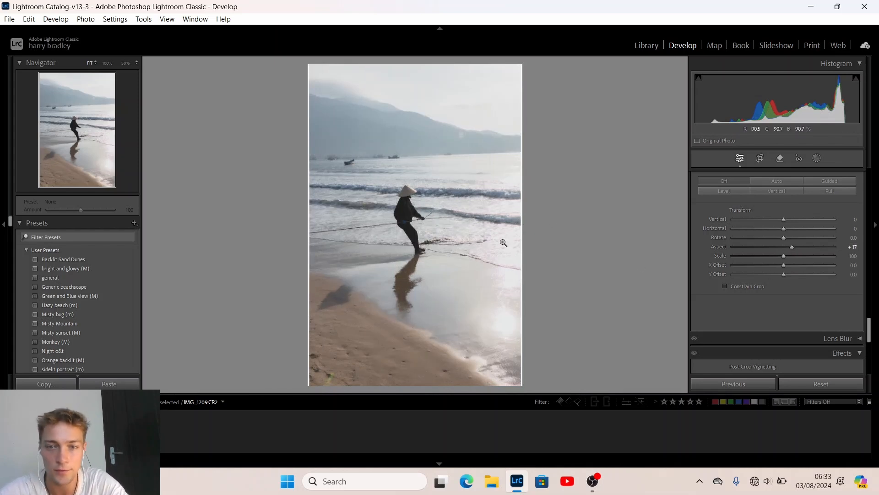
Straighten the photo about 1.74° and crop it slightly tighter at the Original aspect ratio
{"action": "left_click", "coordinate": [759, 158]}
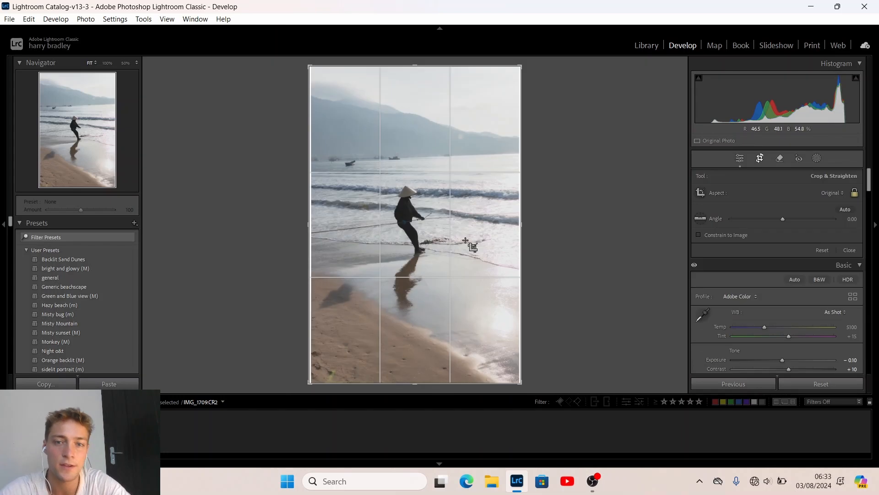
{"action": "left_click", "coordinate": [833, 193]}
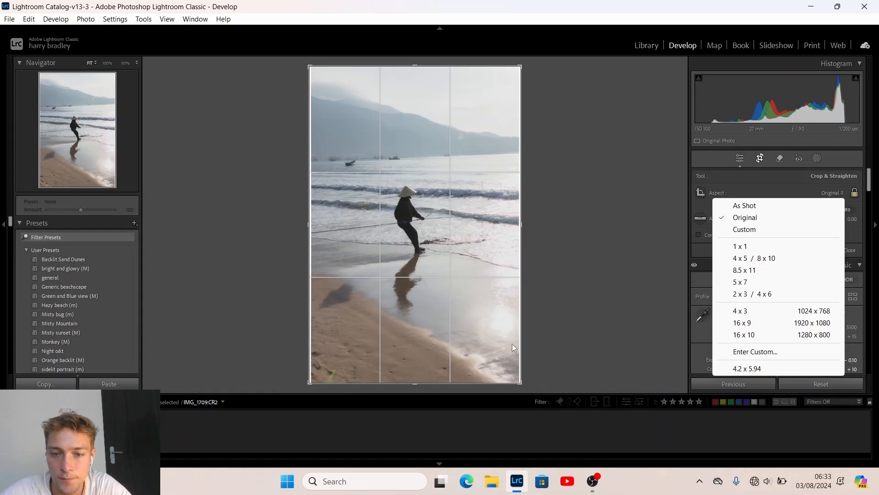
{"action": "left_click", "coordinate": [622, 220]}
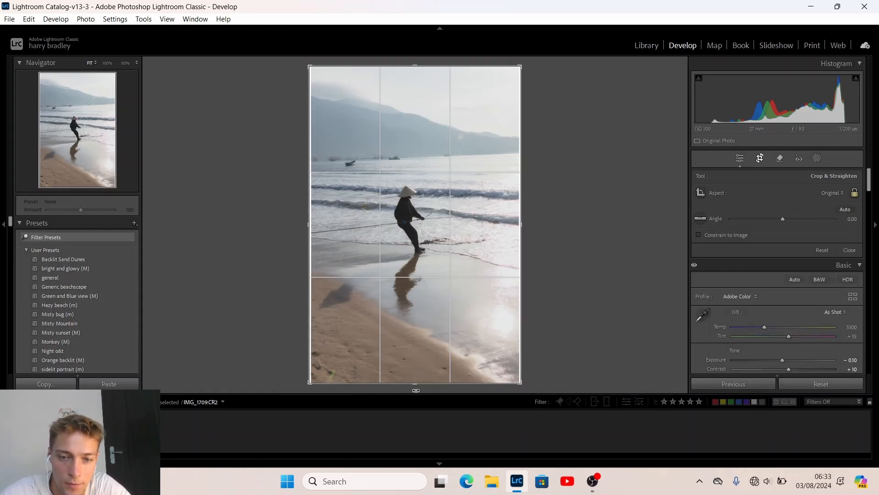
{"action": "left_click", "coordinate": [416, 390]}
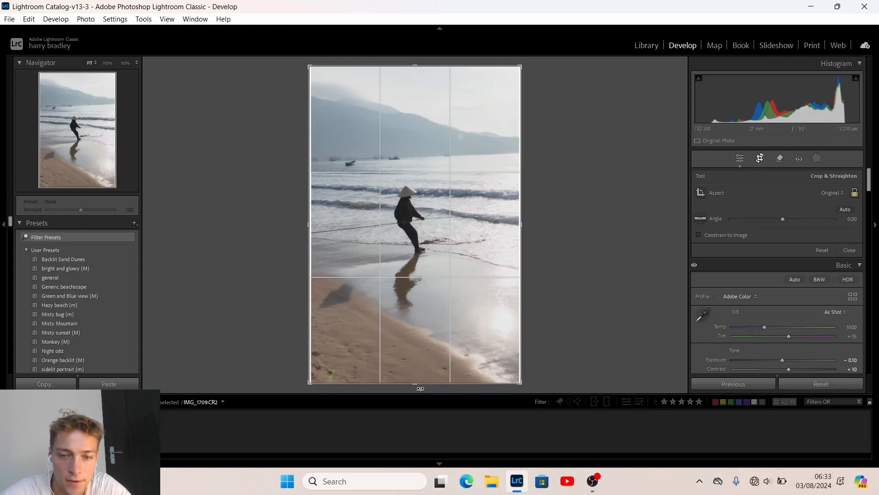
{"action": "left_click", "coordinate": [419, 388]}
{"action": "left_click_drag", "start_coordinate": [419, 389], "coordinate": [416, 381]}
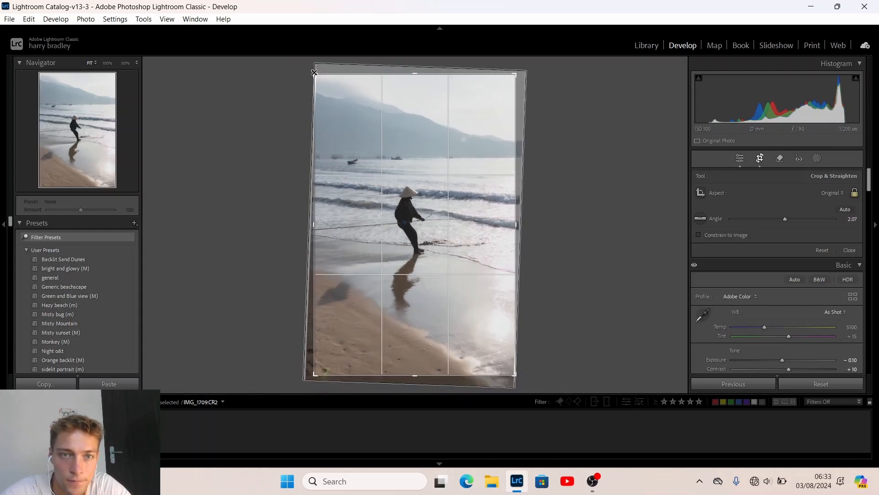
{"action": "left_click_drag", "start_coordinate": [315, 74], "coordinate": [317, 77]}
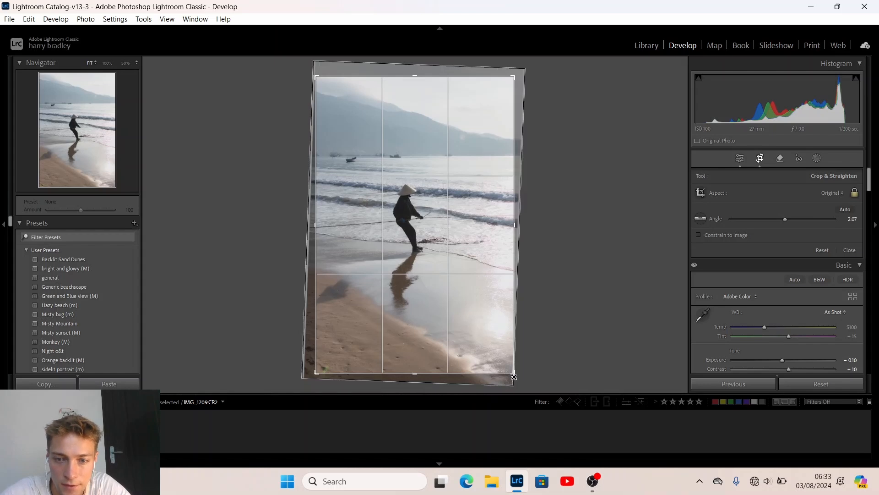
{"action": "left_click_drag", "start_coordinate": [511, 373], "coordinate": [507, 371]}
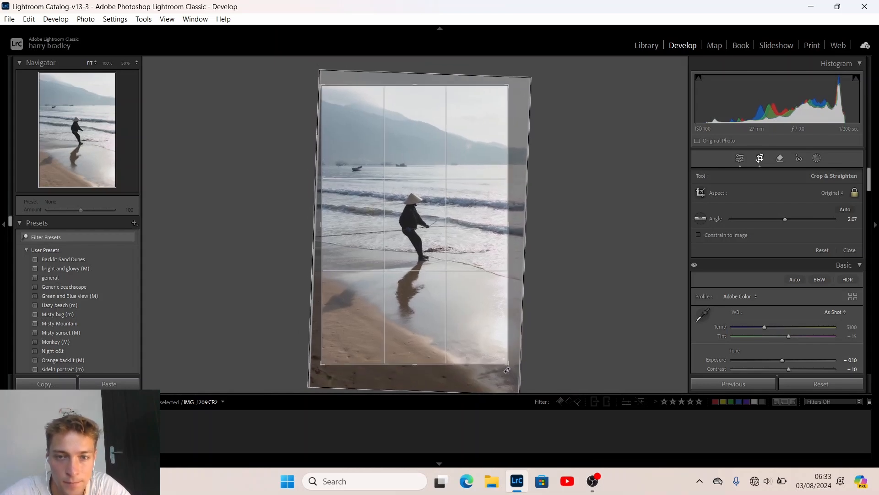
{"action": "left_click_drag", "start_coordinate": [430, 223], "coordinate": [431, 229]}
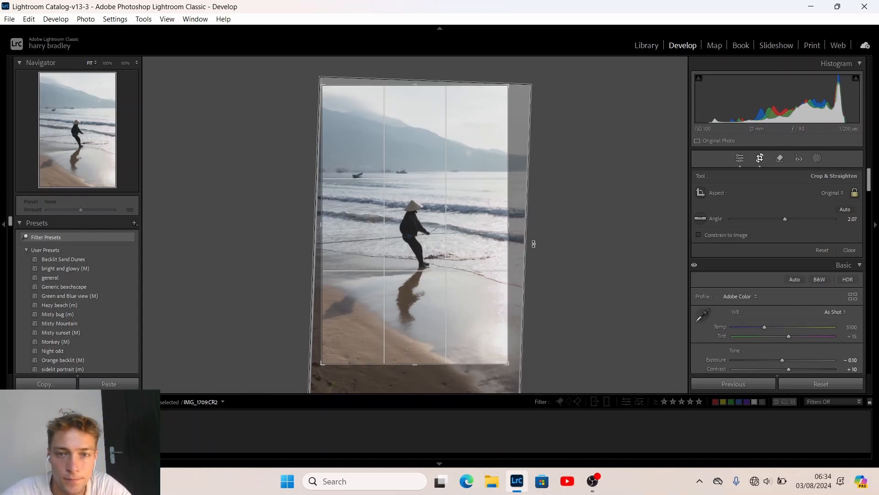
{"action": "left_click_drag", "start_coordinate": [433, 378], "coordinate": [433, 376]}
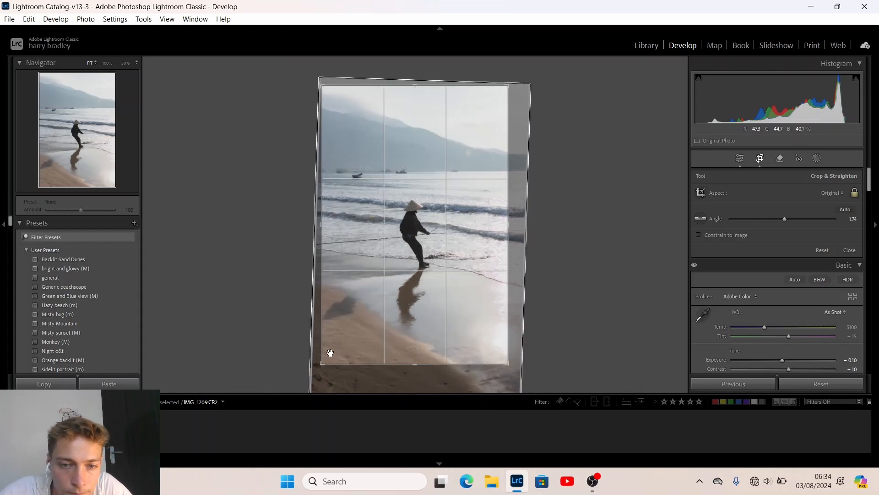
{"action": "left_click_drag", "start_coordinate": [319, 366], "coordinate": [318, 368]}
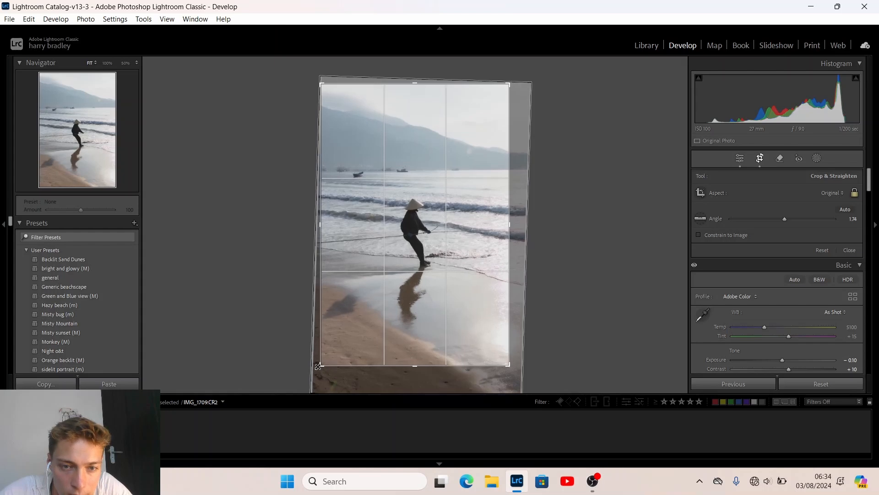
{"action": "key", "text": "Return"}
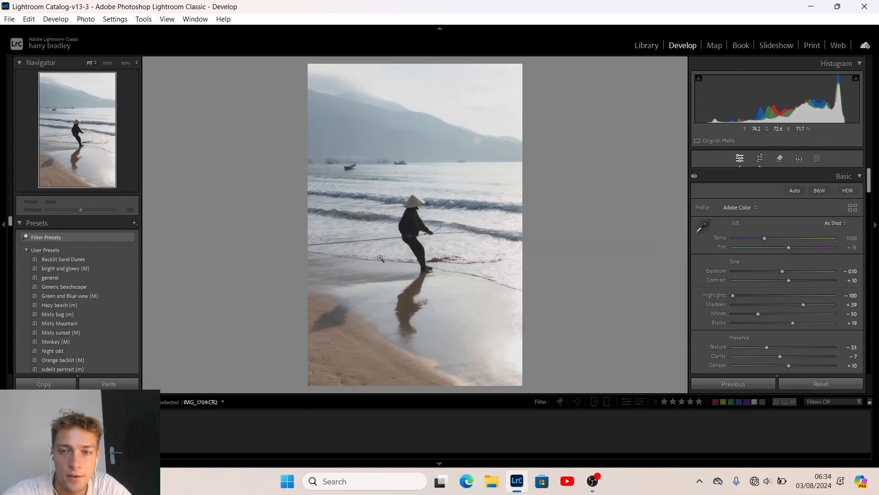
Add a subtle post-crop vignette with Amount -5
{"action": "scroll", "coordinate": [746, 274], "scroll_direction": "down", "scroll_amount": 10}
{"action": "scroll", "coordinate": [747, 274], "scroll_direction": "down", "scroll_amount": 10}
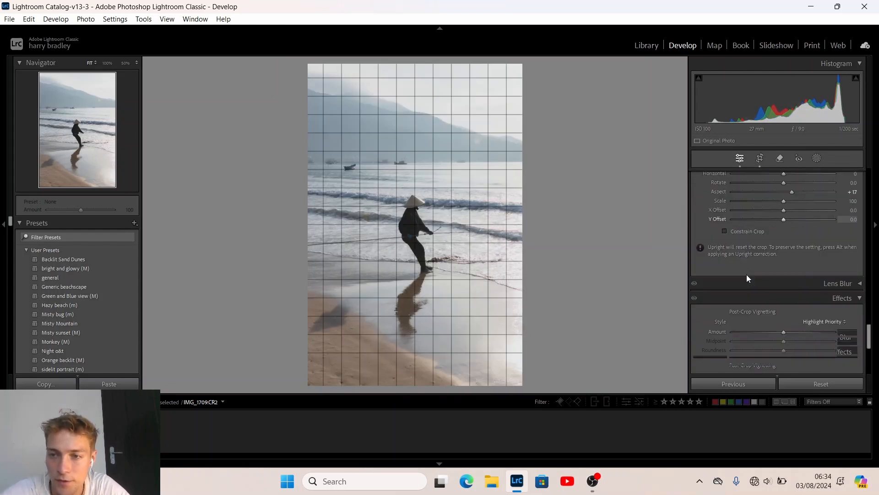
{"action": "scroll", "coordinate": [747, 274], "scroll_direction": "up", "scroll_amount": 2}
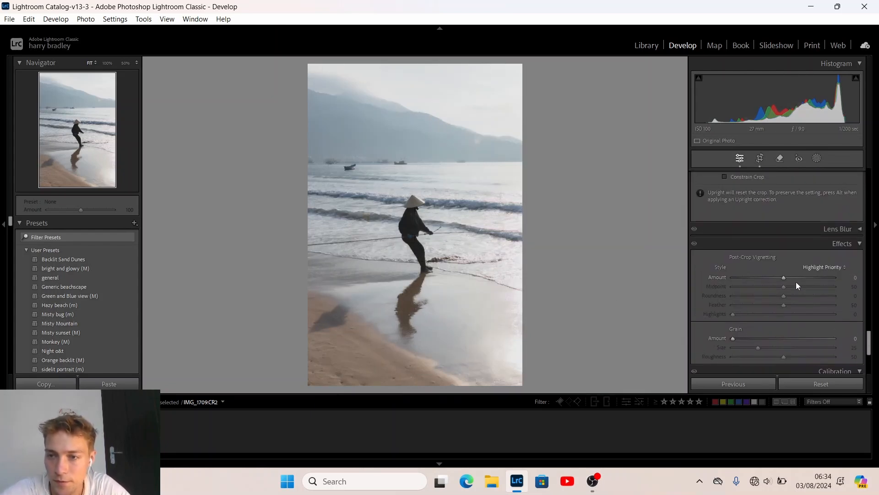
{"action": "key", "text": "Down"}
{"action": "key", "text": "Down"}
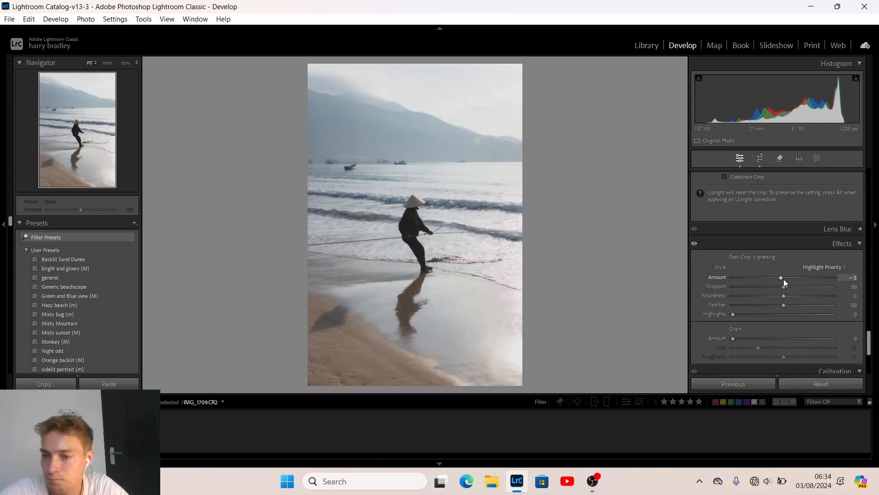
{"action": "key", "text": "Up"}
{"action": "scroll", "coordinate": [716, 260], "scroll_direction": "down", "scroll_amount": 5}
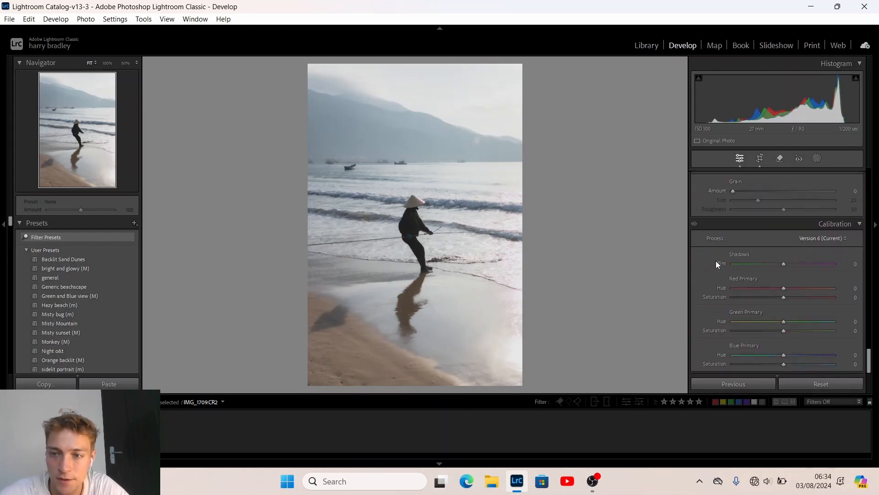
Set Calibration Shadows Tint +8, Red Hue 0, Green Primary Hue +5 and Blue Primary Saturation -11
{"action": "mouse_move", "coordinate": [784, 264]}
{"action": "left_mouse_down"}
{"action": "mouse_move", "coordinate": [797, 268]}
{"action": "mouse_move", "coordinate": [777, 264]}
{"action": "mouse_move", "coordinate": [785, 263]}
{"action": "left_mouse_up"}
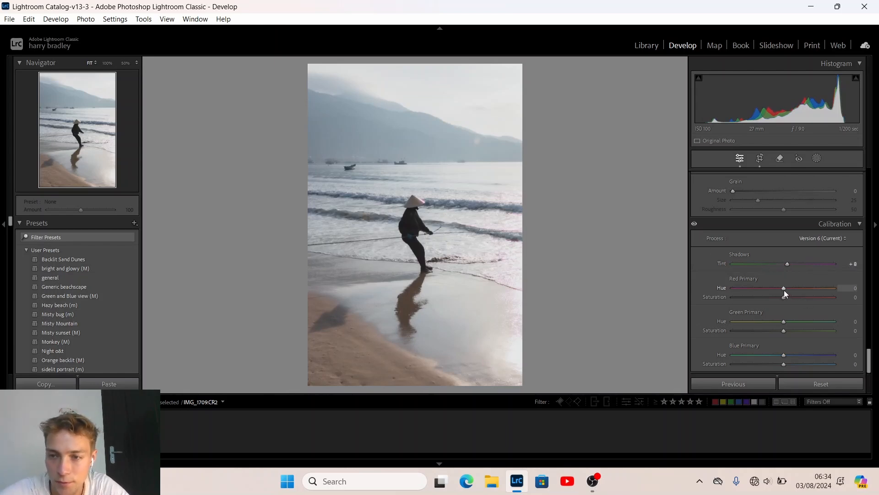
{"action": "mouse_move", "coordinate": [773, 287]}
{"action": "left_mouse_down"}
{"action": "mouse_move", "coordinate": [802, 290]}
{"action": "mouse_move", "coordinate": [778, 290]}
{"action": "mouse_move", "coordinate": [787, 290]}
{"action": "left_mouse_up"}
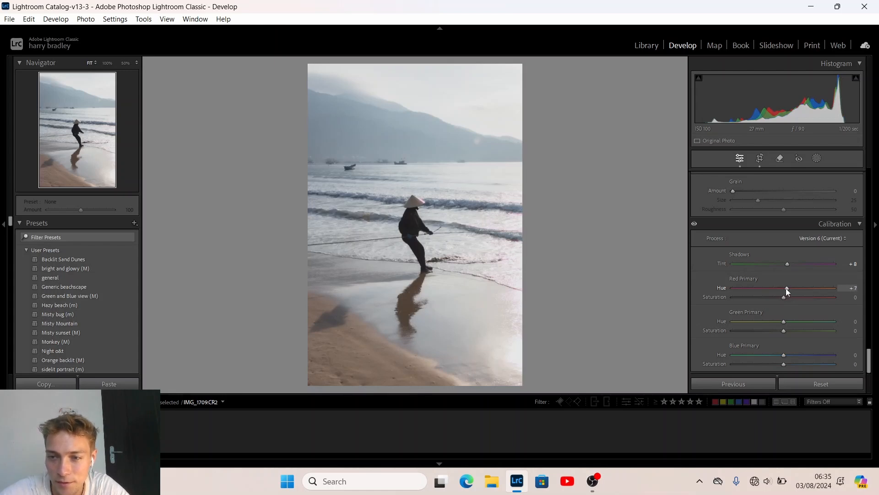
{"action": "double_click", "coordinate": [785, 288]}
{"action": "mouse_move", "coordinate": [784, 321]}
{"action": "left_mouse_down"}
{"action": "mouse_move", "coordinate": [798, 321]}
{"action": "mouse_move", "coordinate": [752, 320]}
{"action": "mouse_move", "coordinate": [786, 323]}
{"action": "left_mouse_up"}
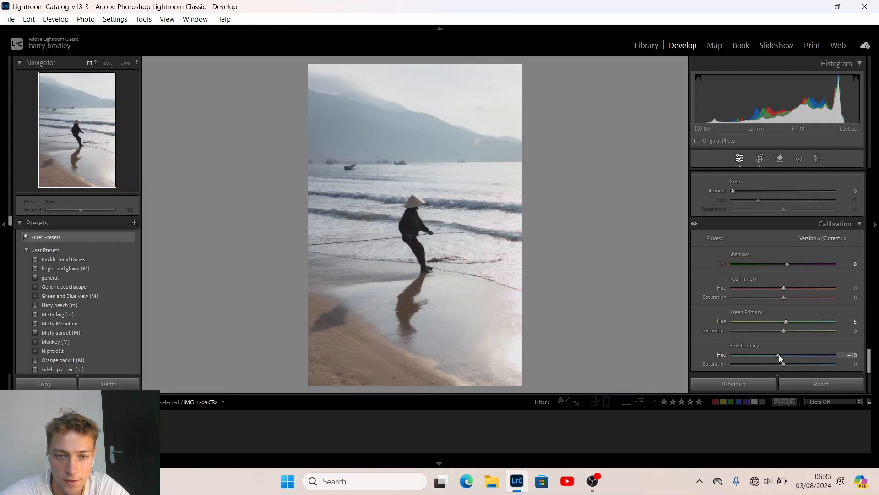
{"action": "mouse_move", "coordinate": [779, 355]}
{"action": "left_mouse_down"}
{"action": "mouse_move", "coordinate": [790, 354]}
{"action": "mouse_move", "coordinate": [782, 355]}
{"action": "left_mouse_up"}
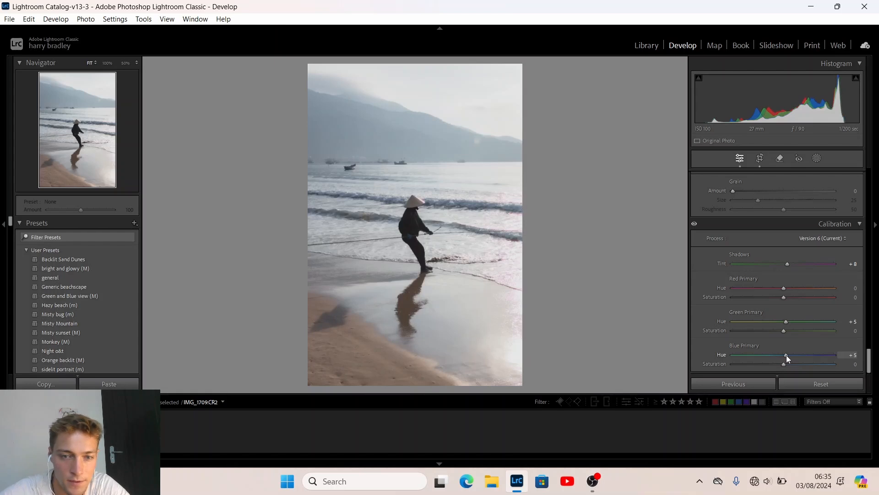
{"action": "mouse_move", "coordinate": [776, 355]}
{"action": "left_mouse_down"}
{"action": "mouse_move", "coordinate": [784, 356]}
{"action": "mouse_move", "coordinate": [765, 356]}
{"action": "left_mouse_up"}
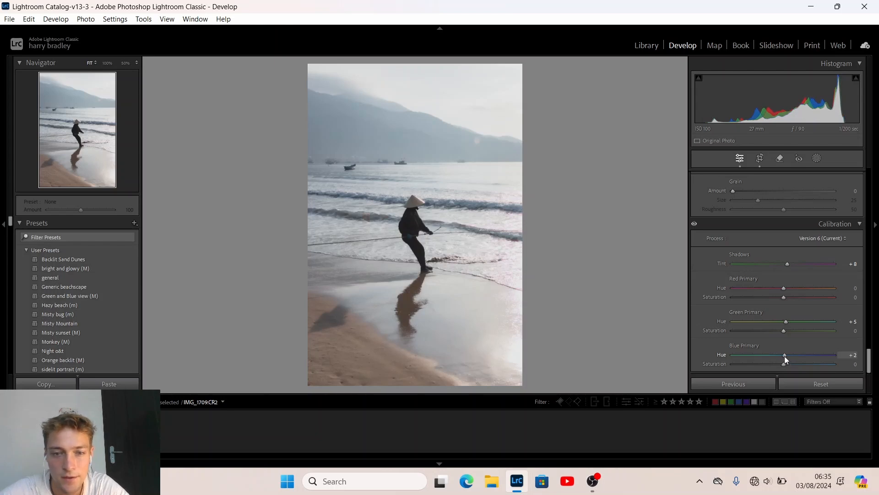
{"action": "left_click_drag", "start_coordinate": [776, 355], "coordinate": [776, 356]}
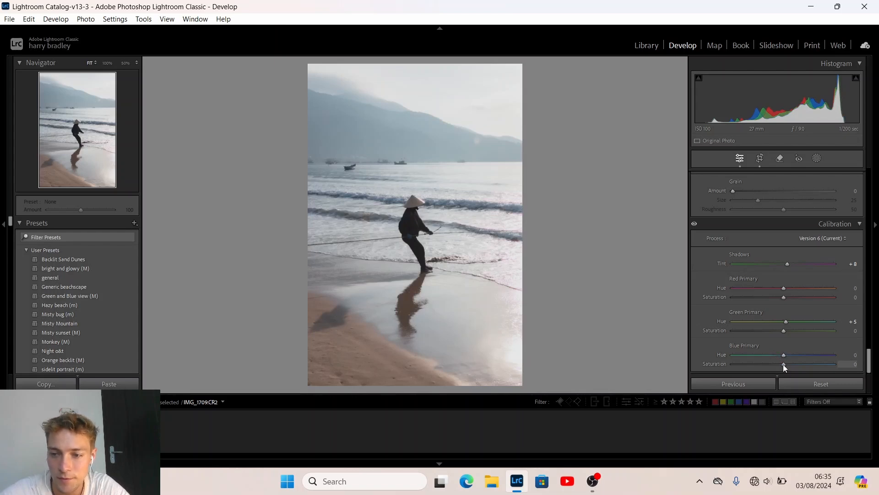
{"action": "left_click_drag", "start_coordinate": [783, 364], "coordinate": [776, 364]}
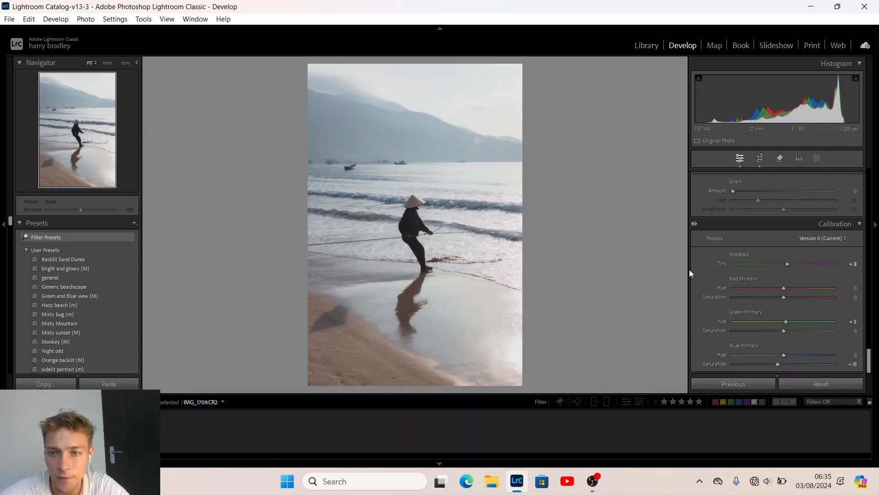
{"action": "scroll", "coordinate": [711, 274], "scroll_direction": "up", "scroll_amount": 5}
{"action": "scroll", "coordinate": [711, 273], "scroll_direction": "down", "scroll_amount": 5}
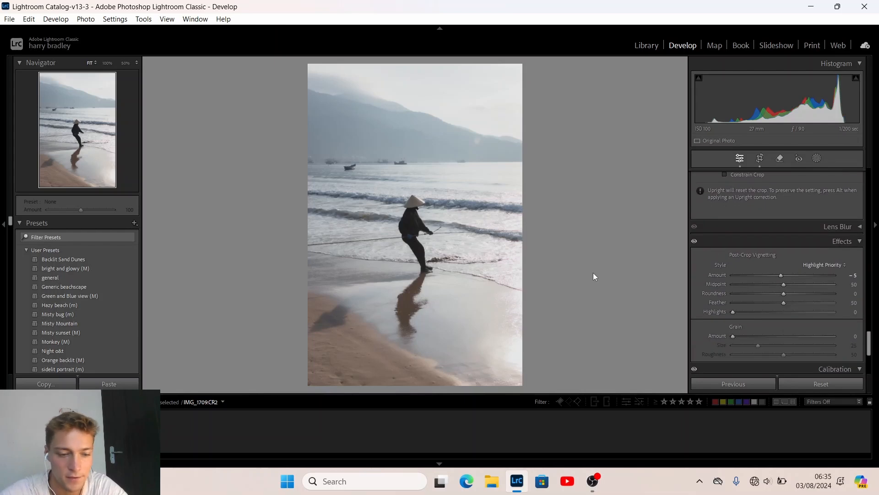
Toggle Before/After repeatedly to compare the edit with the original photo
{"action": "key", "text": "backslash"}
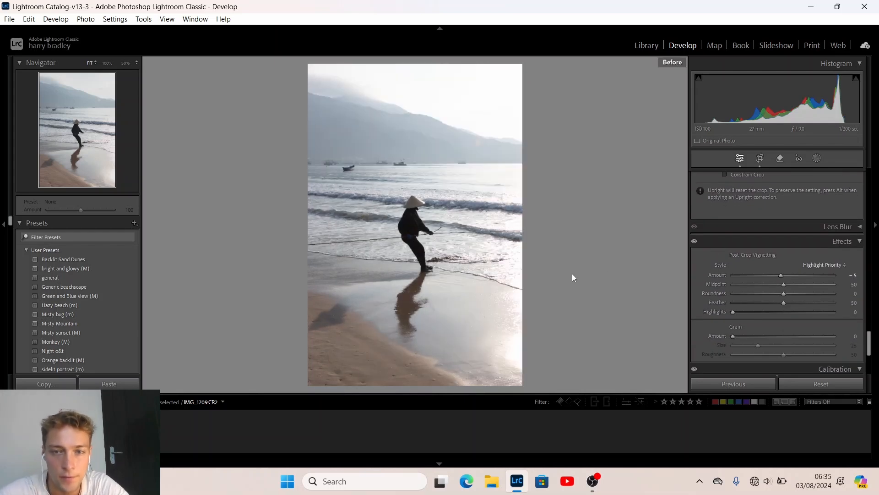
{"action": "key", "text": "backslash"}
{"action": "key", "text": "backslash"}
{"action": "key", "text": "backslash"}
{"action": "key", "text": "backslash"}
{"action": "key", "text": "backslash"}
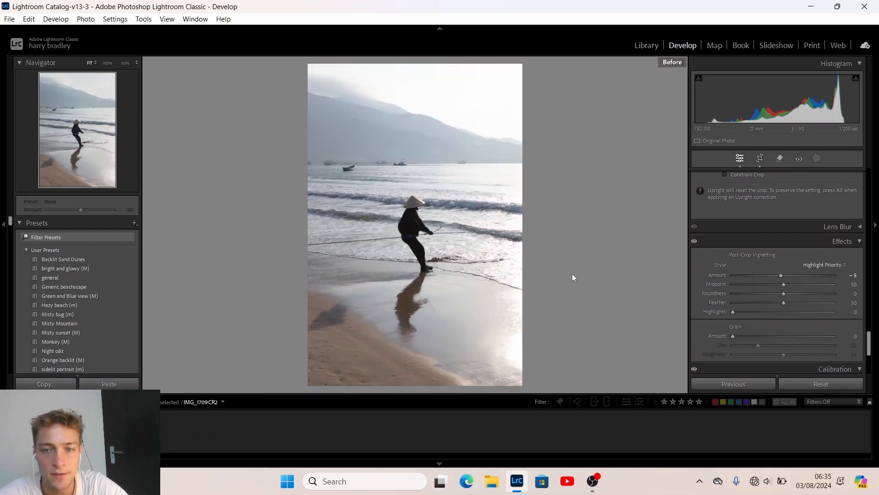
{"action": "key", "text": "backslash"}
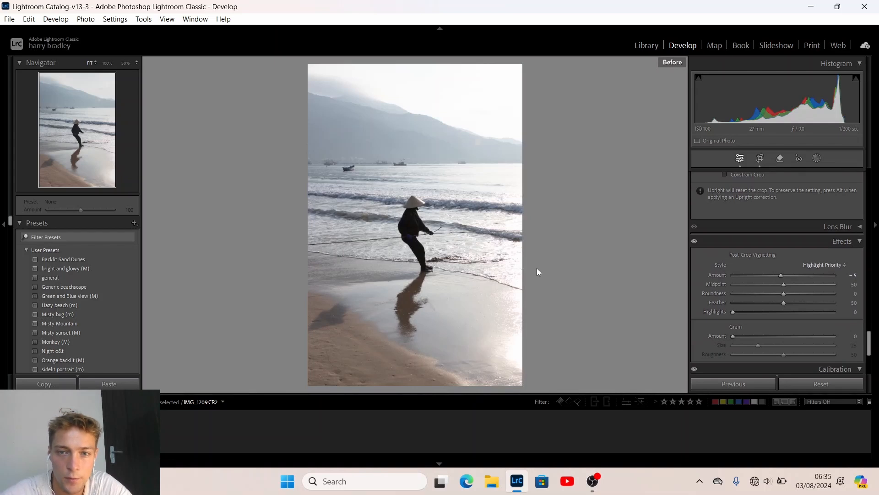
{"action": "key", "text": "backslash"}
{"action": "key", "text": "backslash"}
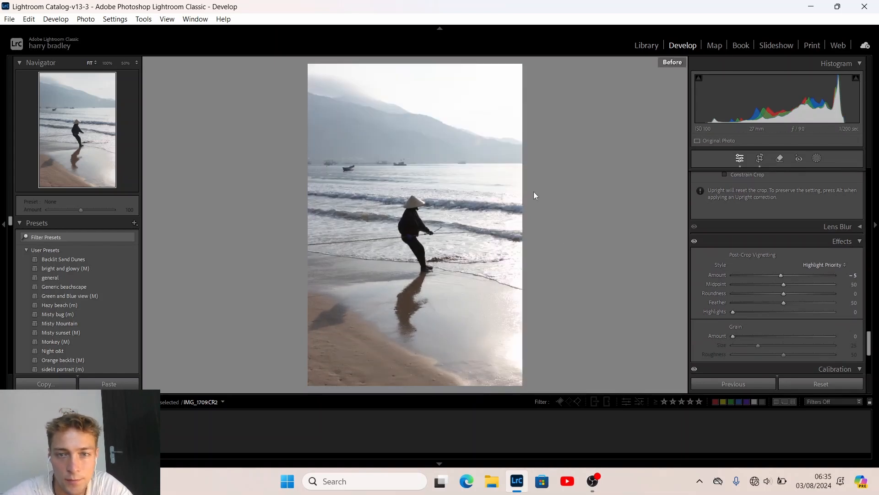
{"action": "key", "text": "backslash"}
{"action": "key", "text": "backslash"}
{"action": "key", "text": "backslash"}
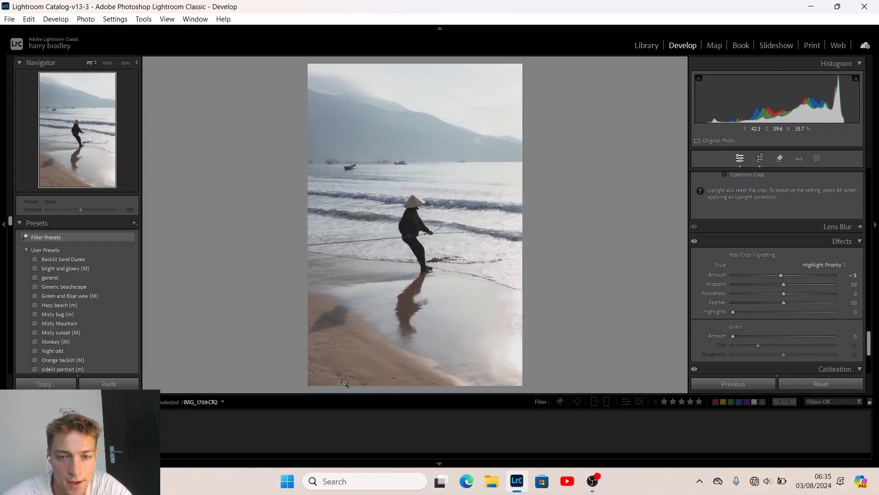
{"action": "key", "text": "backslash"}
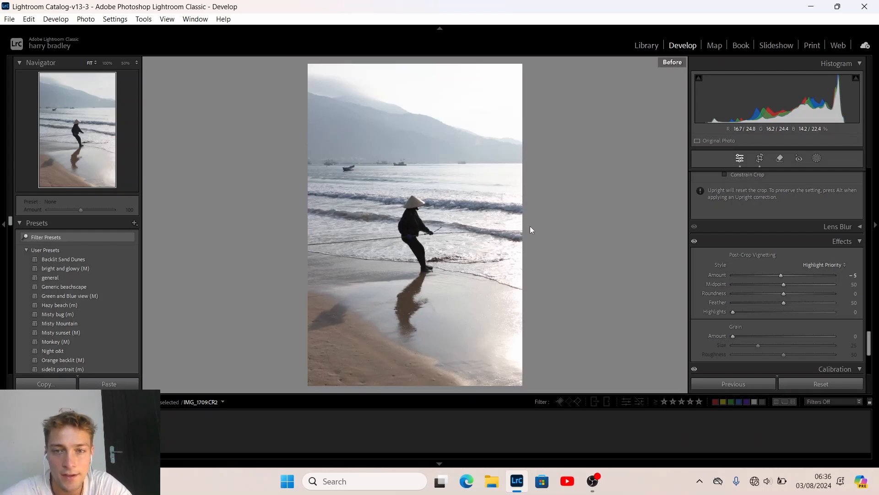
{"action": "key", "text": "backslash"}
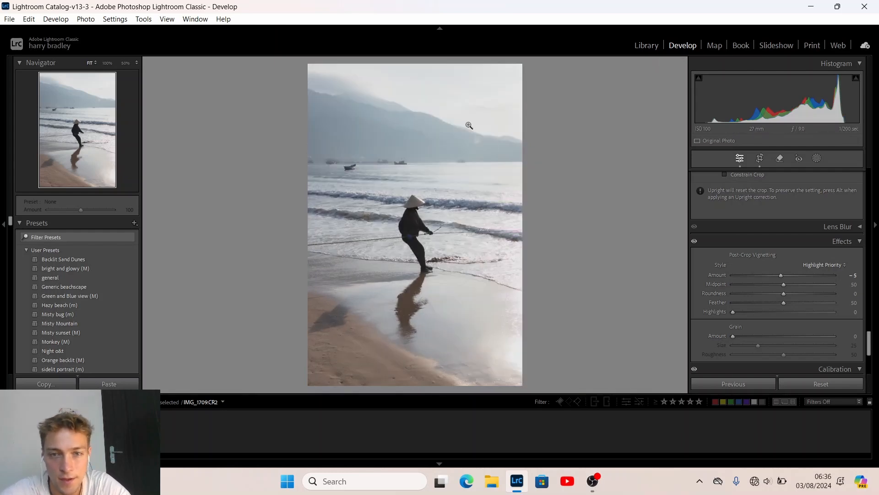
Lift Basic Shadows to +50, compare against the original, and start a Linear Gradient mask
{"action": "scroll", "coordinate": [702, 259], "scroll_direction": "up", "scroll_amount": 5}
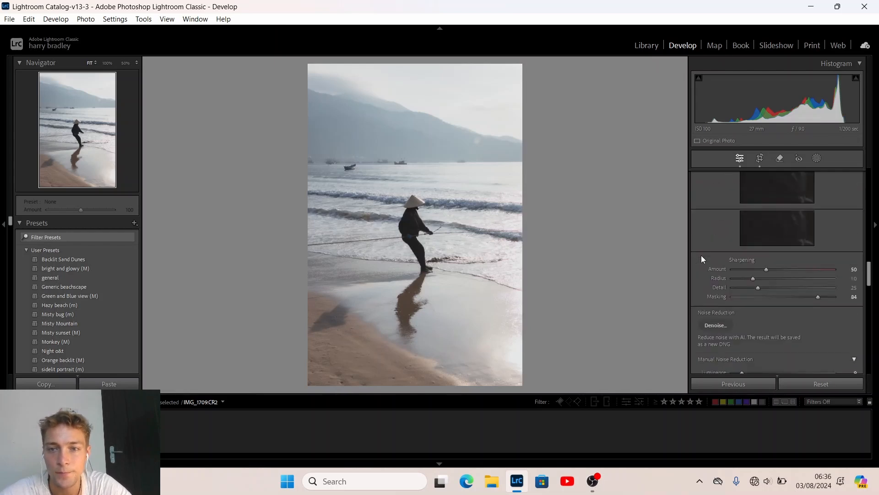
{"action": "scroll", "coordinate": [701, 259], "scroll_direction": "up", "scroll_amount": 10}
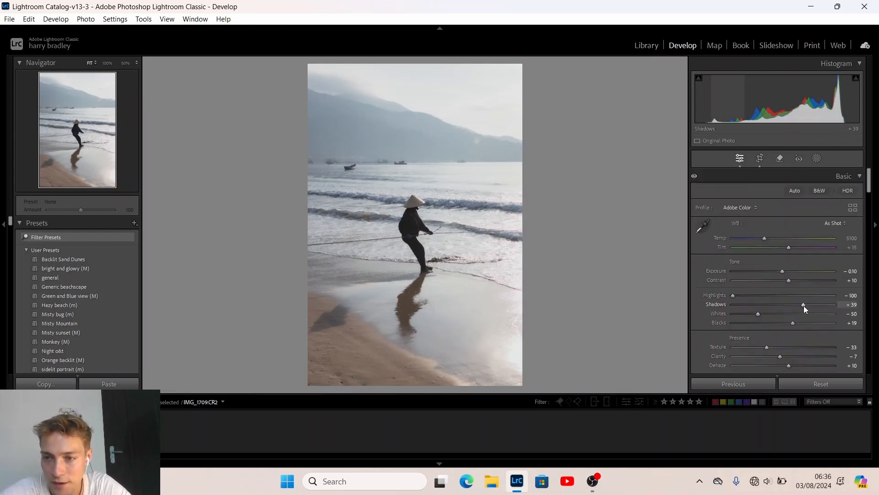
{"action": "left_click_drag", "start_coordinate": [806, 306], "coordinate": [809, 306]}
{"action": "key", "text": "backslash"}
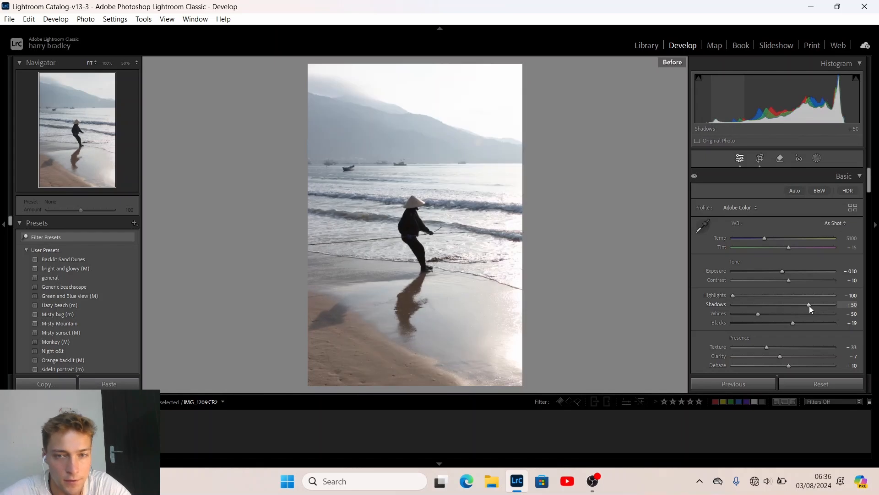
{"action": "key", "text": "backslash"}
{"action": "key", "text": "backslash"}
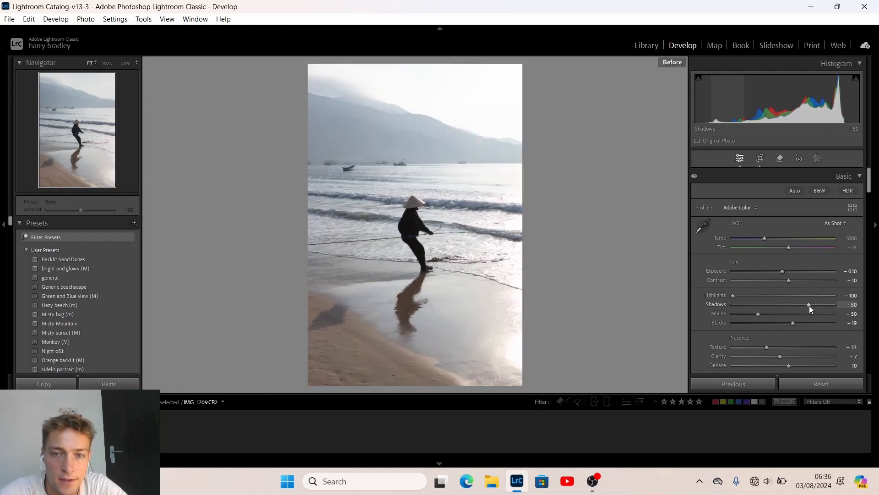
{"action": "key", "text": "backslash"}
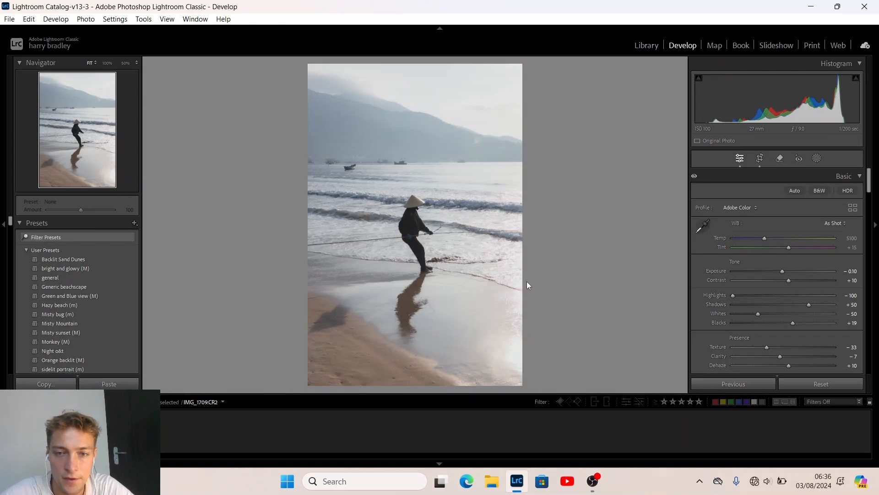
{"action": "key", "text": "m"}
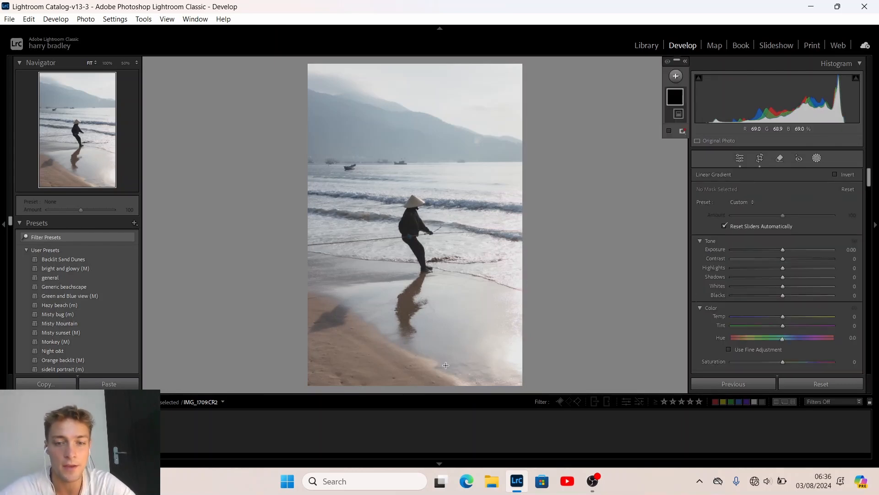
Draw a linear gradient up over the bottom sand with Exposure -0.49, Whites 10, Contrast 12
{"action": "left_click_drag", "start_coordinate": [417, 391], "coordinate": [416, 263]}
{"action": "left_click_drag", "start_coordinate": [783, 249], "coordinate": [776, 249]}
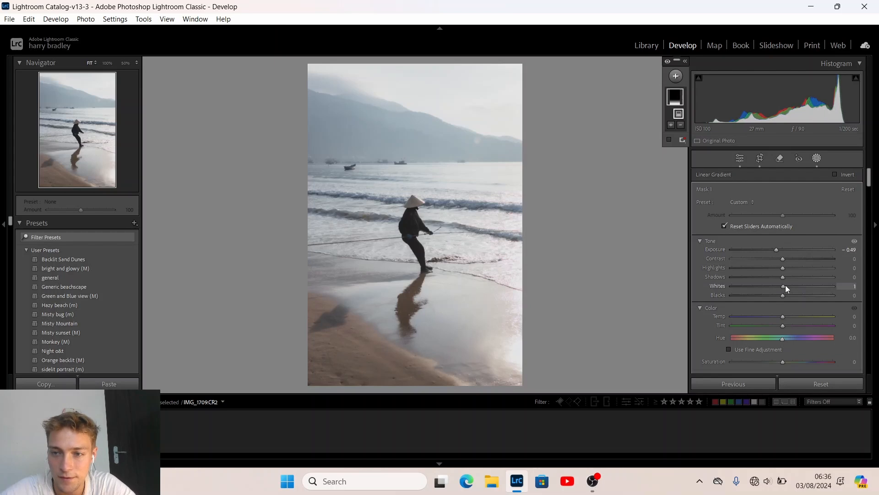
{"action": "left_click_drag", "start_coordinate": [784, 286], "coordinate": [788, 285]}
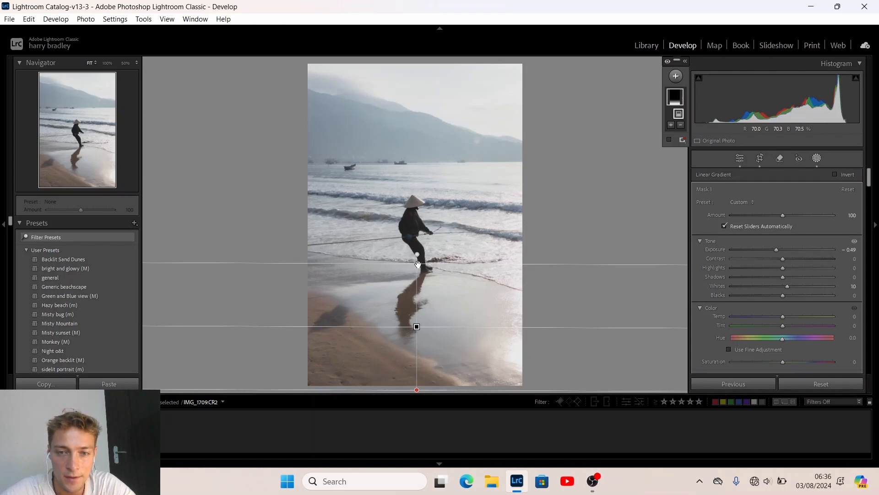
{"action": "mouse_move", "coordinate": [417, 264]}
{"action": "left_mouse_down"}
{"action": "mouse_move", "coordinate": [428, 424]}
{"action": "mouse_move", "coordinate": [410, 287]}
{"action": "mouse_move", "coordinate": [422, 275]}
{"action": "left_mouse_up"}
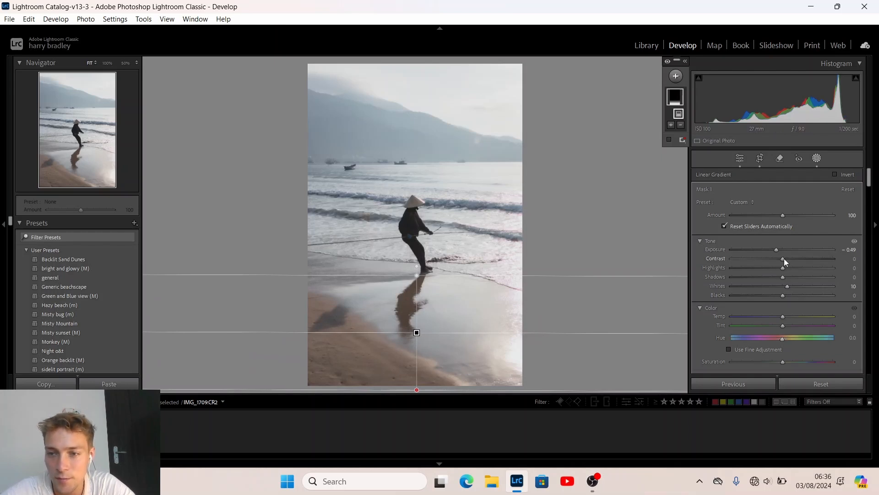
{"action": "left_click_drag", "start_coordinate": [789, 259], "coordinate": [790, 259]}
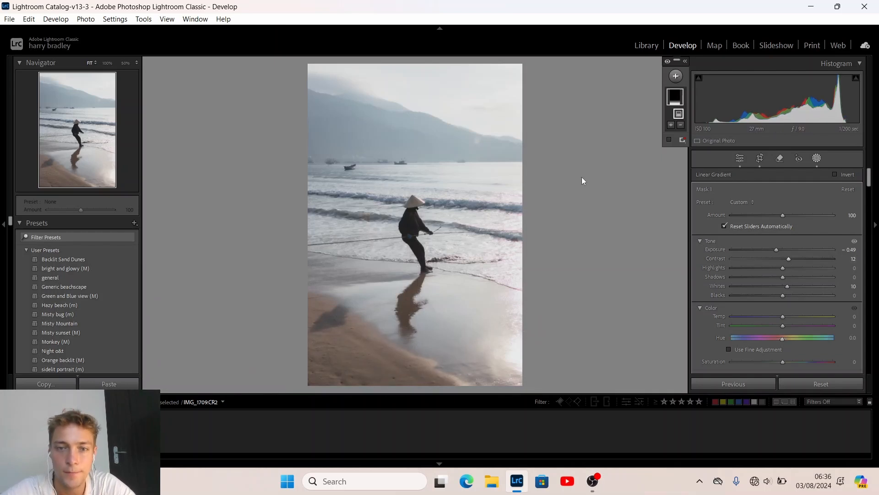
Draw a gradient down from the top to darken the sky: Exposure -0.31, Contrast 9, Whites 8
{"action": "key", "text": "m"}
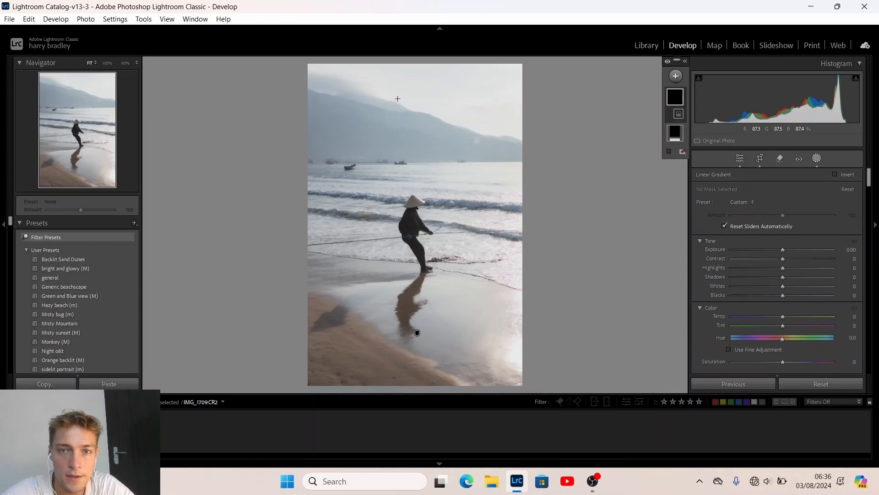
{"action": "left_click_drag", "start_coordinate": [398, 100], "coordinate": [398, 181]}
{"action": "left_click_drag", "start_coordinate": [782, 251], "coordinate": [778, 250]}
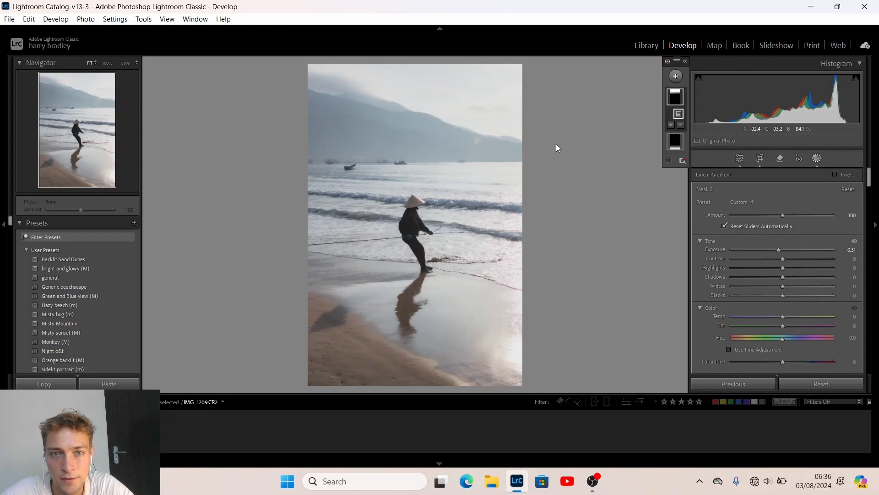
{"action": "left_click_drag", "start_coordinate": [787, 258], "coordinate": [788, 287]}
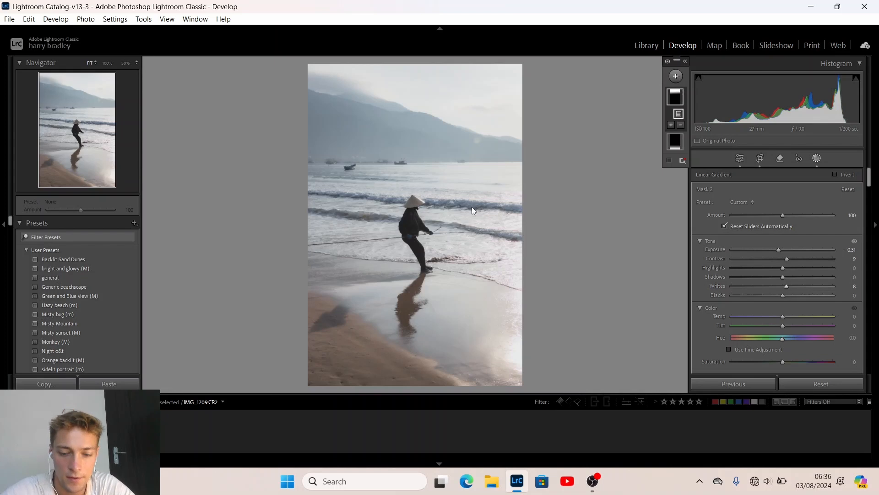
{"action": "left_click", "coordinate": [410, 197]}
Add a gradient in from the left side that brightens Exposure by +0.30
{"action": "left_click_drag", "start_coordinate": [281, 224], "coordinate": [497, 220]}
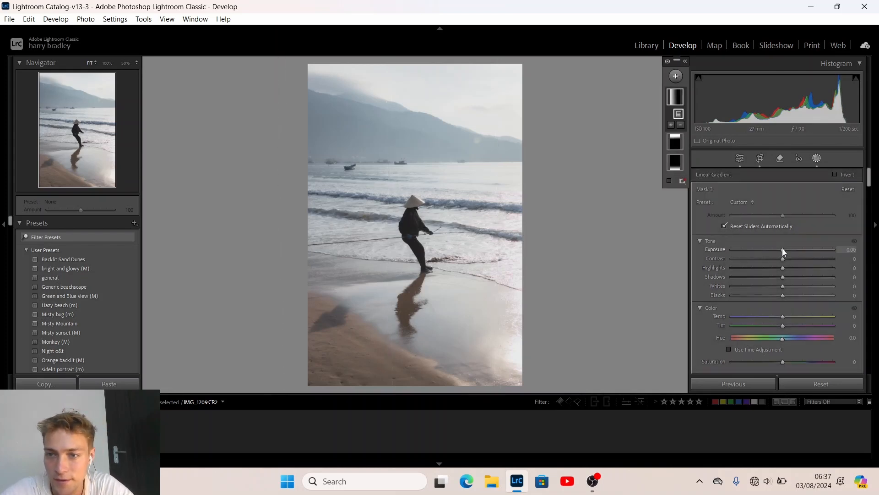
{"action": "left_click_drag", "start_coordinate": [782, 249], "coordinate": [785, 251]}
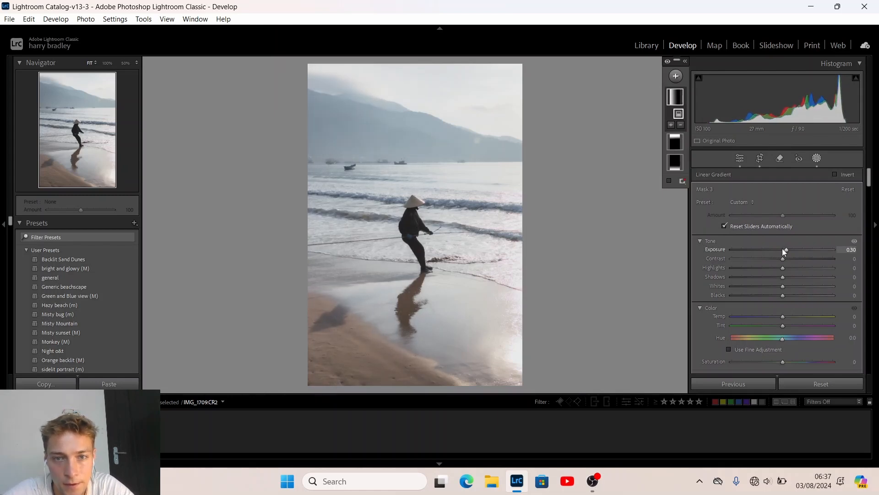
{"action": "key", "text": "Up"}
{"action": "key", "text": "Up"}
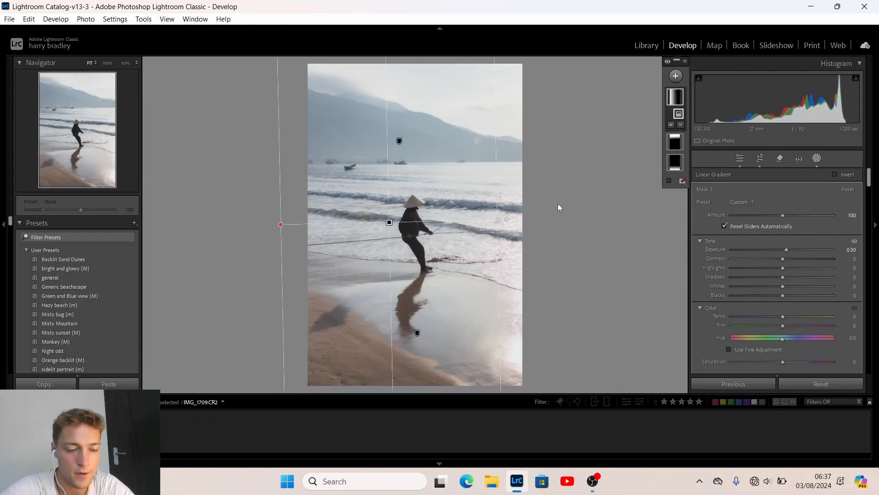
{"action": "key", "text": "shift+m"}
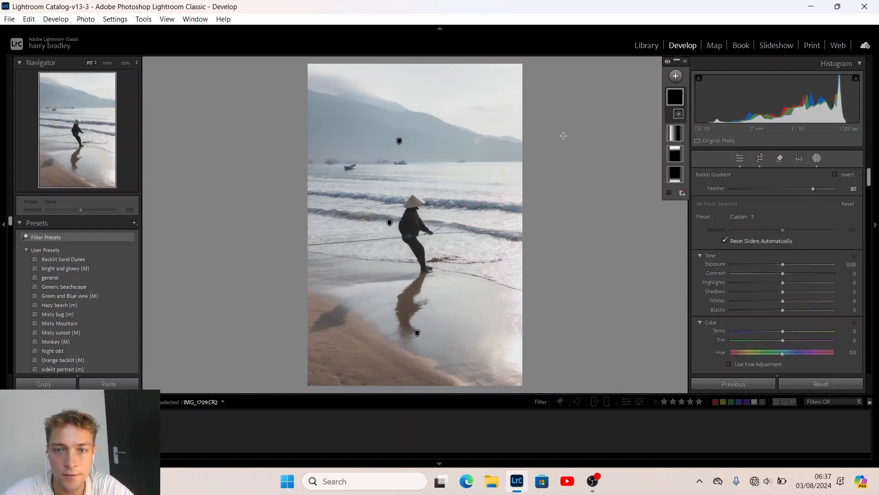
Draw a large feathered radial gradient over the photo's upper right and test exposure and warmth
{"action": "left_click_drag", "start_coordinate": [563, 136], "coordinate": [302, 282]}
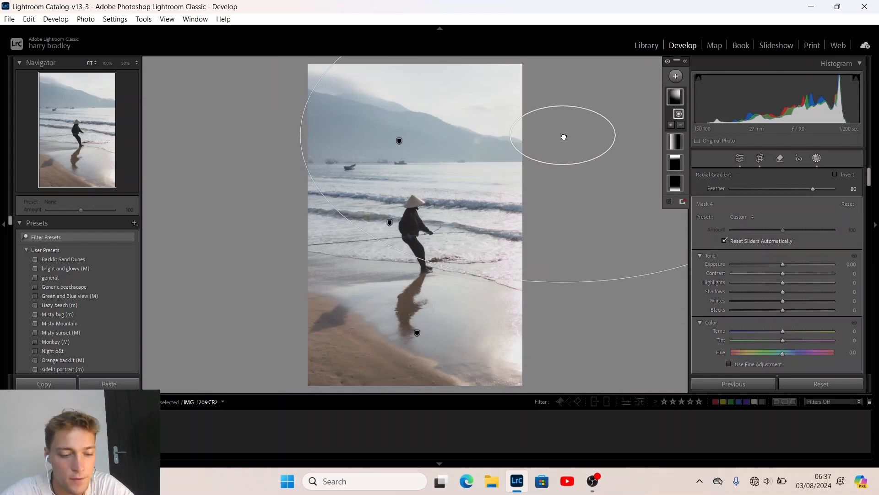
{"action": "left_click_drag", "start_coordinate": [564, 137], "coordinate": [564, 150]}
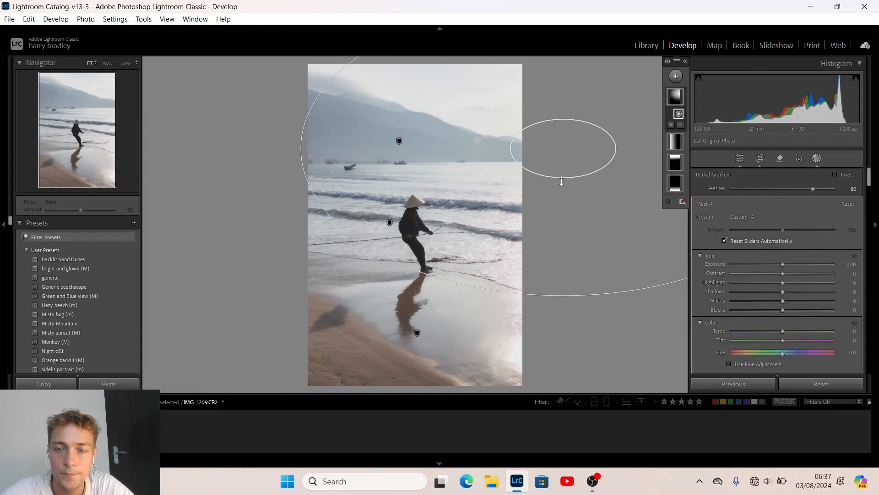
{"action": "left_click_drag", "start_coordinate": [562, 181], "coordinate": [562, 173]}
{"action": "left_click_drag", "start_coordinate": [563, 298], "coordinate": [572, 327]}
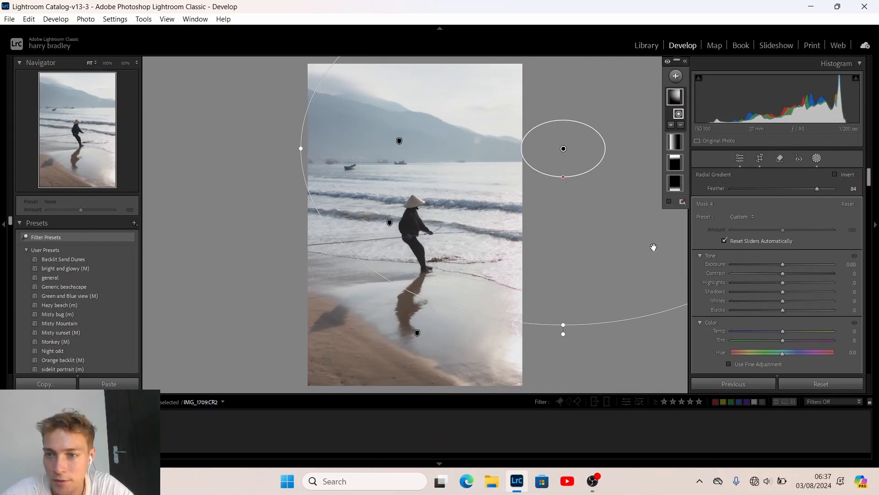
{"action": "left_click_drag", "start_coordinate": [782, 263], "coordinate": [784, 264]}
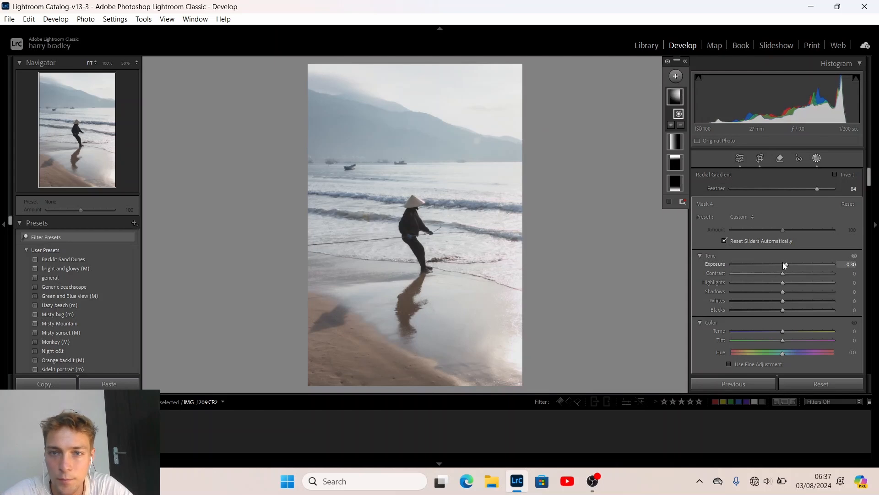
{"action": "key", "text": "Up"}
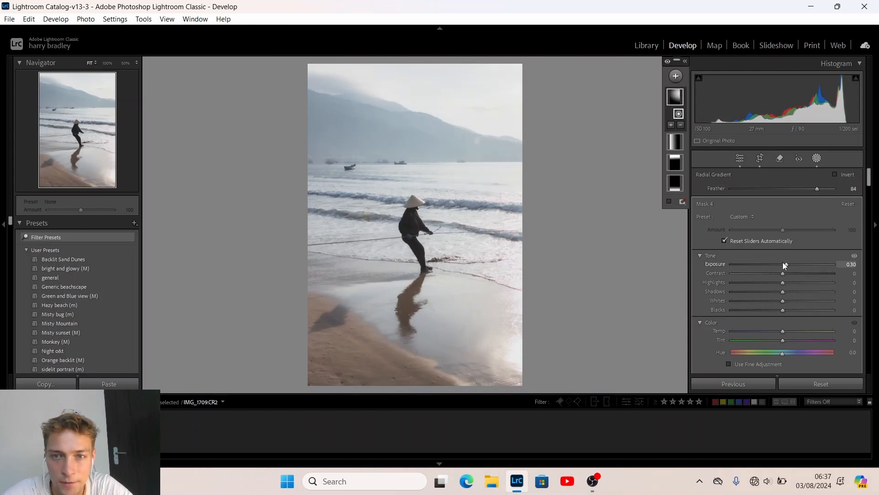
{"action": "left_click", "coordinate": [782, 274]}
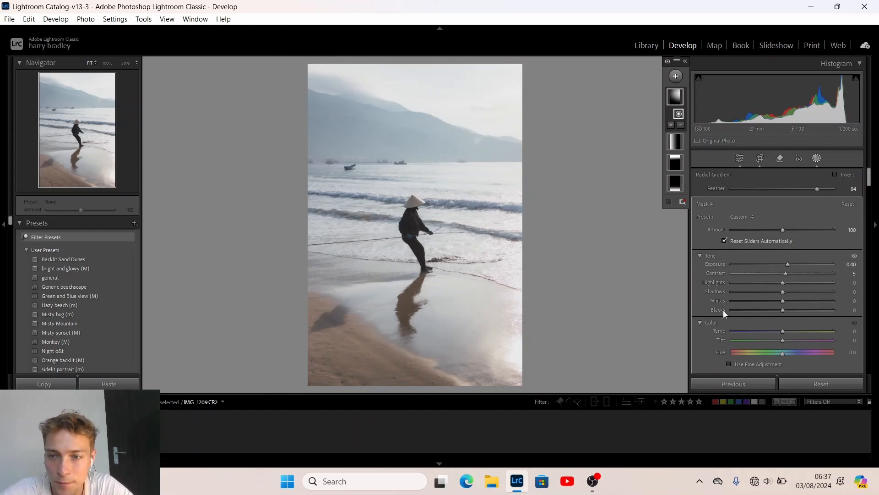
{"action": "left_click", "coordinate": [782, 330]}
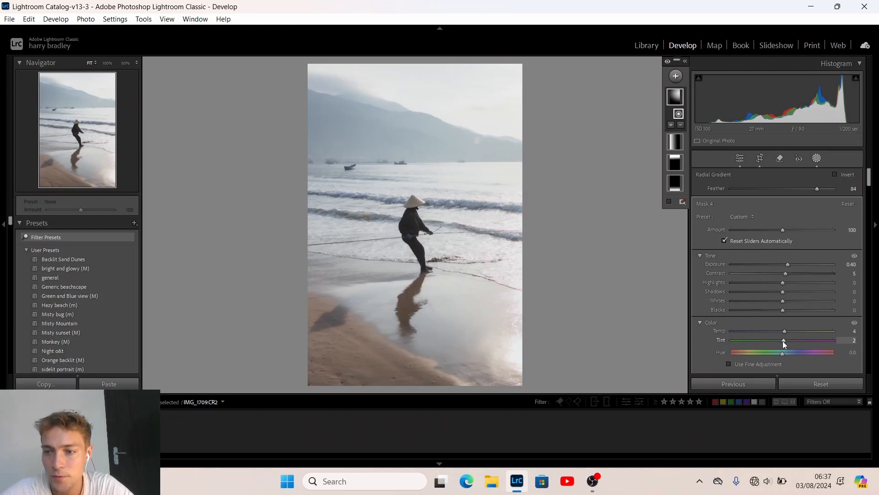
Widen and flatten the radial mask, softening it with Clarity -86 and Dehaze -4
{"action": "scroll", "coordinate": [698, 312], "scroll_direction": "down", "scroll_amount": 5}
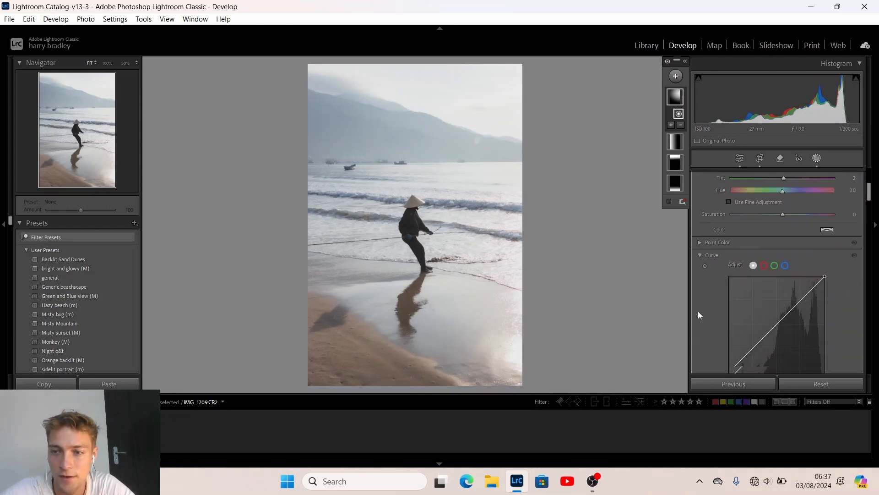
{"action": "scroll", "coordinate": [698, 312], "scroll_direction": "down", "scroll_amount": 4}
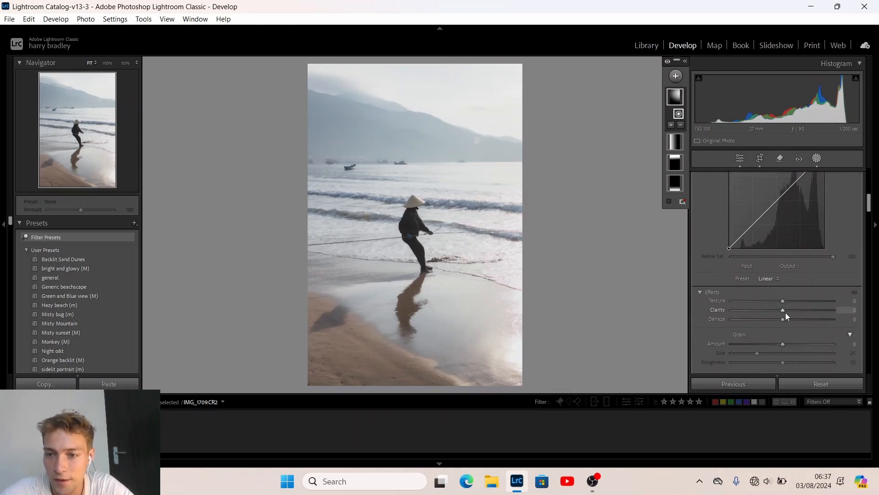
{"action": "mouse_move", "coordinate": [783, 310]}
{"action": "left_mouse_down"}
{"action": "mouse_move", "coordinate": [717, 312]}
{"action": "mouse_move", "coordinate": [789, 310]}
{"action": "left_mouse_up"}
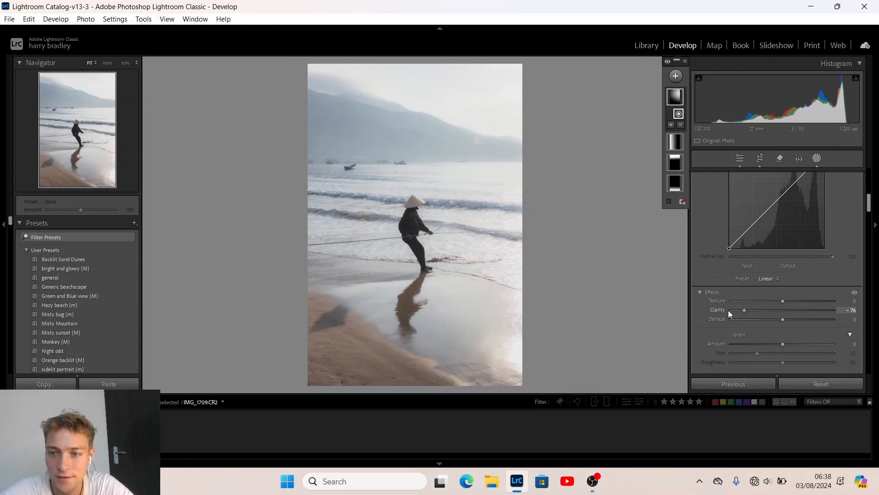
{"action": "left_click_drag", "start_coordinate": [728, 309], "coordinate": [712, 310]}
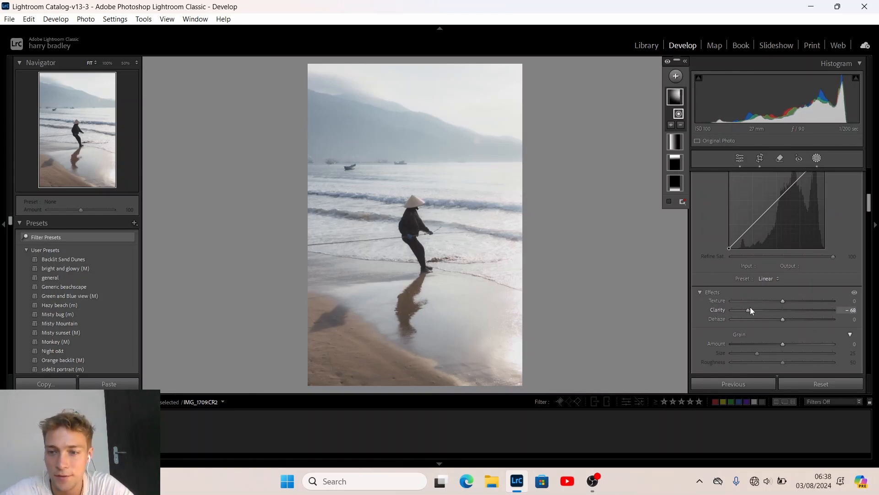
{"action": "double_click", "coordinate": [781, 310]}
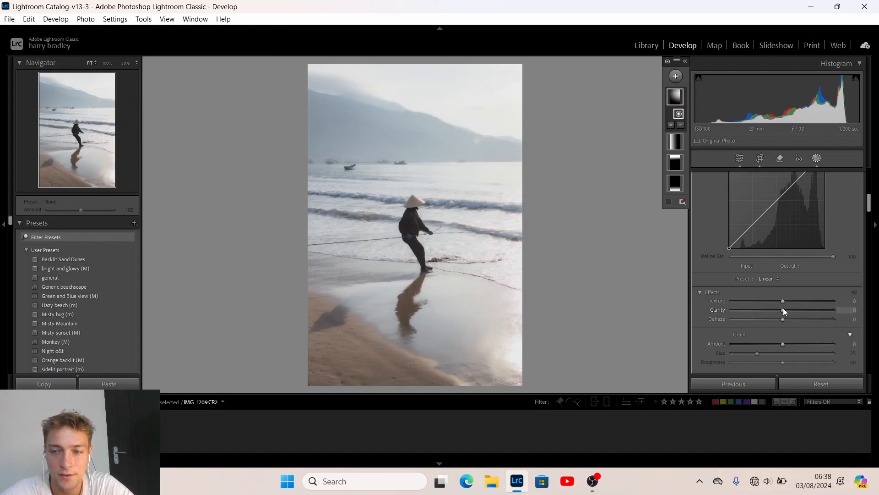
{"action": "left_click_drag", "start_coordinate": [783, 310], "coordinate": [725, 309]}
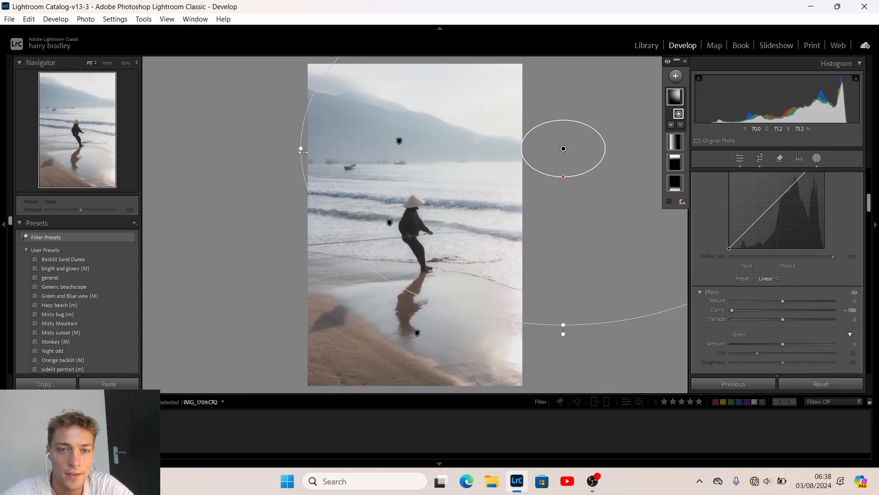
{"action": "left_click_drag", "start_coordinate": [302, 151], "coordinate": [273, 150]}
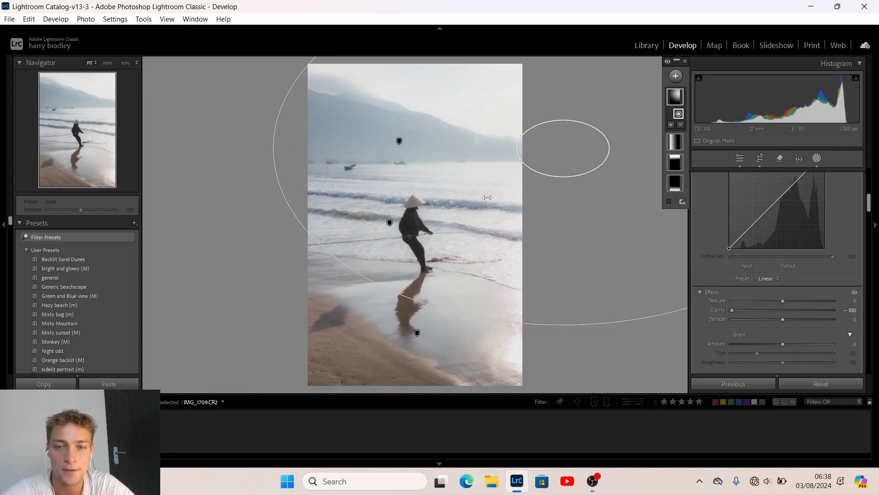
{"action": "left_click_drag", "start_coordinate": [563, 325], "coordinate": [564, 309]}
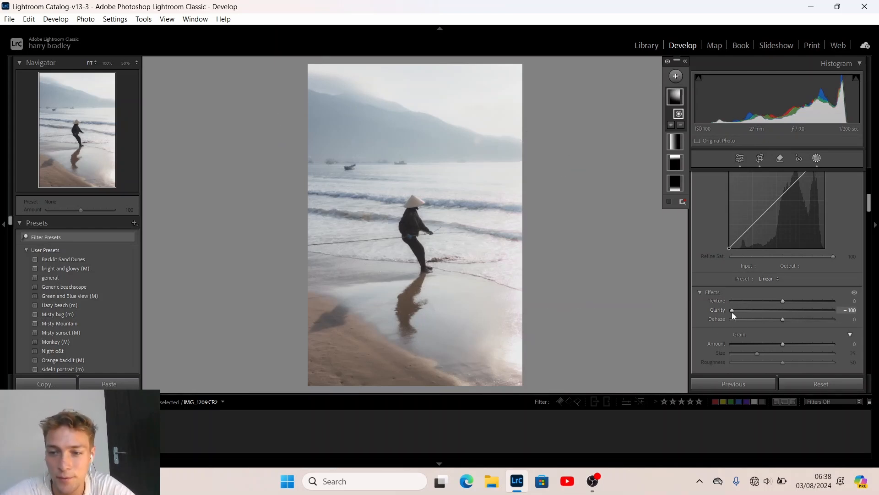
{"action": "mouse_move", "coordinate": [732, 311]}
{"action": "left_mouse_down"}
{"action": "mouse_move", "coordinate": [751, 310]}
{"action": "mouse_move", "coordinate": [740, 310]}
{"action": "left_mouse_up"}
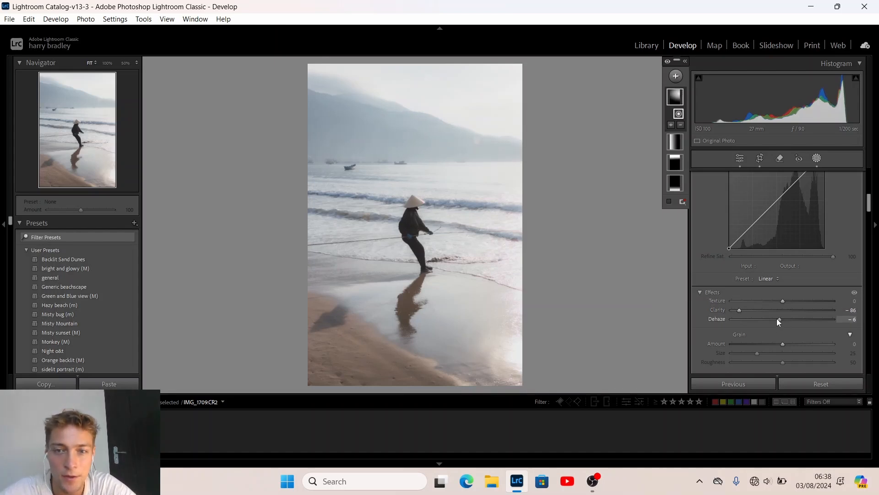
{"action": "left_click_drag", "start_coordinate": [786, 322], "coordinate": [776, 318]}
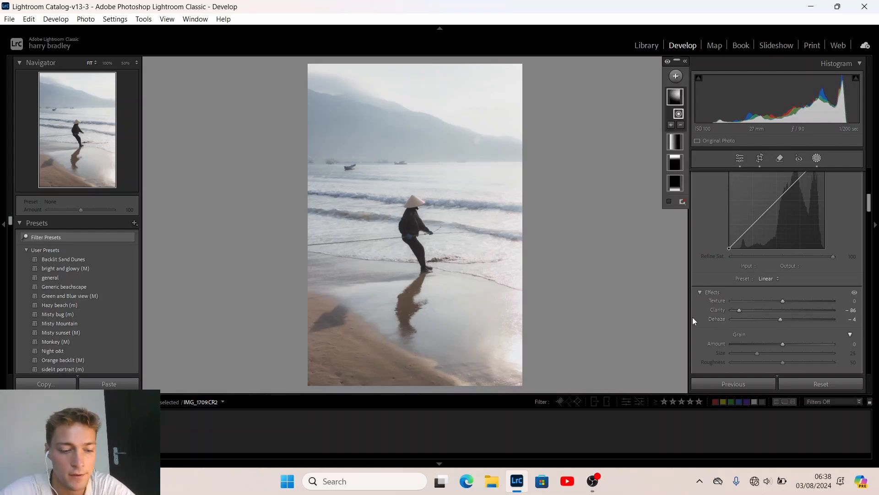
Add a radial gradient on the water right of the fisherman's feet with Exposure +0.49
{"action": "key", "text": "m"}
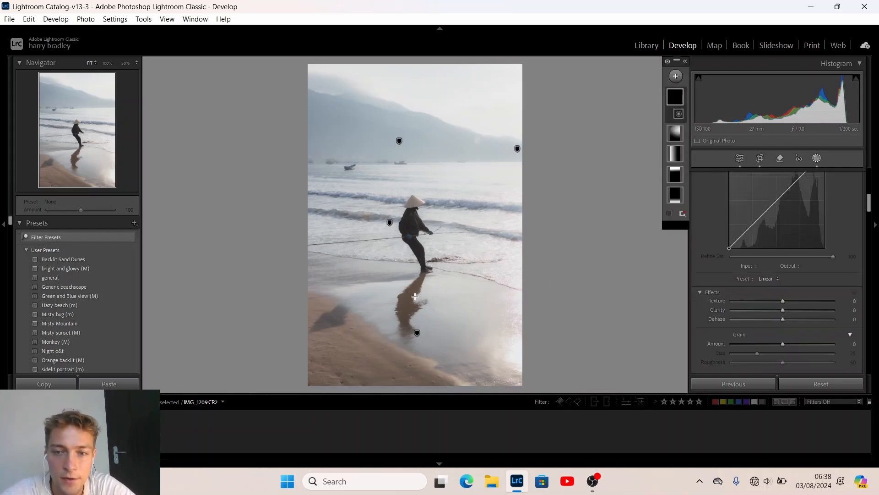
{"action": "left_click_drag", "start_coordinate": [540, 278], "coordinate": [378, 315]}
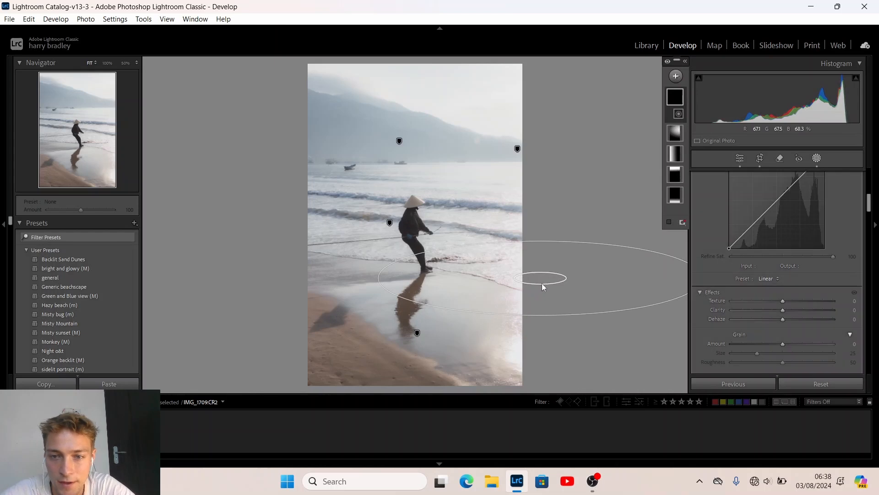
{"action": "left_click_drag", "start_coordinate": [542, 283], "coordinate": [584, 285]}
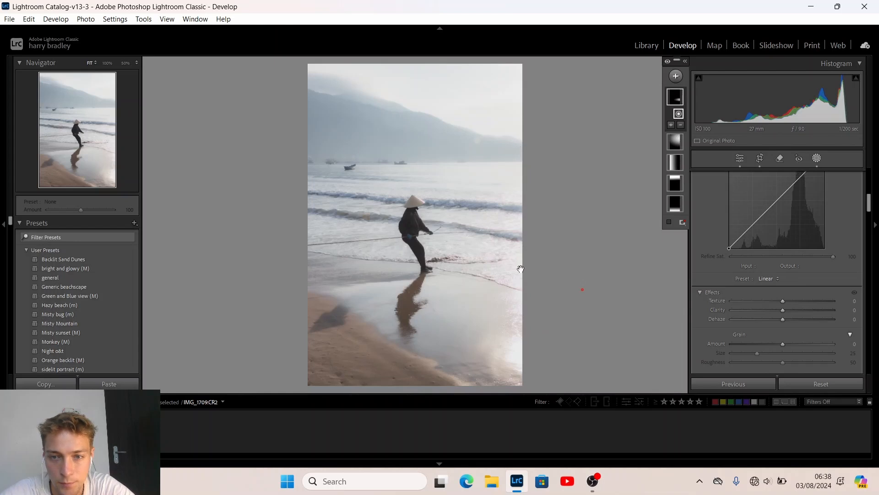
{"action": "scroll", "coordinate": [747, 294], "scroll_direction": "up", "scroll_amount": 3}
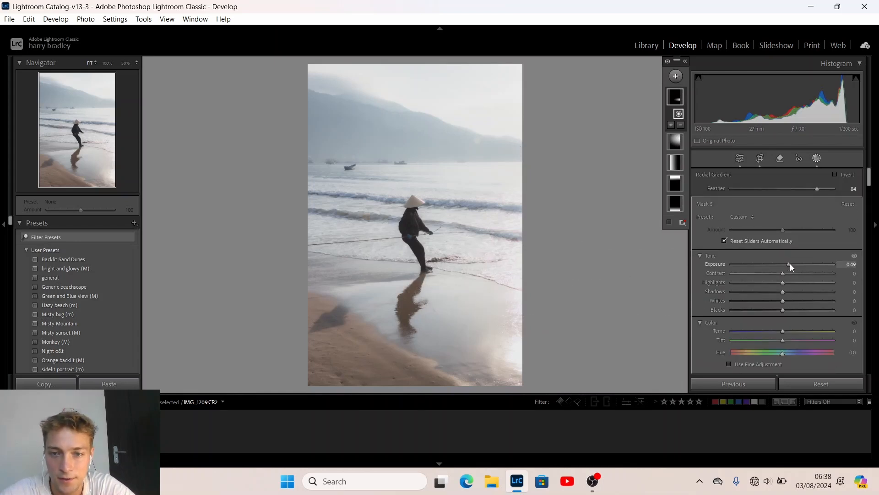
{"action": "mouse_move", "coordinate": [791, 265]}
{"action": "left_mouse_down"}
{"action": "mouse_move", "coordinate": [798, 265]}
{"action": "mouse_move", "coordinate": [771, 266]}
{"action": "mouse_move", "coordinate": [789, 265]}
{"action": "left_mouse_up"}
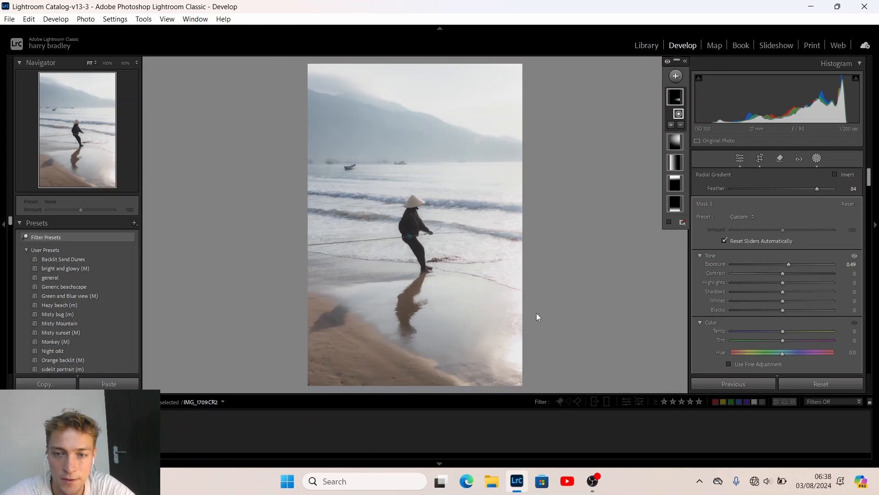
{"action": "left_click_drag", "start_coordinate": [583, 319], "coordinate": [584, 321]}
{"action": "key", "text": "backslash"}
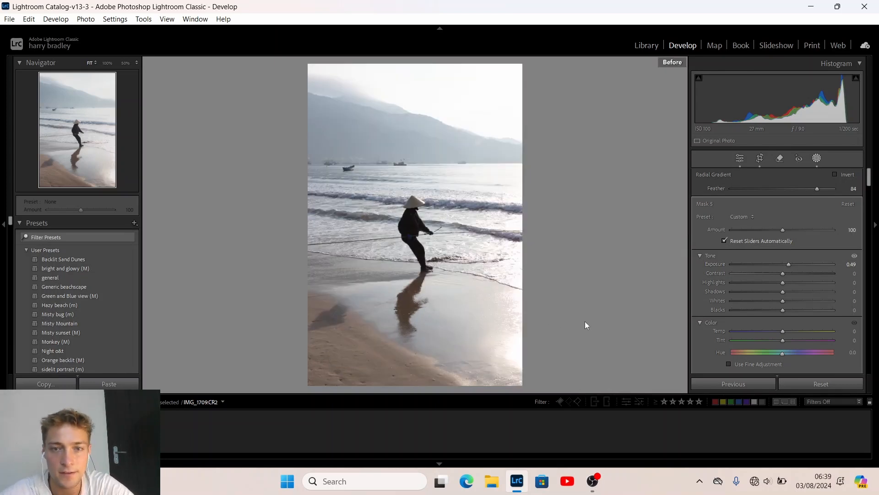
{"action": "key", "text": "backslash"}
{"action": "key", "text": "backslash"}
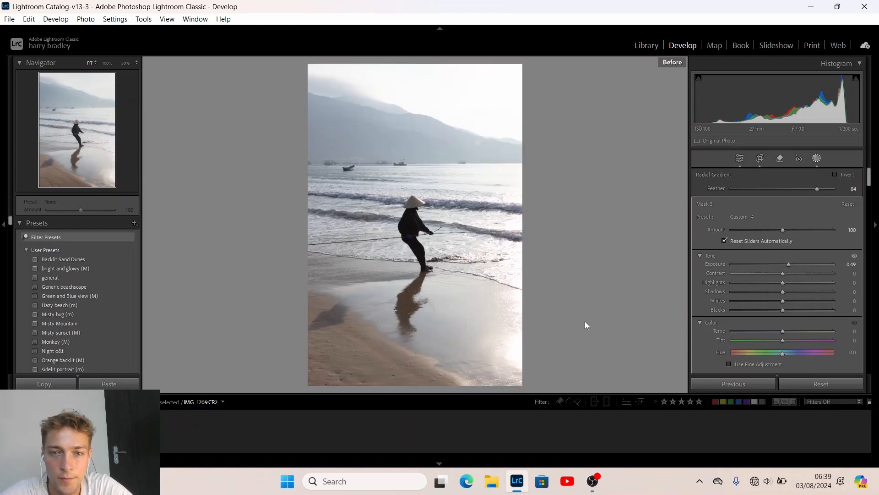
{"action": "key", "text": "backslash"}
{"action": "key", "text": "backslash"}
{"action": "key", "text": "backslash"}
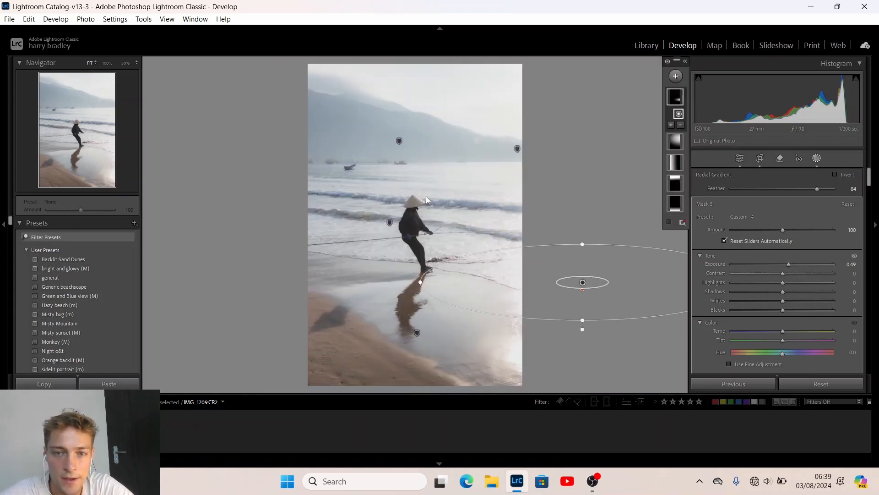
Check the upper-right radial mask's overlay, then add a Select Subject mask around the fisherman
{"action": "left_click", "coordinate": [518, 150]}
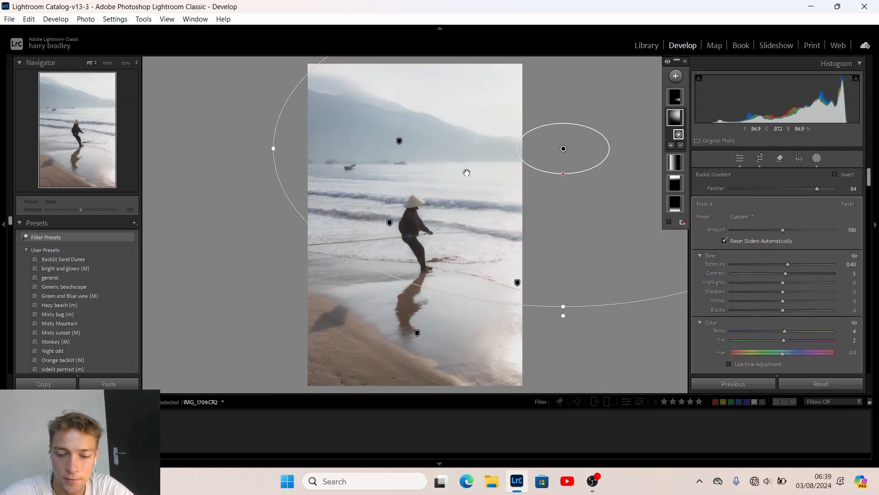
{"action": "key", "text": "o"}
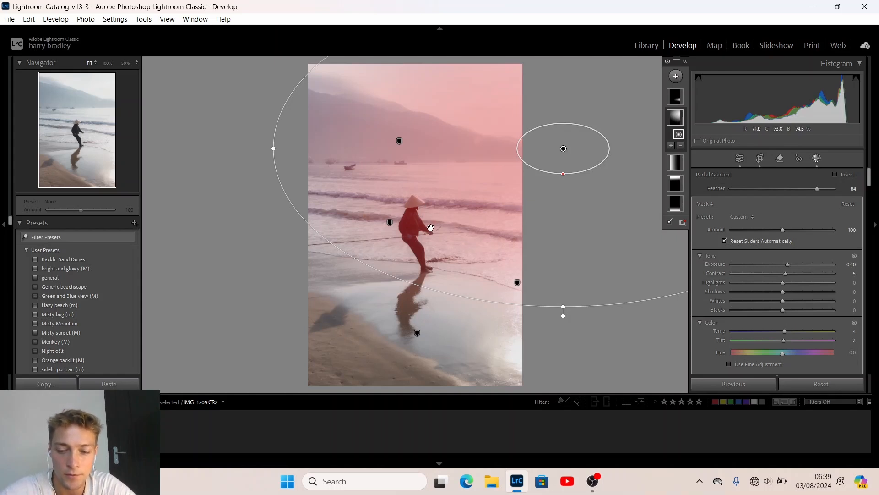
{"action": "key", "text": "o"}
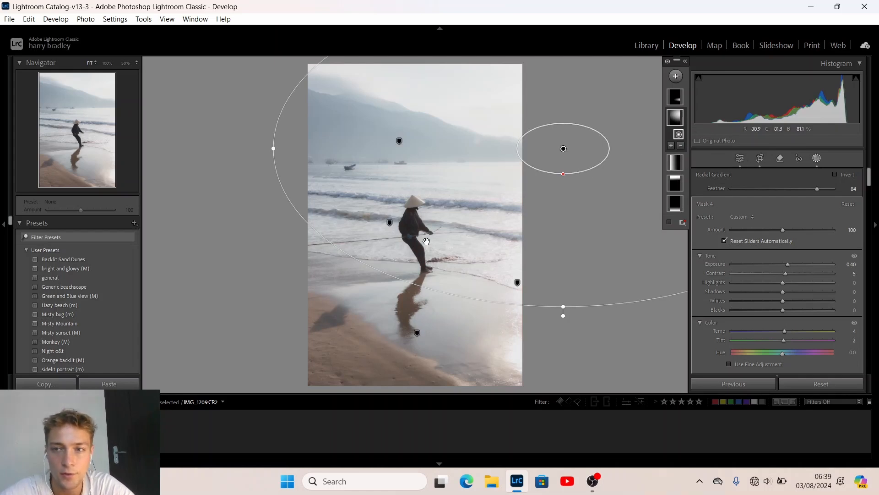
{"action": "left_click", "coordinate": [677, 76]}
{"action": "left_click", "coordinate": [686, 95]}
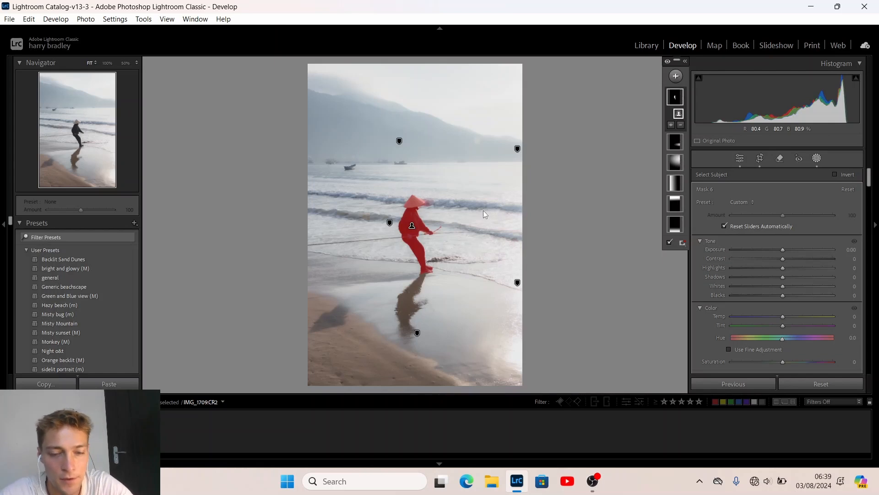
At 100% zoom, erase the mask spill beside the hat with a Subtract brush (Flow 79, Feather 7)
{"action": "key", "text": "z"}
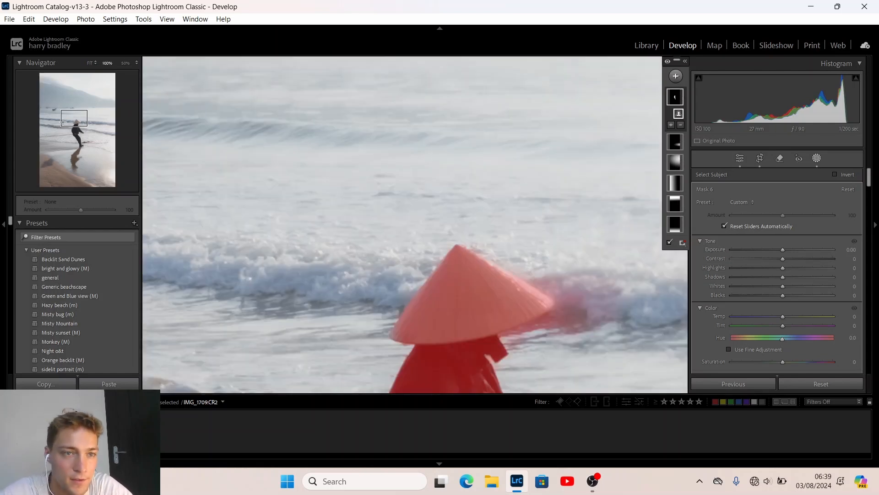
{"action": "left_click", "coordinate": [78, 125]}
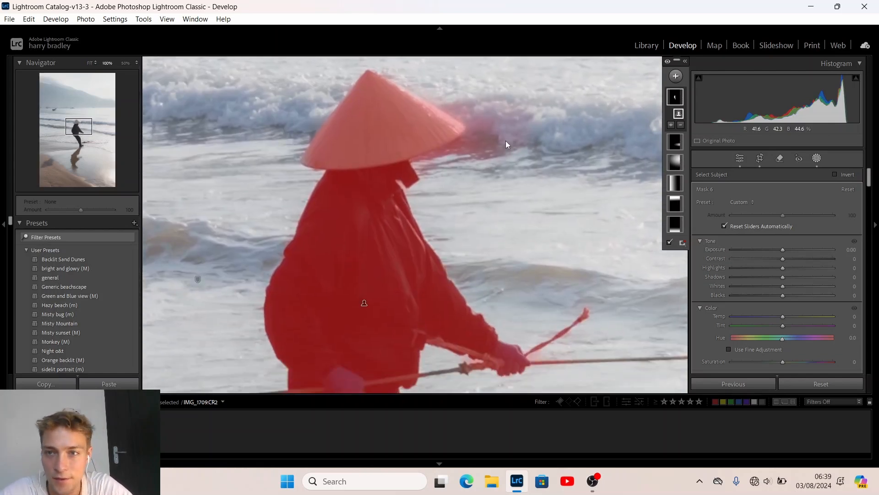
{"action": "left_click", "coordinate": [680, 125]}
{"action": "left_click", "coordinate": [687, 210]}
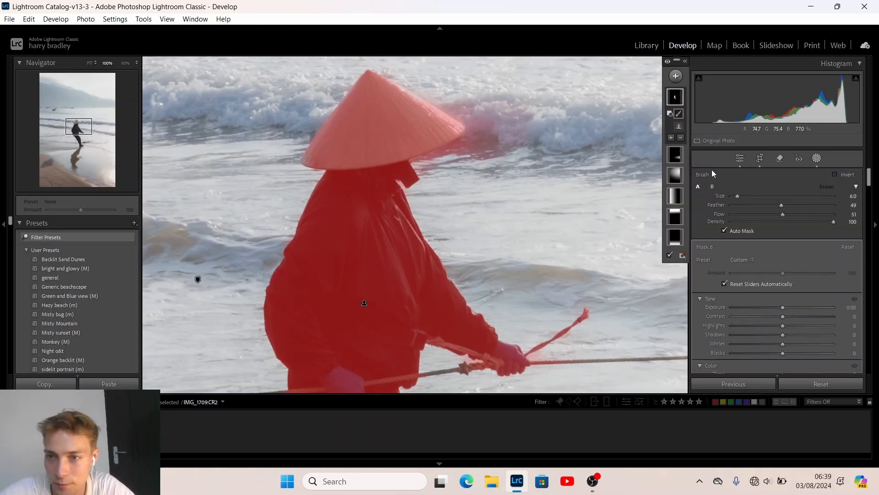
{"action": "left_click_drag", "start_coordinate": [782, 214], "coordinate": [812, 213]}
{"action": "left_click", "coordinate": [738, 205]}
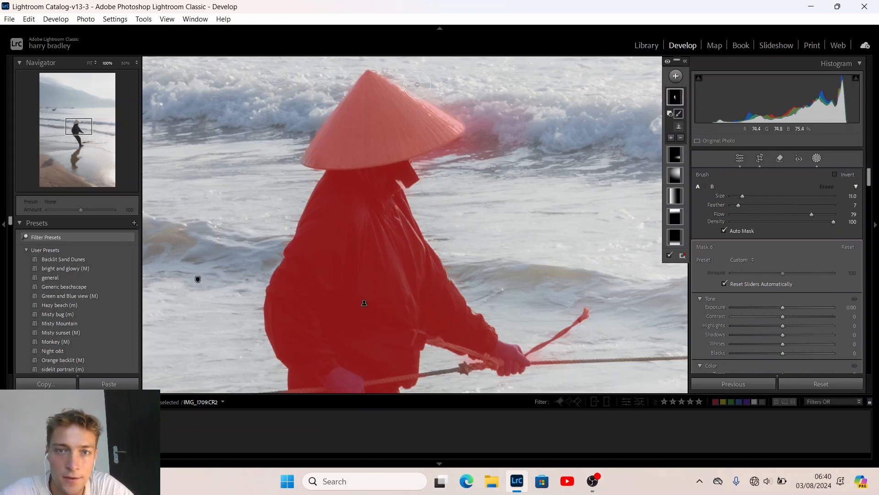
{"action": "mouse_move", "coordinate": [416, 81]}
{"action": "left_mouse_down"}
{"action": "mouse_move", "coordinate": [498, 134]}
{"action": "mouse_move", "coordinate": [435, 88]}
{"action": "mouse_move", "coordinate": [478, 120]}
{"action": "mouse_move", "coordinate": [476, 137]}
{"action": "mouse_move", "coordinate": [420, 168]}
{"action": "mouse_move", "coordinate": [466, 147]}
{"action": "mouse_move", "coordinate": [443, 166]}
{"action": "mouse_move", "coordinate": [488, 137]}
{"action": "mouse_move", "coordinate": [501, 101]}
{"action": "mouse_move", "coordinate": [487, 177]}
{"action": "mouse_move", "coordinate": [520, 106]}
{"action": "mouse_move", "coordinate": [494, 120]}
{"action": "mouse_move", "coordinate": [540, 124]}
{"action": "mouse_move", "coordinate": [530, 153]}
{"action": "mouse_move", "coordinate": [507, 104]}
{"action": "mouse_move", "coordinate": [496, 160]}
{"action": "mouse_move", "coordinate": [470, 150]}
{"action": "mouse_move", "coordinate": [437, 166]}
{"action": "mouse_move", "coordinate": [465, 151]}
{"action": "mouse_move", "coordinate": [442, 161]}
{"action": "left_mouse_up"}
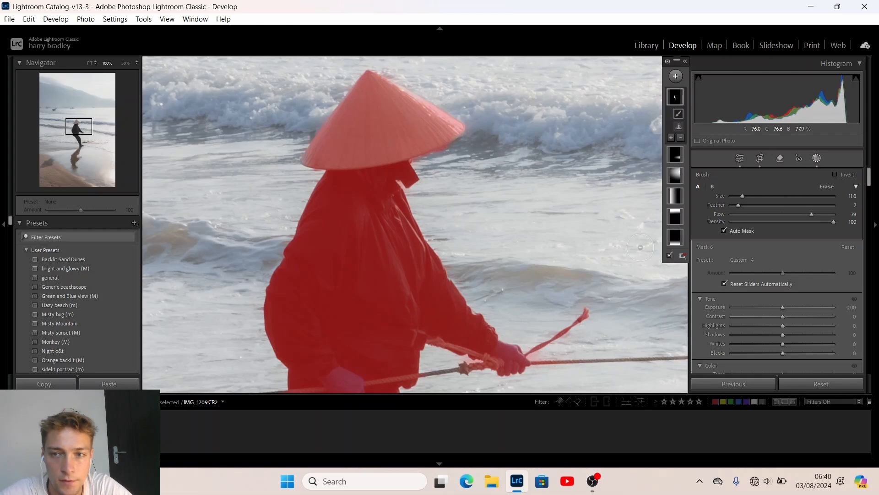
Give the fisherman mask Exposure +0.10, a slight shadows change and Clarity 31
{"action": "key", "text": "z"}
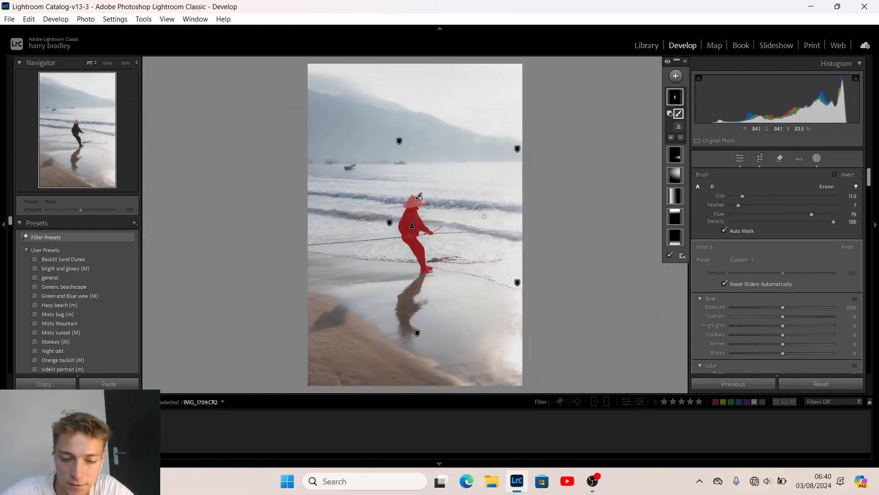
{"action": "key", "text": "o"}
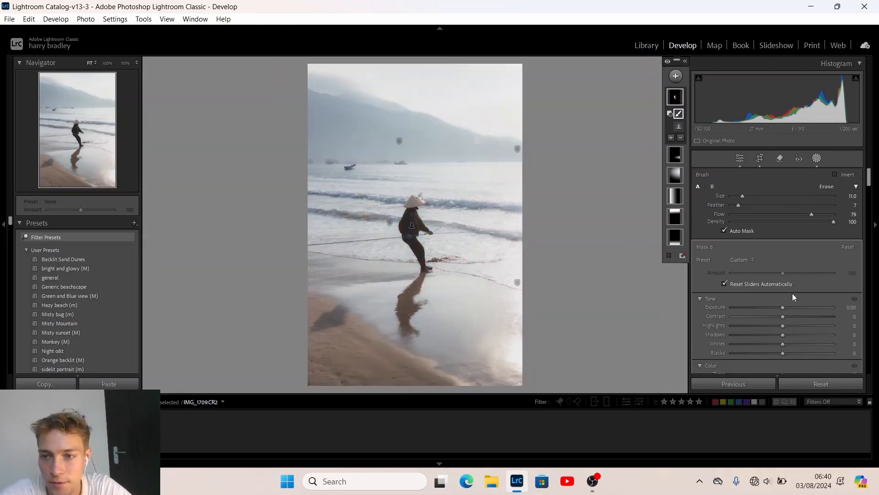
{"action": "left_click", "coordinate": [784, 309]}
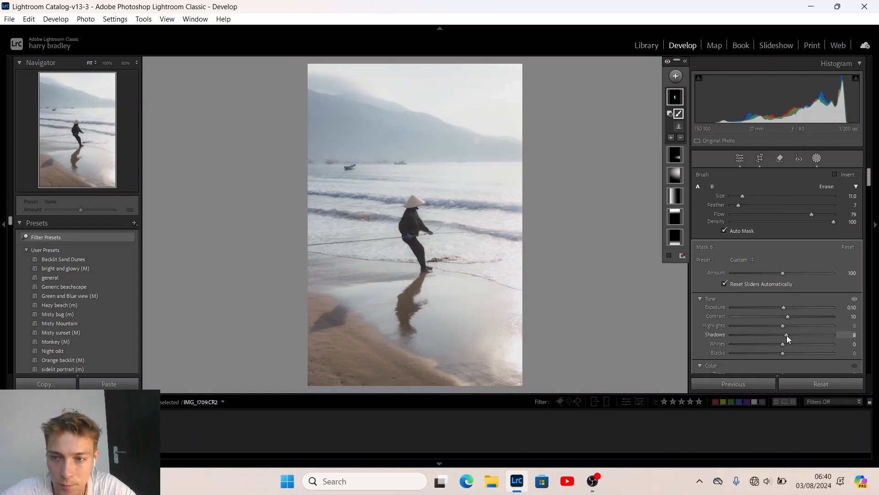
{"action": "left_click_drag", "start_coordinate": [787, 335], "coordinate": [786, 335]}
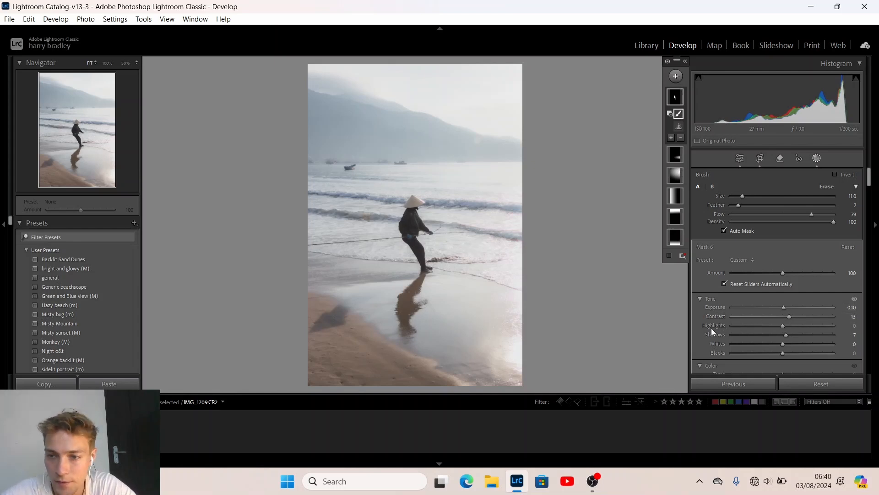
{"action": "scroll", "coordinate": [700, 323], "scroll_direction": "down", "scroll_amount": 10}
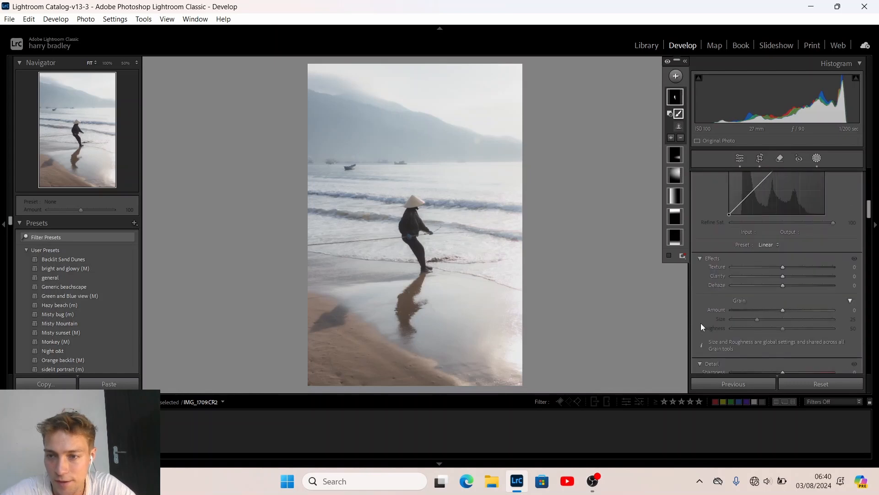
{"action": "left_click", "coordinate": [798, 276]}
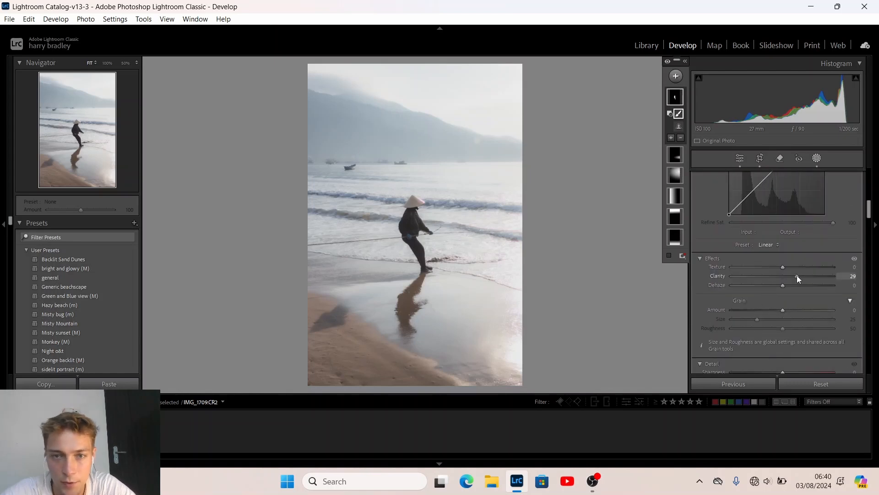
{"action": "left_click_drag", "start_coordinate": [797, 276], "coordinate": [797, 276]}
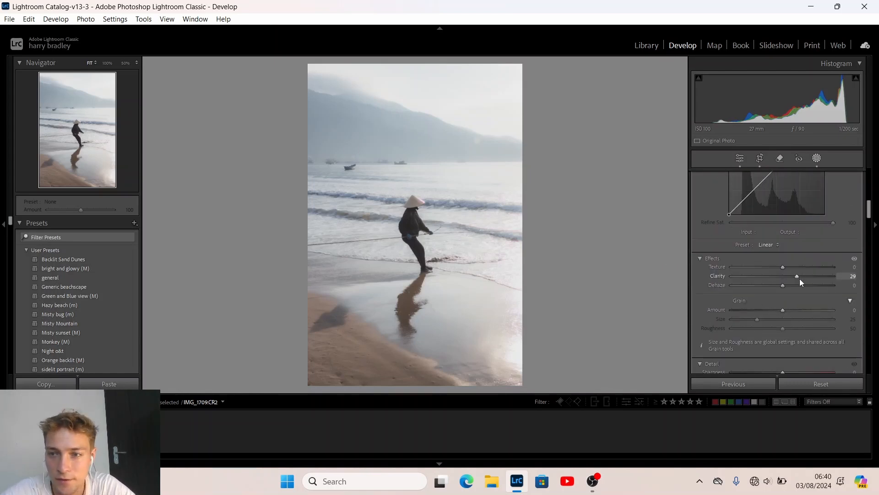
{"action": "left_click_drag", "start_coordinate": [801, 276], "coordinate": [802, 276]}
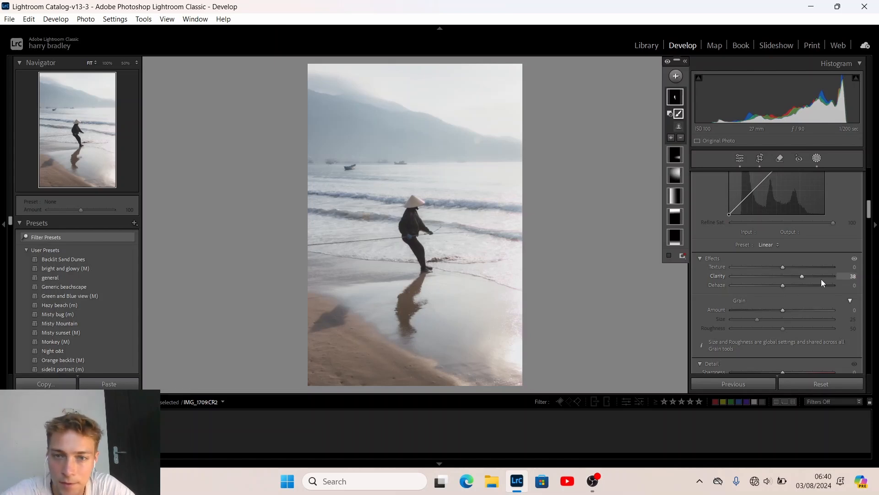
{"action": "left_click_drag", "start_coordinate": [803, 277], "coordinate": [798, 277]}
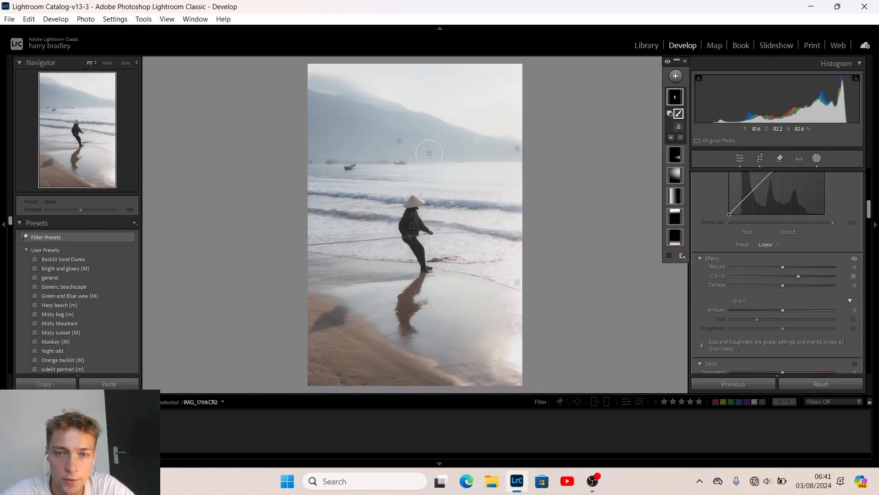
Warm the fisherman mask with Temp set to 5
{"action": "scroll", "coordinate": [730, 243], "scroll_direction": "up", "scroll_amount": 5}
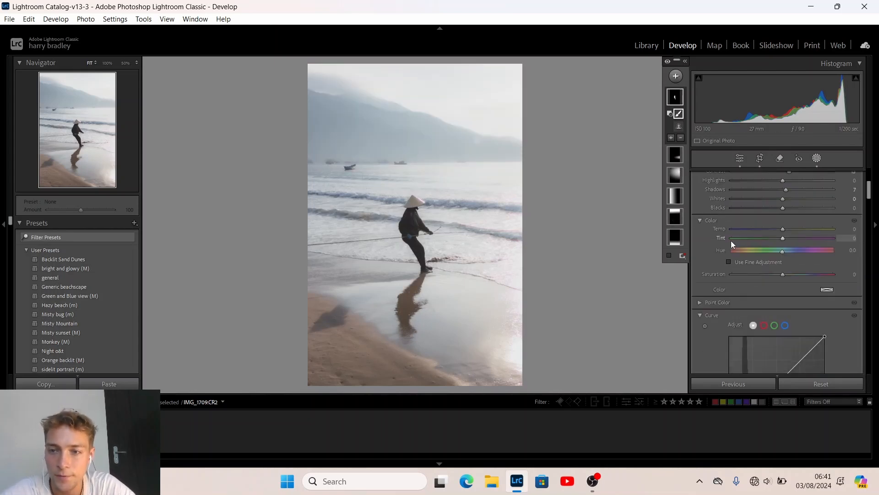
{"action": "scroll", "coordinate": [731, 241], "scroll_direction": "up", "scroll_amount": 3}
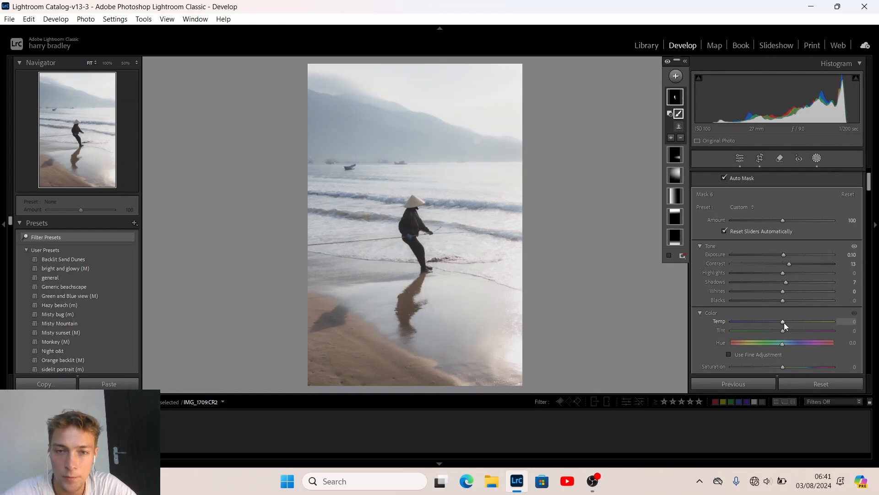
{"action": "left_click", "coordinate": [784, 322]}
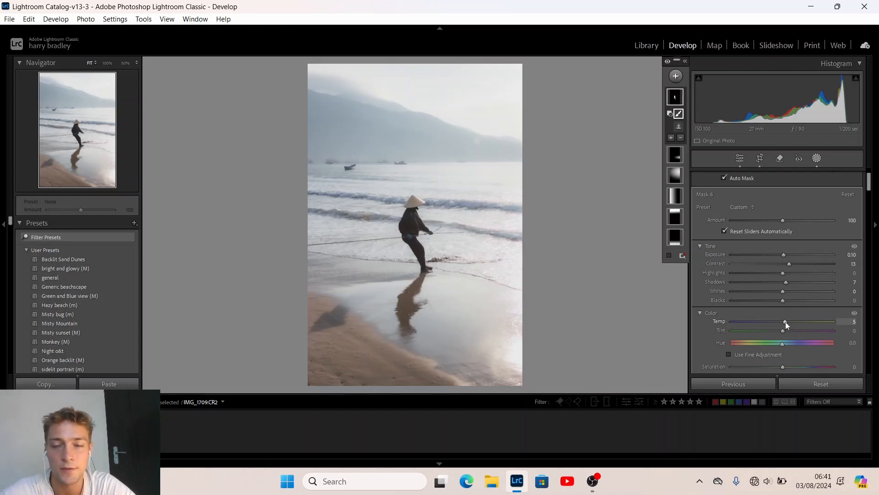
{"action": "left_click_drag", "start_coordinate": [785, 322], "coordinate": [786, 321]}
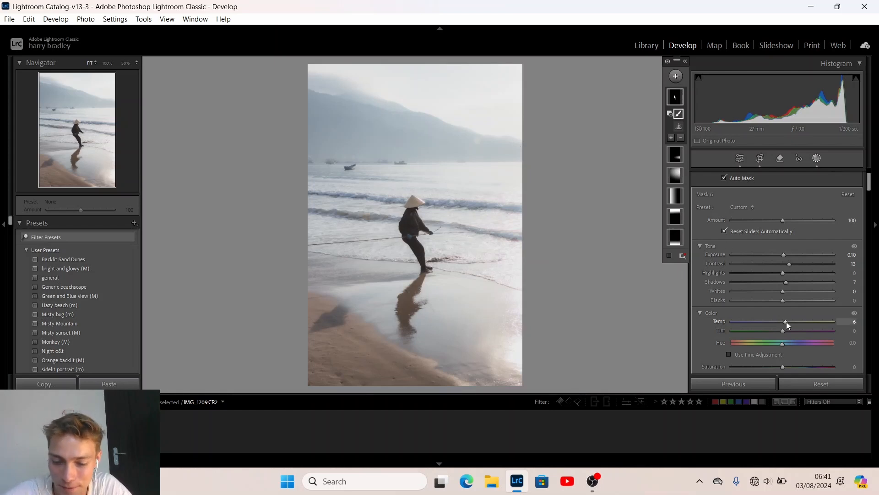
{"action": "left_click_drag", "start_coordinate": [787, 321], "coordinate": [785, 322]}
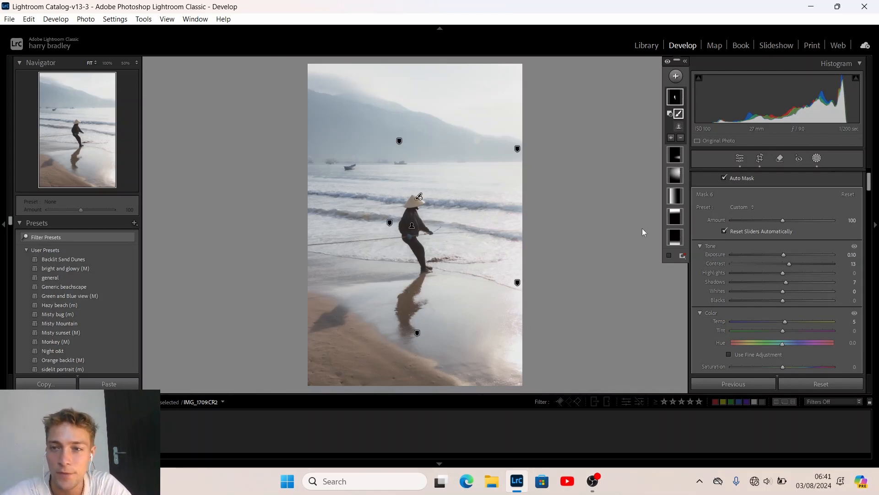
Deselect Mask 6 and start a new brush mask at Exposure −0.20, Contrast 5, Clarity 18
{"action": "left_click", "coordinate": [609, 229]}
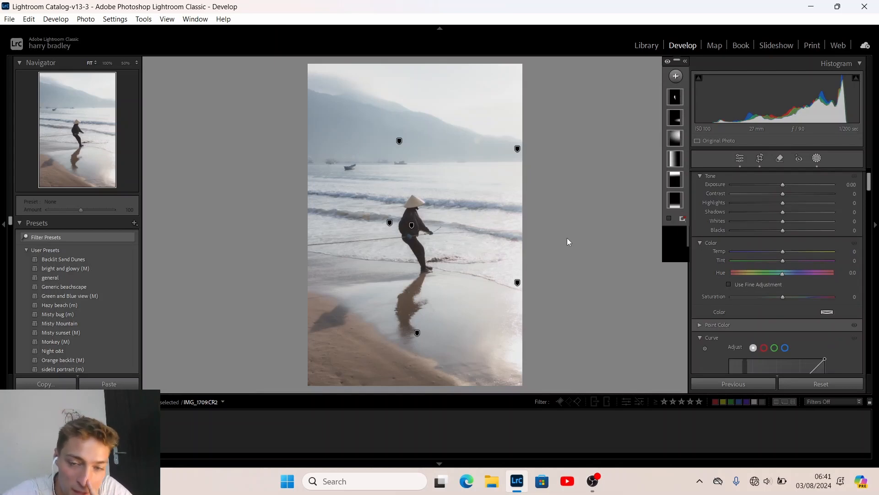
{"action": "key", "text": "k"}
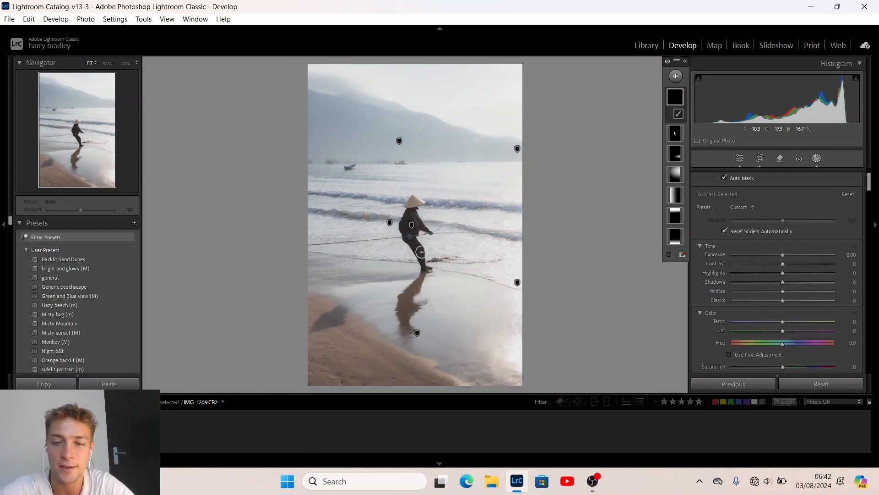
{"action": "scroll", "coordinate": [782, 256], "scroll_direction": "down", "scroll_amount": 2}
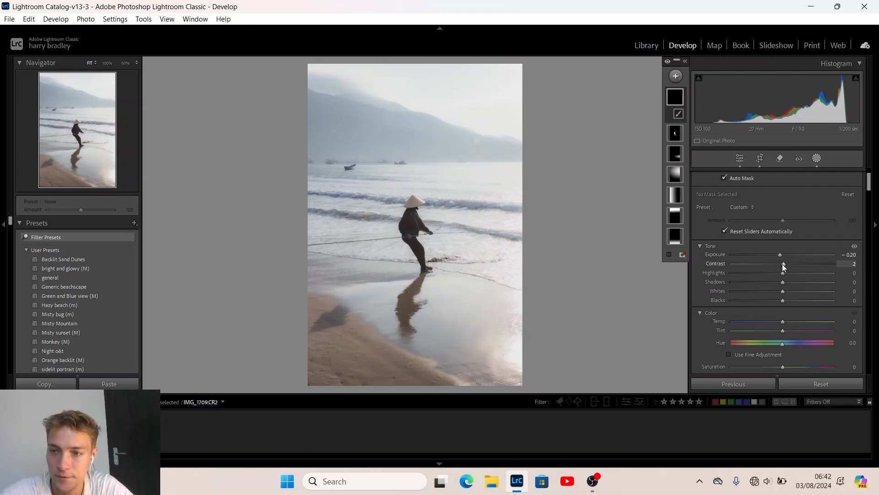
{"action": "scroll", "coordinate": [773, 228], "scroll_direction": "down", "scroll_amount": 5}
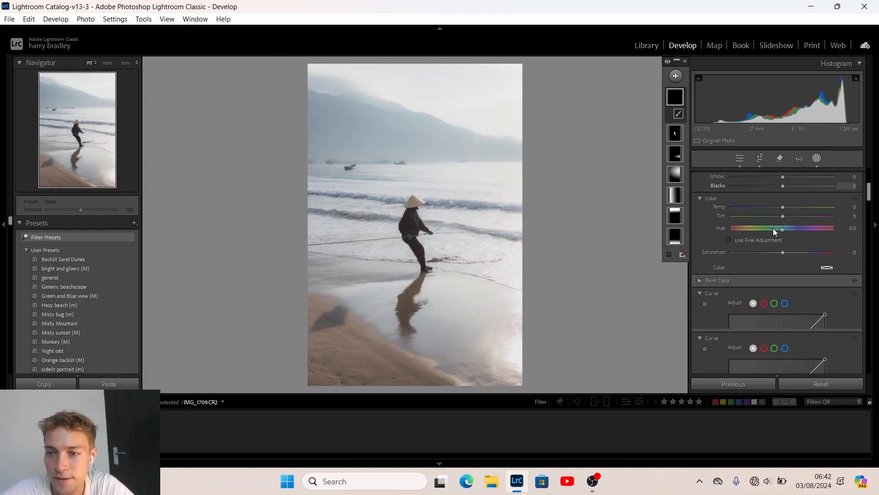
{"action": "scroll", "coordinate": [771, 305], "scroll_direction": "down", "scroll_amount": 5}
{"action": "left_click_drag", "start_coordinate": [782, 296], "coordinate": [791, 297]}
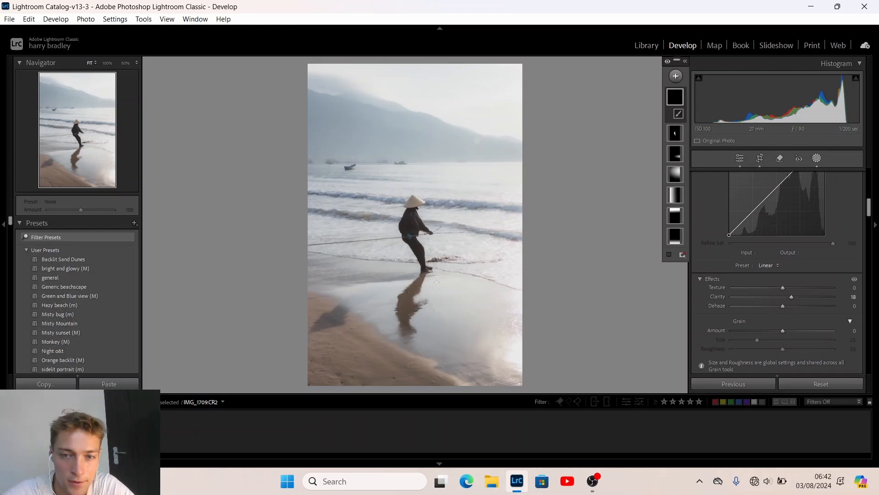
{"action": "scroll", "coordinate": [708, 251], "scroll_direction": "up", "scroll_amount": 10}
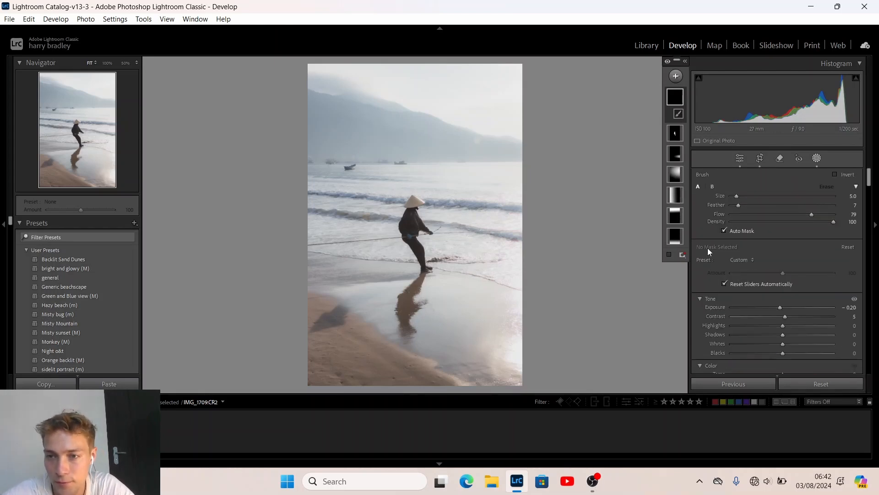
Set the brush to Flow 54 and Feather 48, then paint darkening over the dark sand patch
{"action": "left_click", "coordinate": [787, 213]}
{"action": "left_click", "coordinate": [781, 205]}
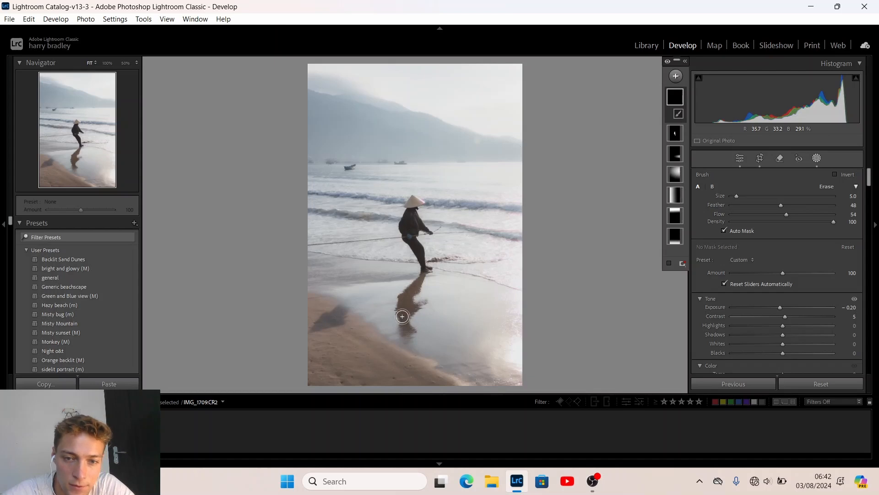
{"action": "left_click", "coordinate": [420, 272]}
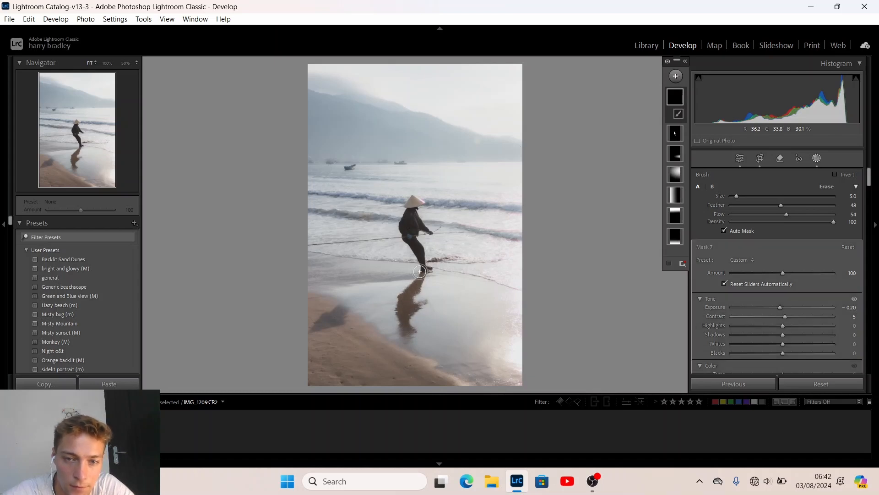
{"action": "mouse_move", "coordinate": [345, 303]}
{"action": "left_mouse_down"}
{"action": "mouse_move", "coordinate": [313, 330]}
{"action": "mouse_move", "coordinate": [397, 279]}
{"action": "left_mouse_up"}
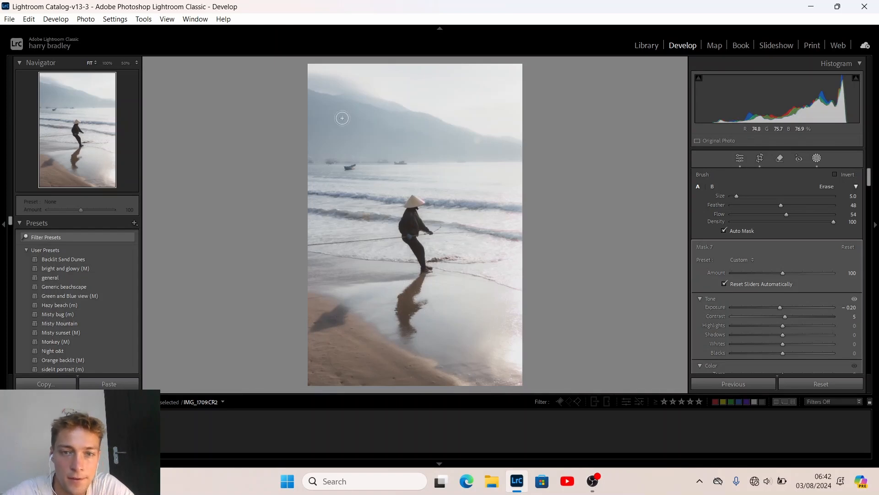
Resize the brush, paint the darkening over the mountain, and finish Mask 7
{"action": "scroll", "coordinate": [342, 118], "scroll_direction": "up", "scroll_amount": 5}
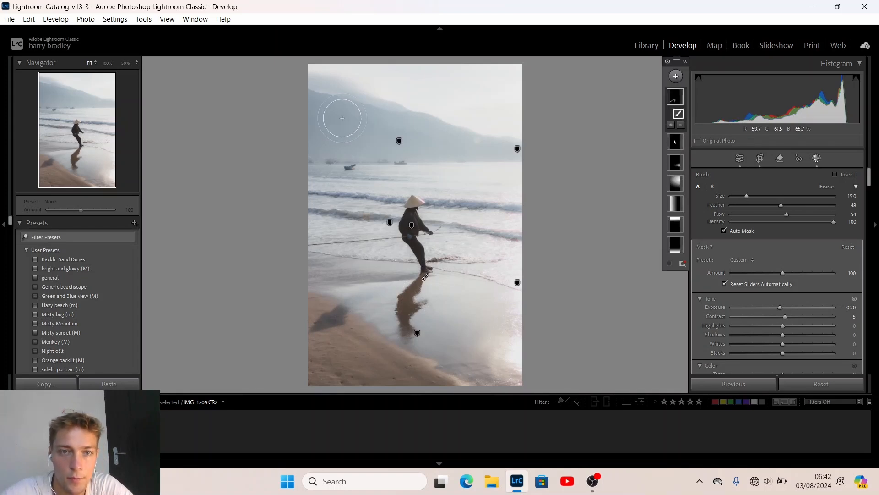
{"action": "scroll", "coordinate": [342, 119], "scroll_direction": "up", "scroll_amount": 1}
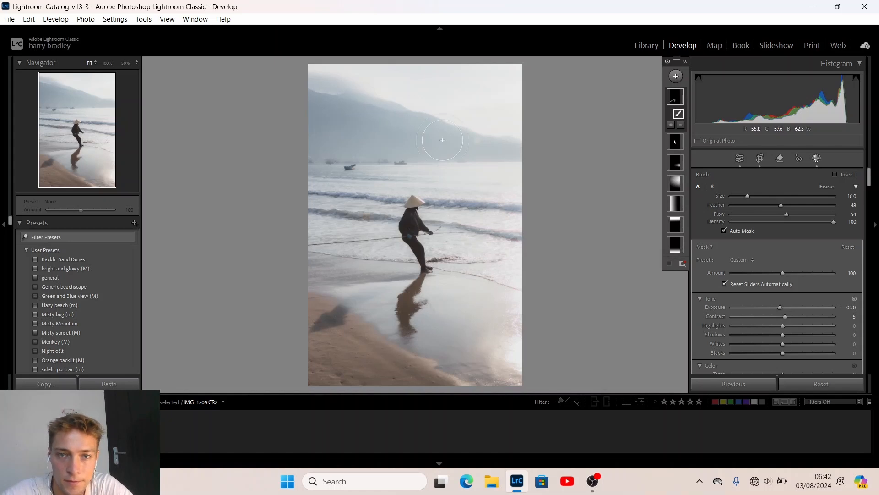
{"action": "scroll", "coordinate": [443, 139], "scroll_direction": "down", "scroll_amount": 4}
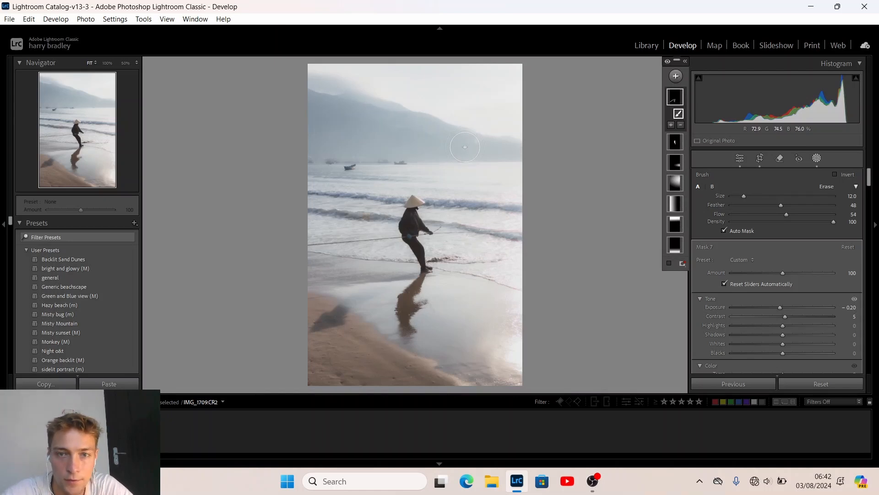
{"action": "scroll", "coordinate": [464, 147], "scroll_direction": "down", "scroll_amount": 3}
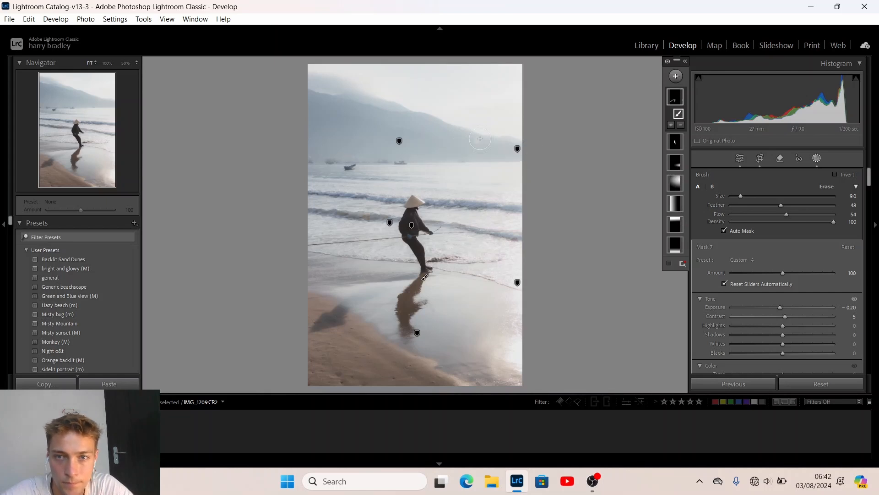
{"action": "mouse_move", "coordinate": [480, 139]}
{"action": "left_mouse_down"}
{"action": "mouse_move", "coordinate": [285, 132]}
{"action": "mouse_move", "coordinate": [426, 139]}
{"action": "mouse_move", "coordinate": [448, 150]}
{"action": "mouse_move", "coordinate": [316, 155]}
{"action": "left_mouse_up"}
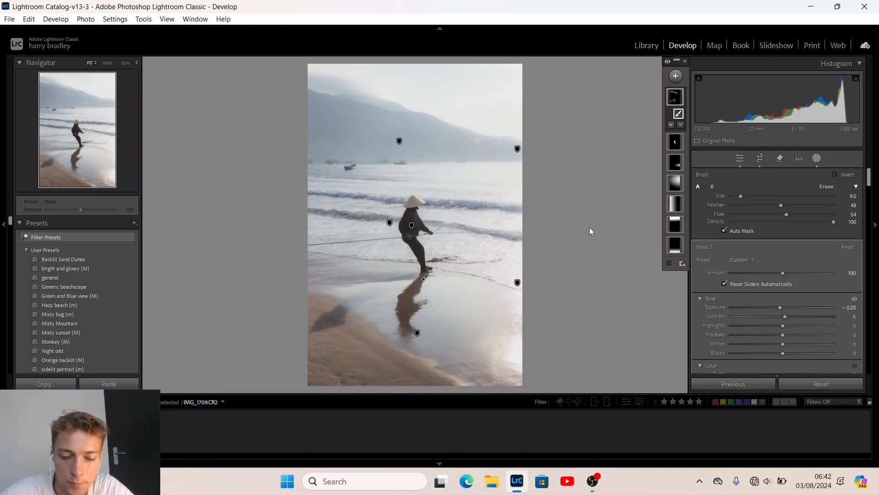
{"action": "key", "text": "Escape"}
Draw a linear gradient rising from the beach foreground at Exposure −0.31 and Whites 27
{"action": "key", "text": "m"}
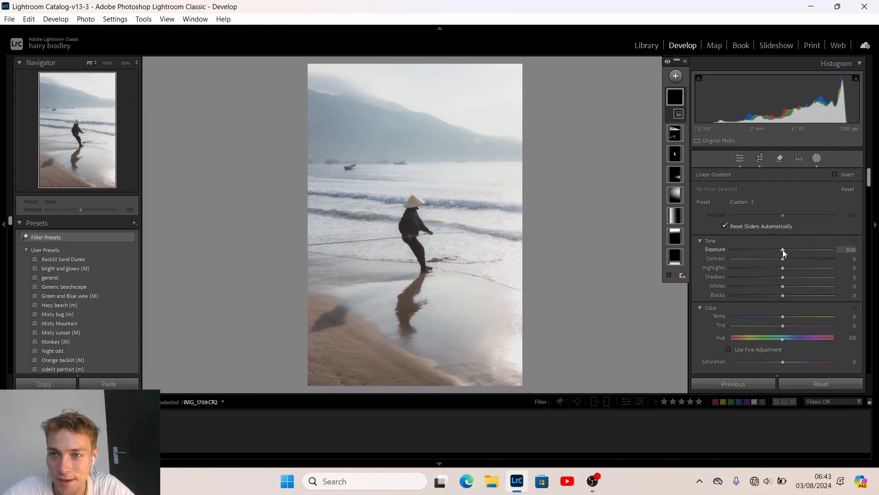
{"action": "mouse_move", "coordinate": [782, 249]}
{"action": "left_mouse_down"}
{"action": "mouse_move", "coordinate": [771, 250]}
{"action": "mouse_move", "coordinate": [779, 250]}
{"action": "left_mouse_up"}
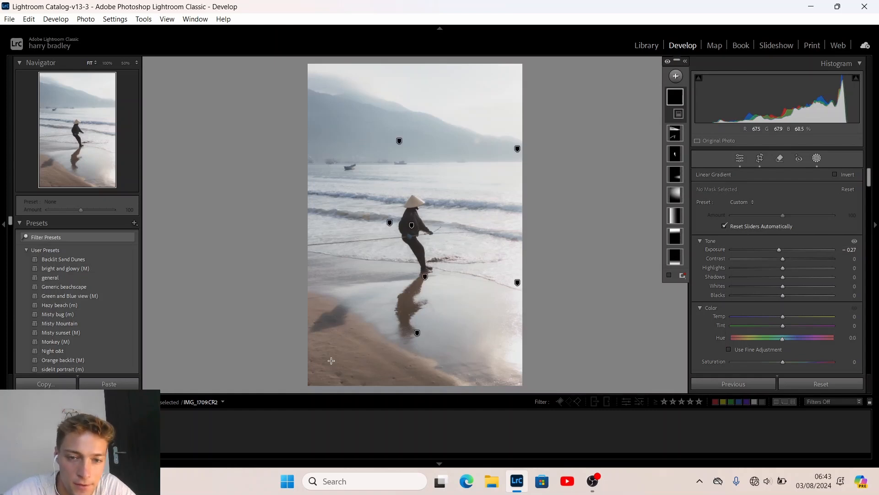
{"action": "mouse_move", "coordinate": [331, 369]}
{"action": "left_mouse_down"}
{"action": "mouse_move", "coordinate": [394, 265]}
{"action": "mouse_move", "coordinate": [362, 246]}
{"action": "left_mouse_up"}
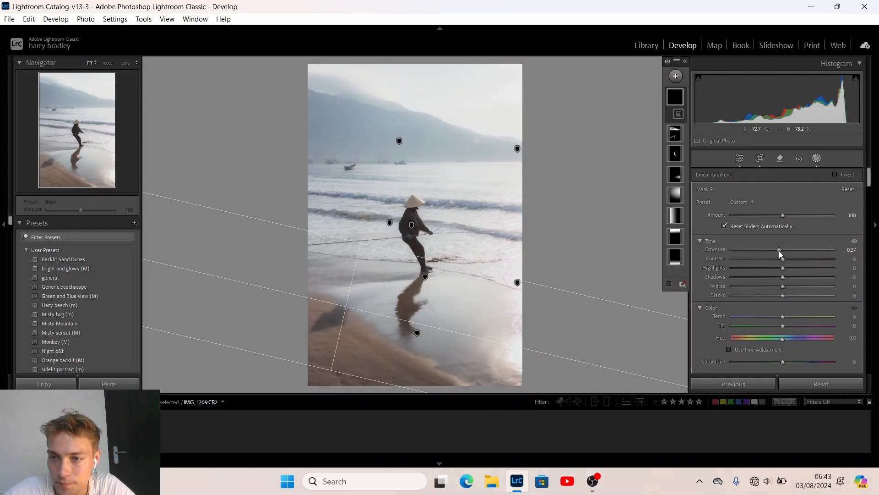
{"action": "left_click_drag", "start_coordinate": [779, 249], "coordinate": [776, 250]}
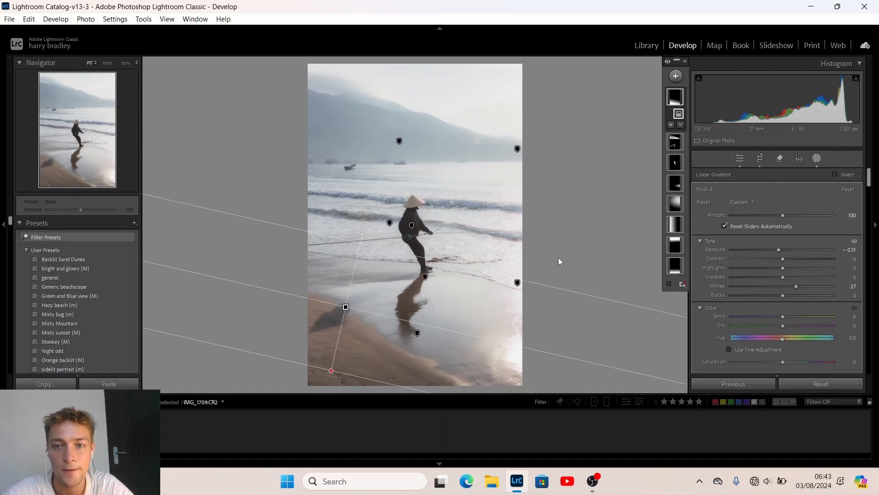
{"action": "key", "text": "k"}
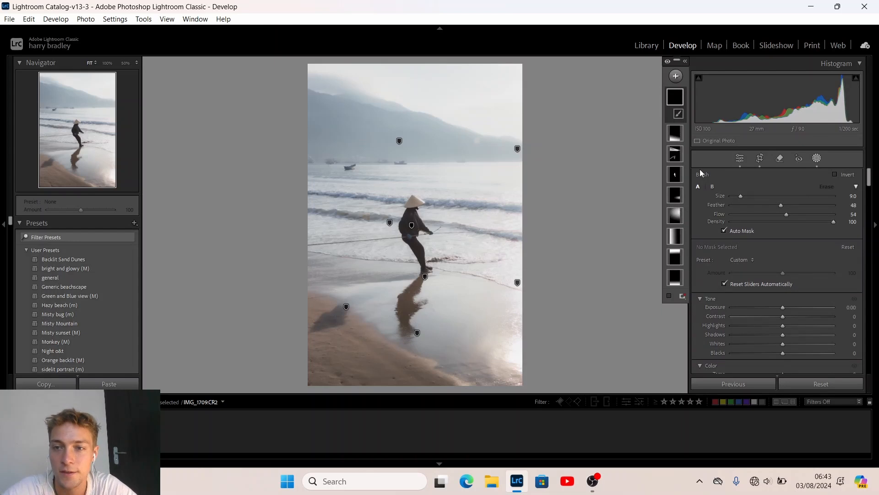
Set the brush to Exposure +0.20, Contrast 3 and Clarity 21
{"action": "left_click", "coordinate": [785, 307]}
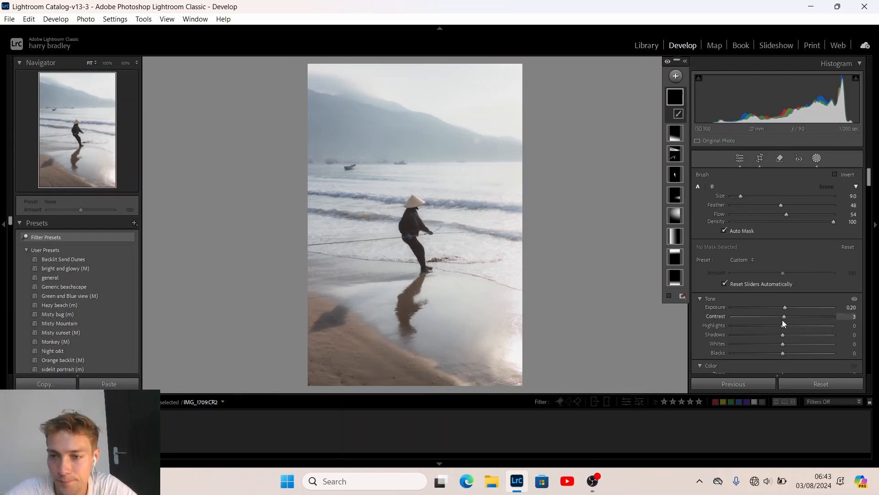
{"action": "scroll", "coordinate": [706, 334], "scroll_direction": "down", "scroll_amount": 5}
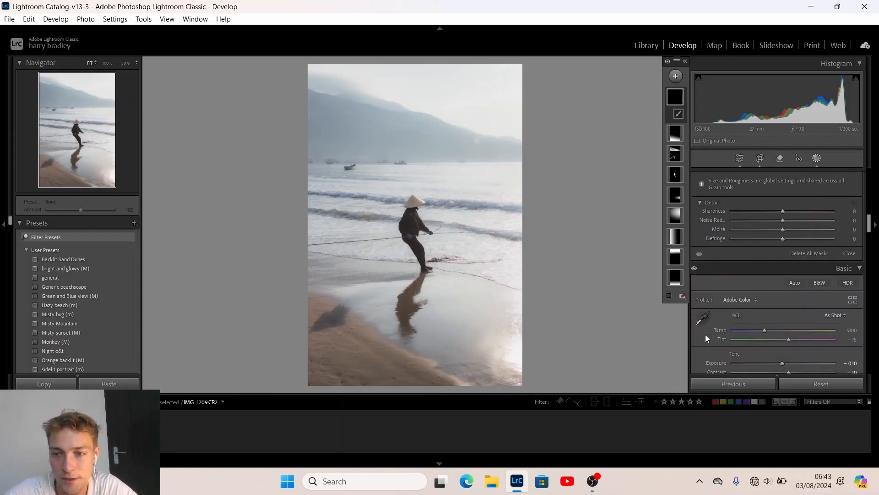
{"action": "scroll", "coordinate": [705, 334], "scroll_direction": "down", "scroll_amount": 5}
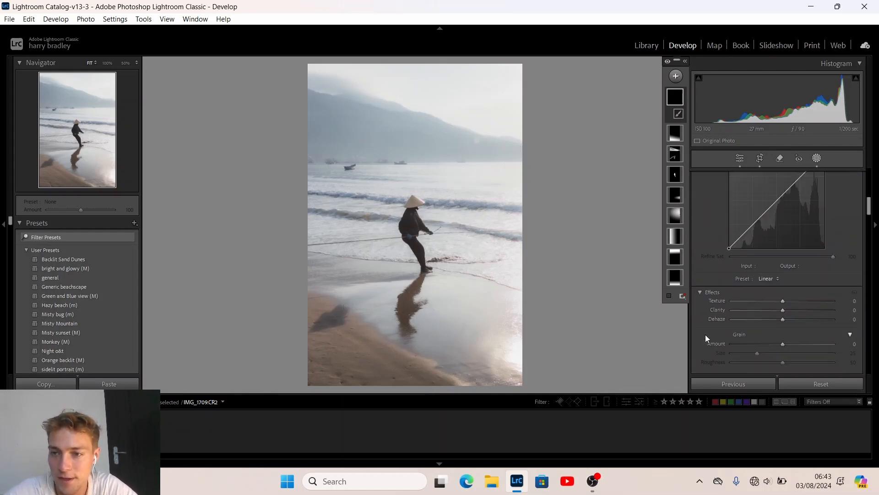
{"action": "left_click", "coordinate": [793, 310]}
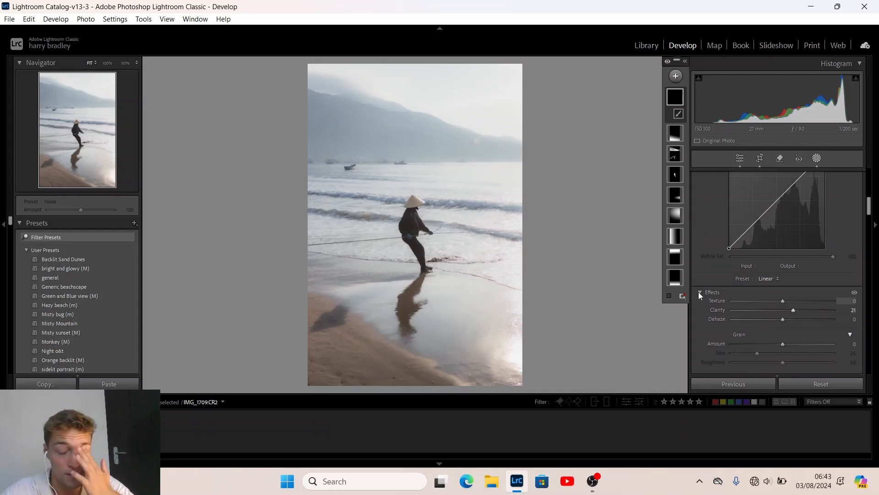
Paint the brightening brush mask along the right edge of the photo
{"action": "left_click", "coordinate": [523, 174]}
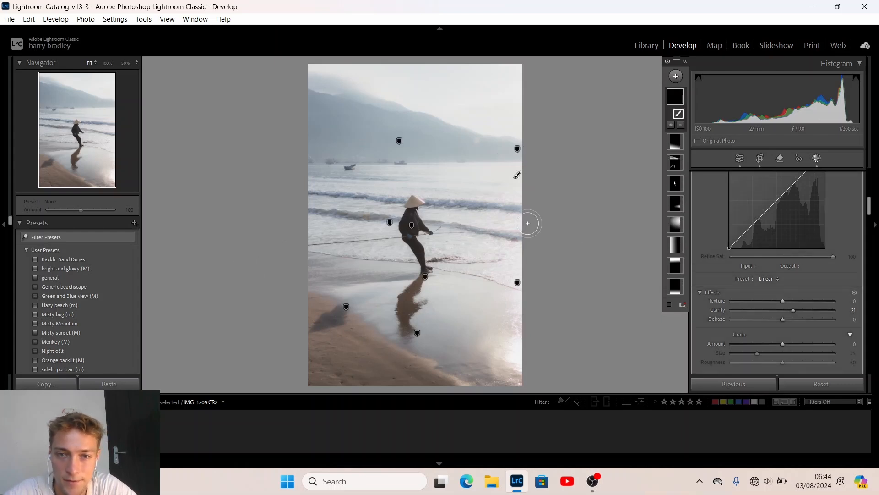
{"action": "left_click", "coordinate": [311, 265], "text": "shift"}
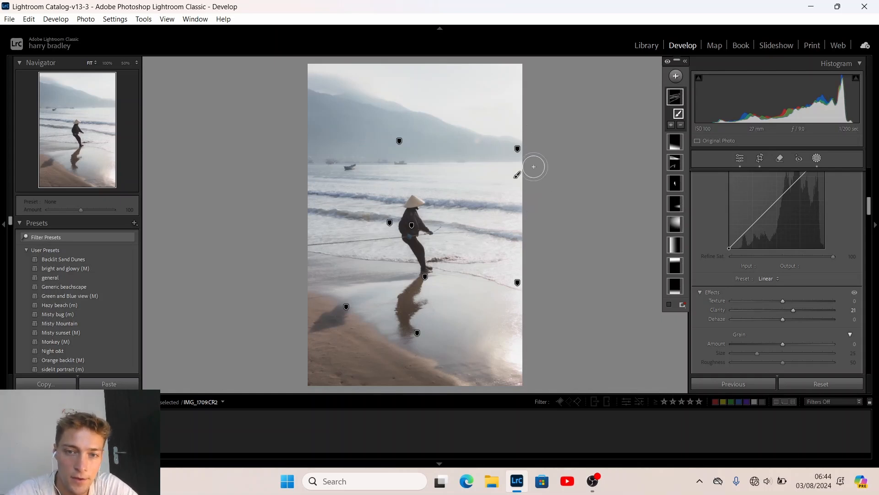
{"action": "left_click_drag", "start_coordinate": [403, 214], "coordinate": [390, 223]}
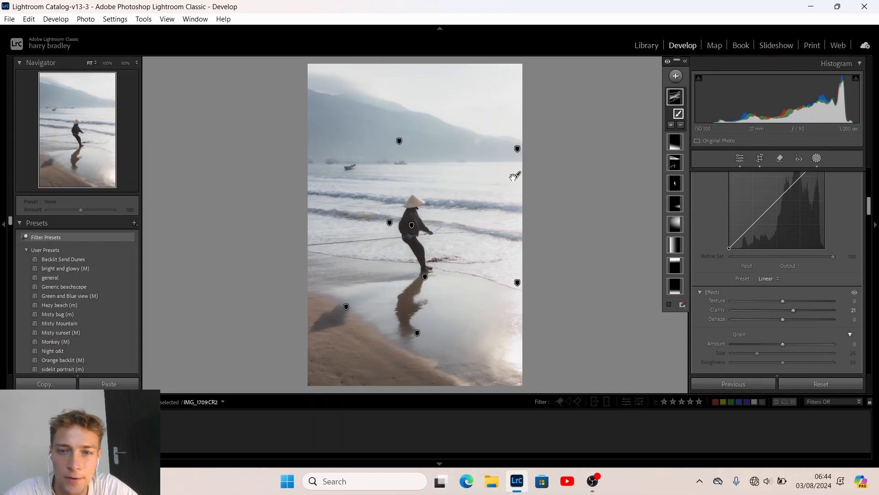
Leave masking and raise the global Contrast from +15 to +25 in the Basic panel
{"action": "left_click", "coordinate": [744, 157]}
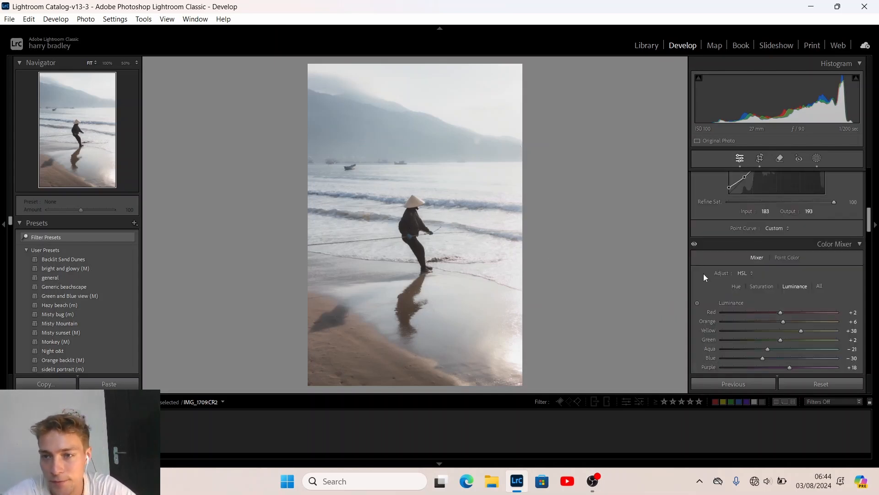
{"action": "scroll", "coordinate": [703, 273], "scroll_direction": "up", "scroll_amount": 10}
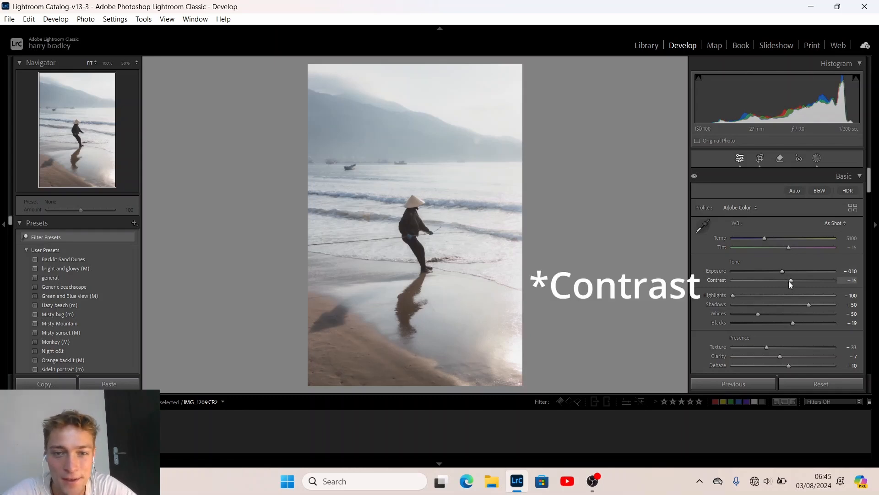
{"action": "scroll", "coordinate": [788, 282], "scroll_direction": "up", "scroll_amount": 2}
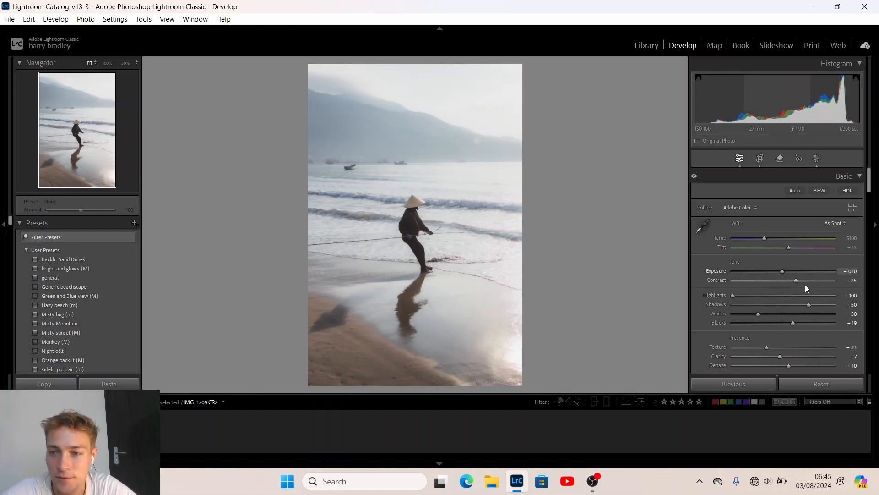
{"action": "scroll", "coordinate": [705, 328], "scroll_direction": "down", "scroll_amount": 3}
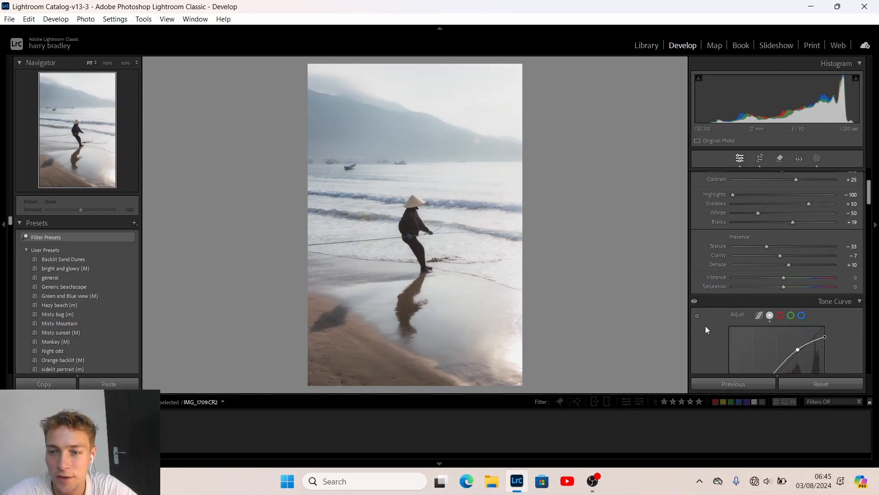
{"action": "scroll", "coordinate": [696, 282], "scroll_direction": "down", "scroll_amount": 8}
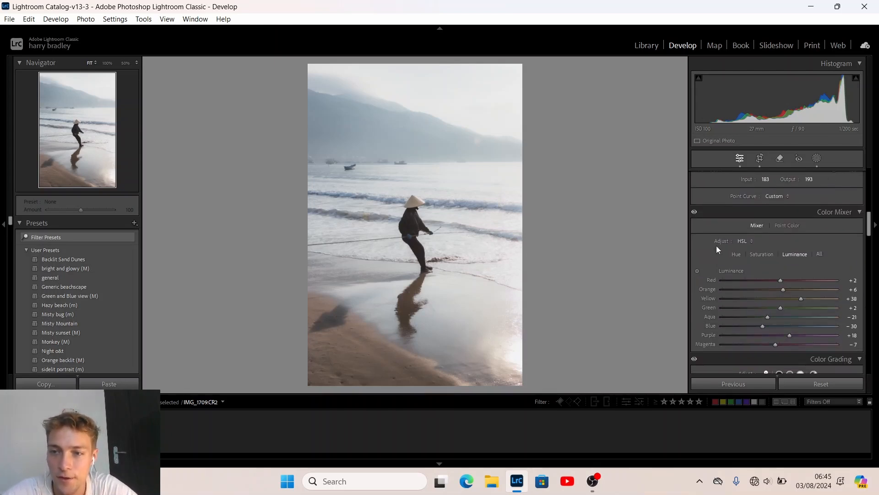
{"action": "scroll", "coordinate": [716, 246], "scroll_direction": "up", "scroll_amount": 5}
Switch the tone curve to Parametric and set Highlights −20, Lights +4, Darks −5, Shadows +19
{"action": "left_click", "coordinate": [759, 259]}
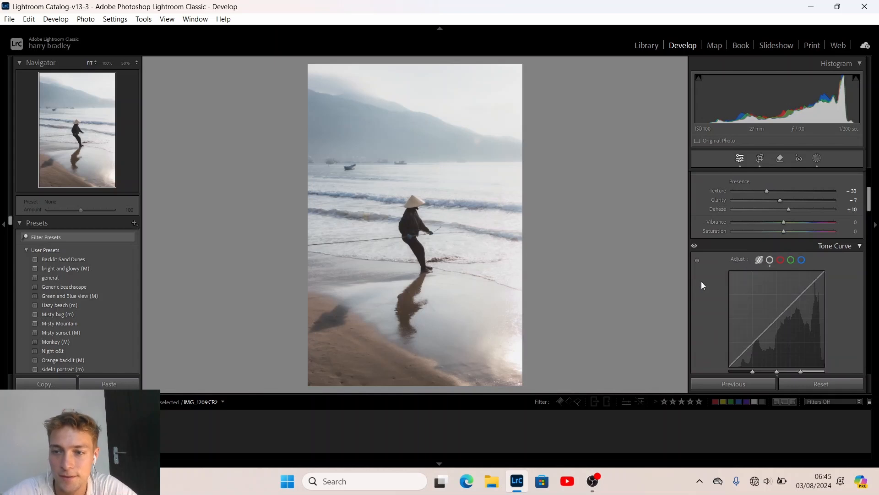
{"action": "scroll", "coordinate": [702, 284], "scroll_direction": "down", "scroll_amount": 3}
{"action": "left_click_drag", "start_coordinate": [781, 287], "coordinate": [785, 285]}
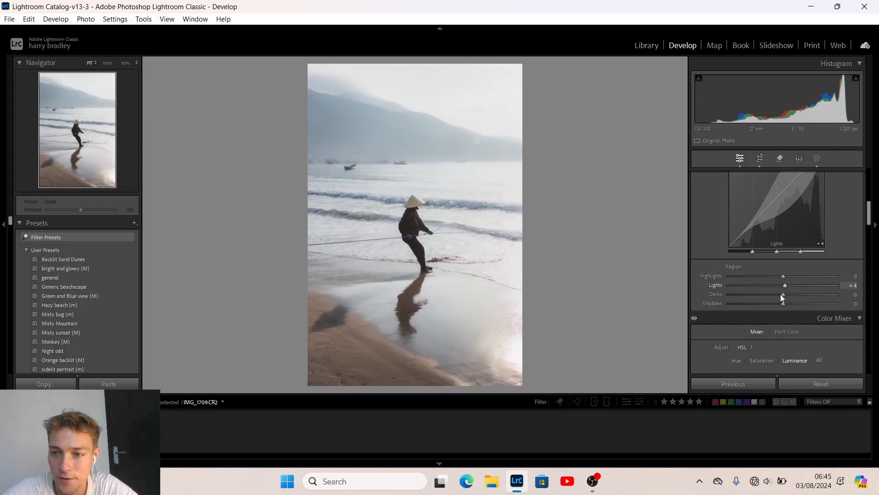
{"action": "left_click_drag", "start_coordinate": [783, 294], "coordinate": [781, 296]}
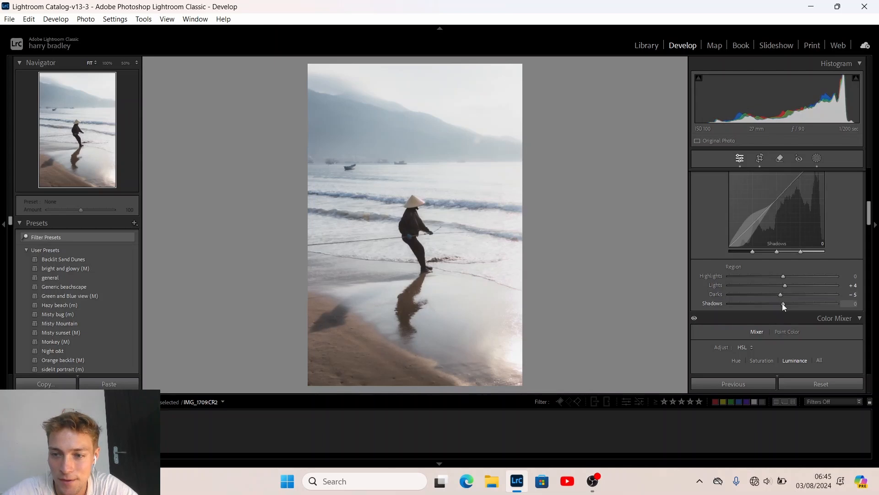
{"action": "left_click_drag", "start_coordinate": [782, 303], "coordinate": [792, 303]}
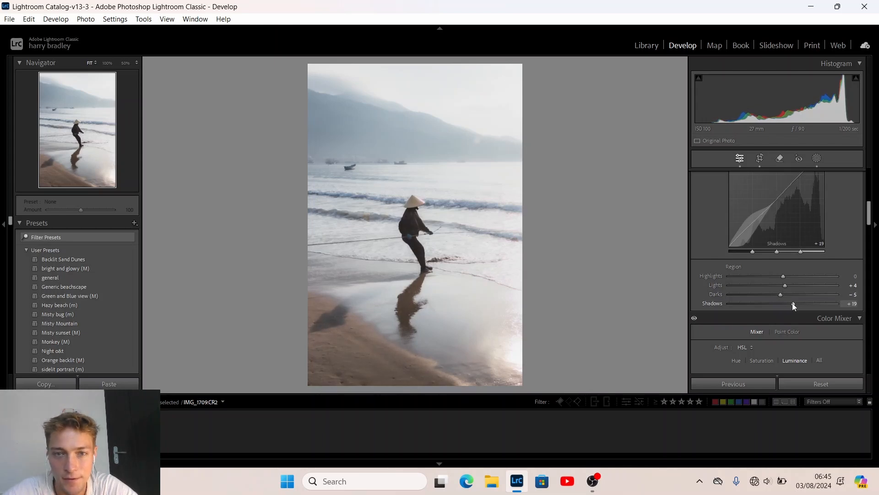
{"action": "mouse_move", "coordinate": [783, 276]}
{"action": "left_mouse_down"}
{"action": "mouse_move", "coordinate": [794, 273]}
{"action": "mouse_move", "coordinate": [757, 277]}
{"action": "mouse_move", "coordinate": [789, 273]}
{"action": "mouse_move", "coordinate": [765, 278]}
{"action": "left_mouse_up"}
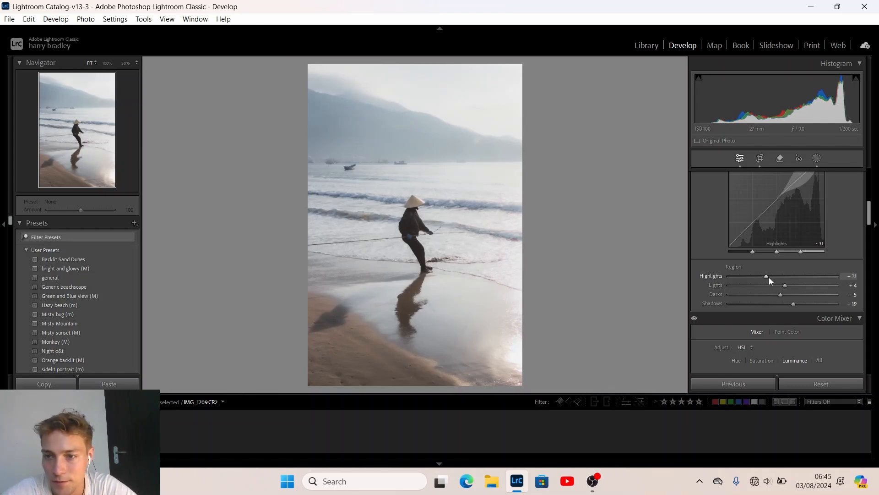
{"action": "left_click_drag", "start_coordinate": [768, 277], "coordinate": [773, 277]}
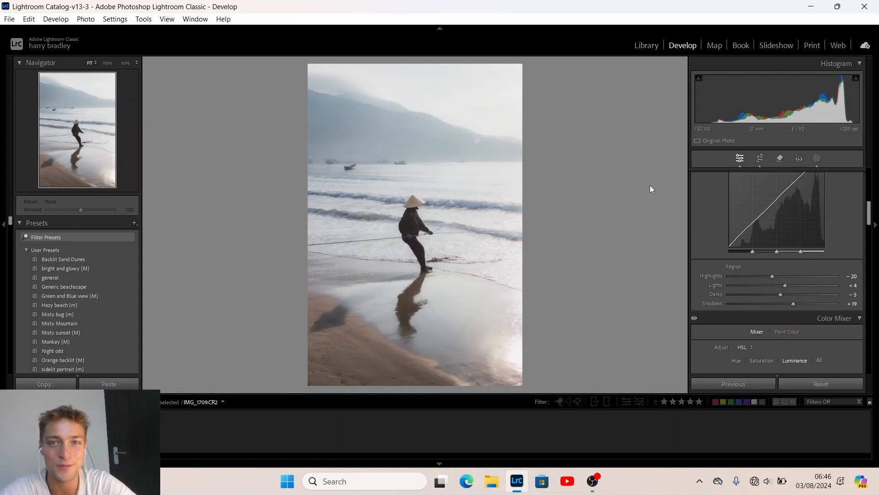
Toggle Before/After with the backslash key to compare against the original, ending on the edit
{"action": "key", "text": "backslash"}
{"action": "key", "text": "backslash"}
{"action": "key", "text": "backslash"}
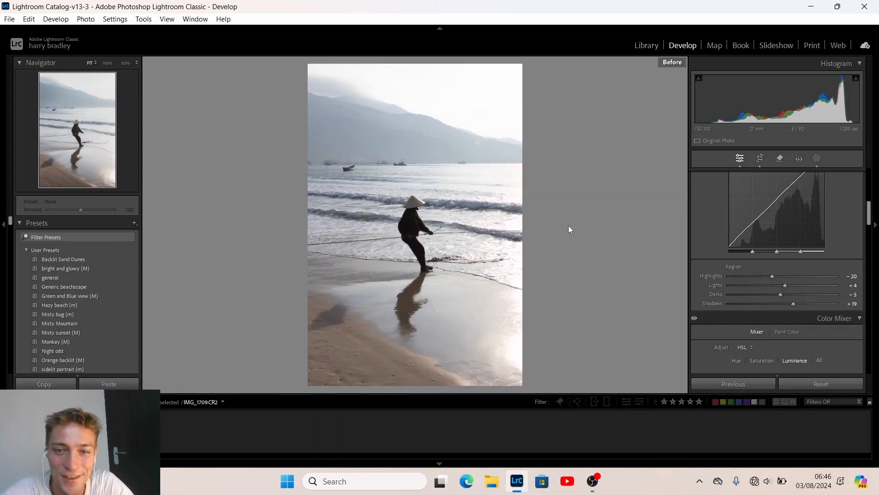
{"action": "key", "text": "backslash"}
{"action": "key", "text": "backslash"}
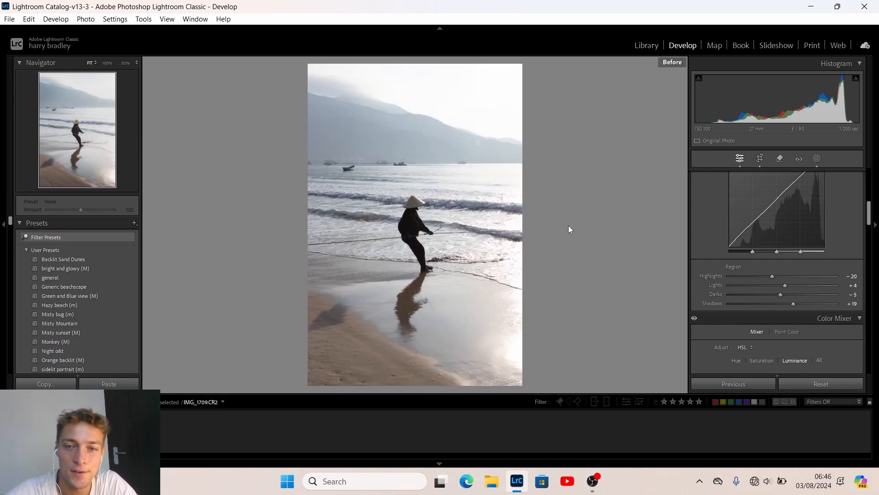
{"action": "key", "text": "backslash"}
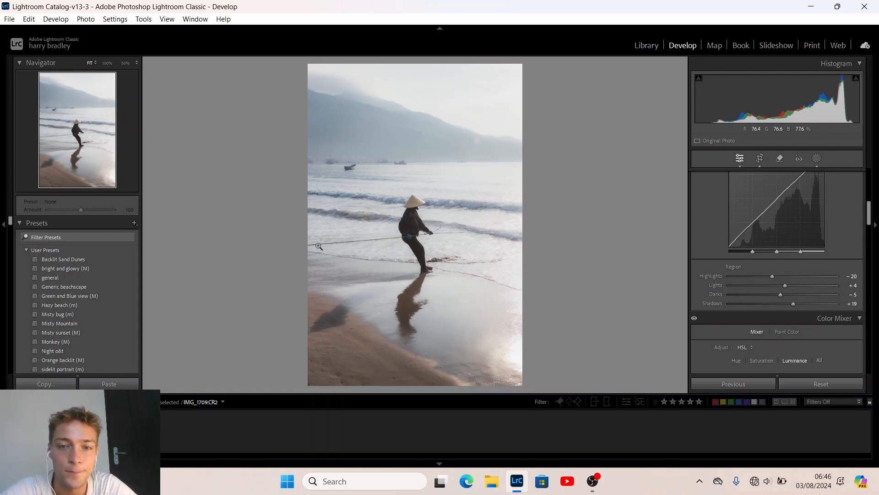
Refine Mask 9 with brush strokes along the breaking wave and bring up the photo's Edit In menu
{"action": "left_click", "coordinate": [818, 159]}
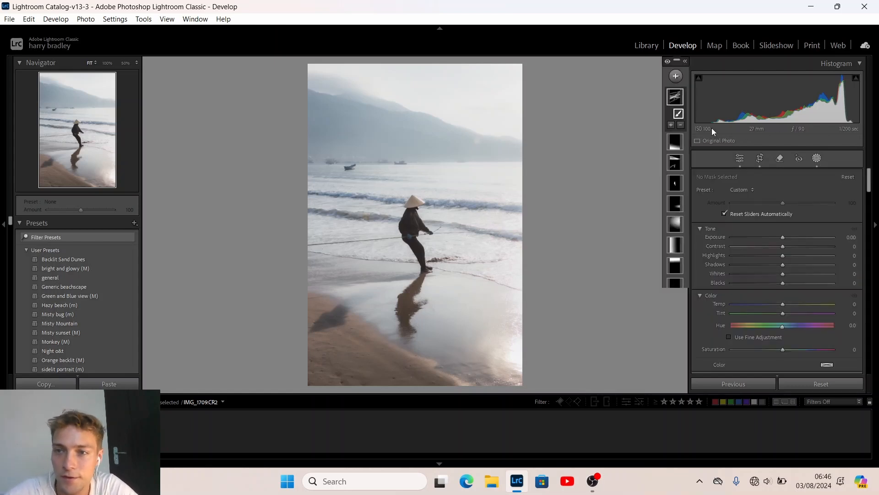
{"action": "left_click", "coordinate": [681, 98]}
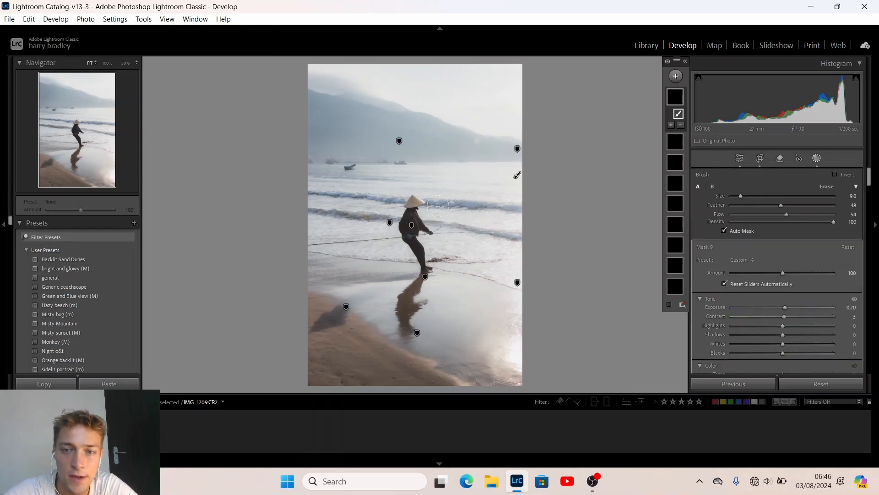
{"action": "scroll", "coordinate": [480, 209], "scroll_direction": "down", "scroll_amount": 7}
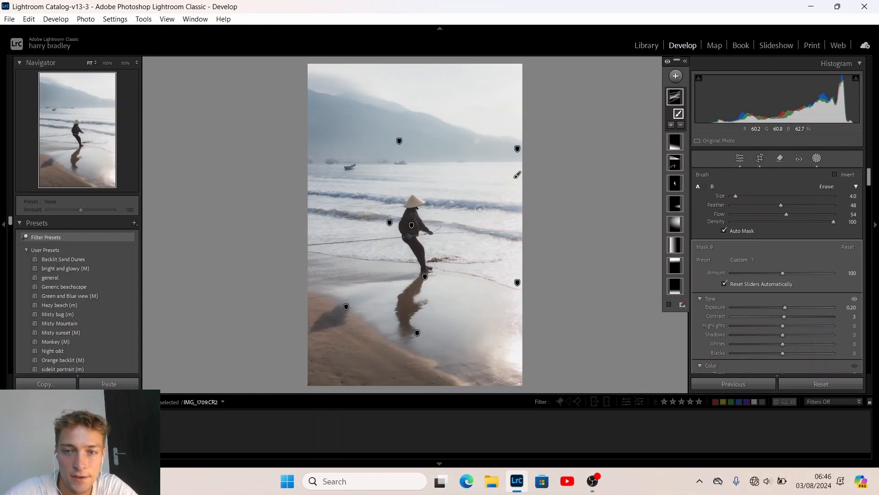
{"action": "scroll", "coordinate": [450, 201], "scroll_direction": "up", "scroll_amount": 2}
{"action": "left_click_drag", "start_coordinate": [451, 201], "coordinate": [527, 212]}
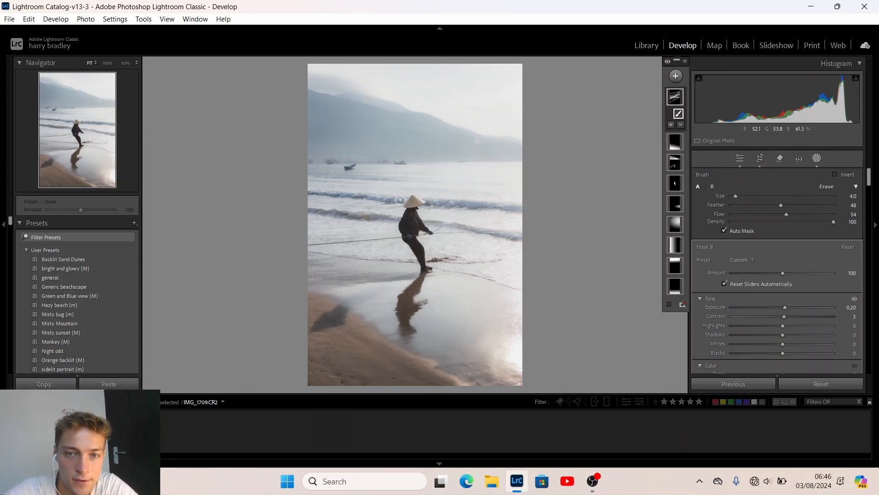
{"action": "left_click_drag", "start_coordinate": [401, 200], "coordinate": [318, 191]}
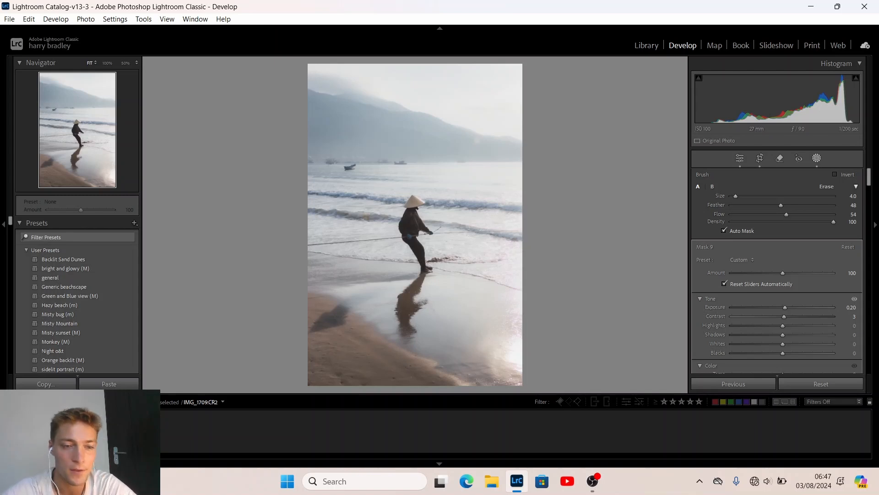
{"action": "right_click", "coordinate": [26, 432]}
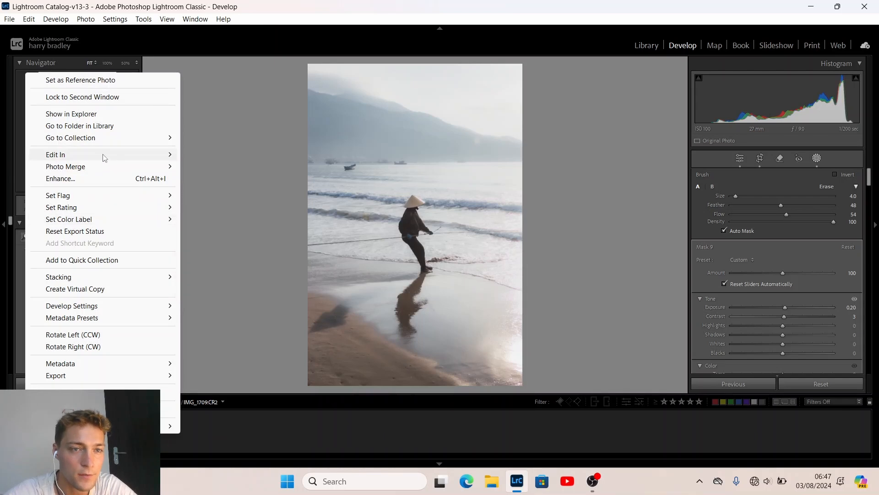
Send the photo to Adobe Photoshop 2023 and zoom to 33.3% on the legs and reflection
{"action": "mouse_move", "coordinate": [121, 154]}
{"action": "left_click", "coordinate": [224, 156]}
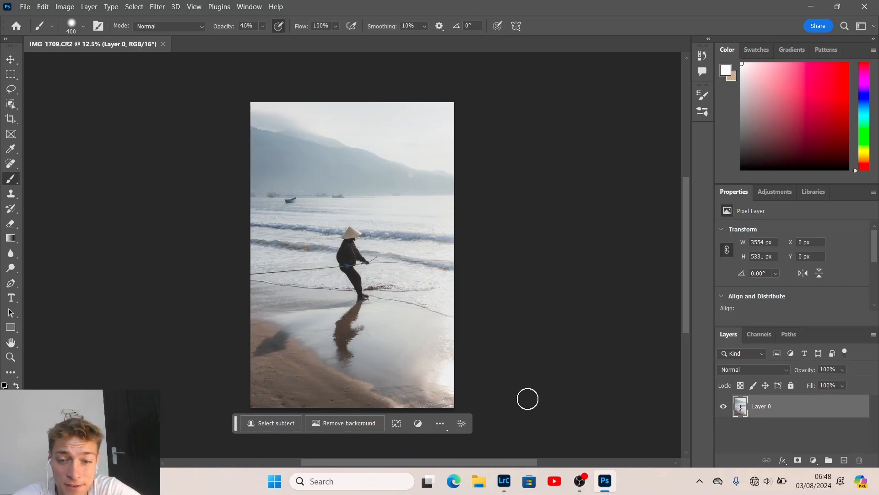
{"action": "key", "text": "z"}
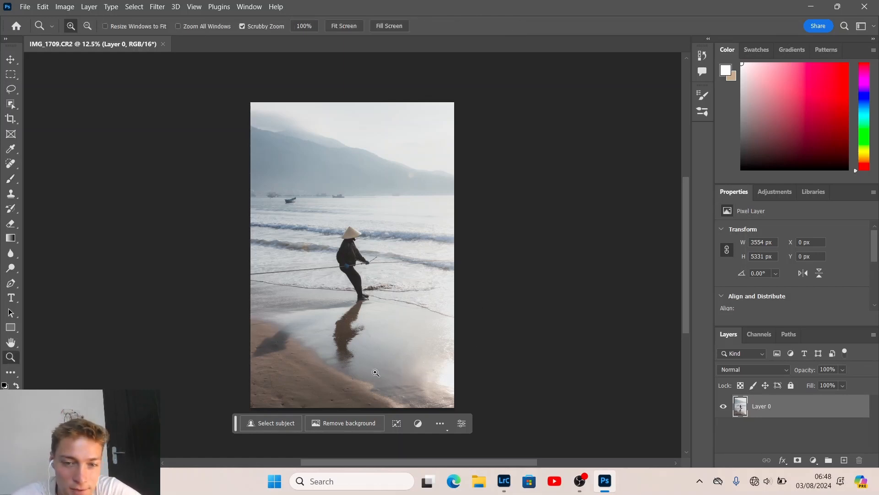
{"action": "left_click", "coordinate": [359, 370]}
{"action": "left_click", "coordinate": [355, 368]}
{"action": "key", "text": "h"}
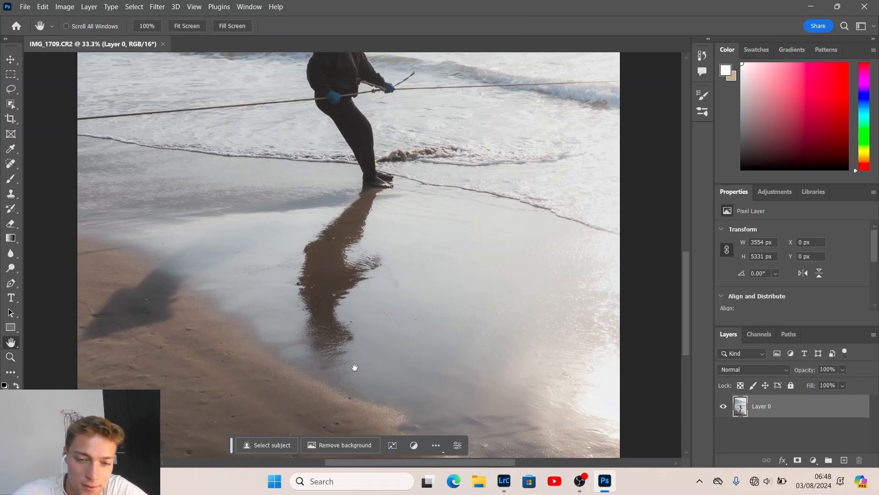
{"action": "left_click_drag", "start_coordinate": [353, 365], "coordinate": [374, 315]}
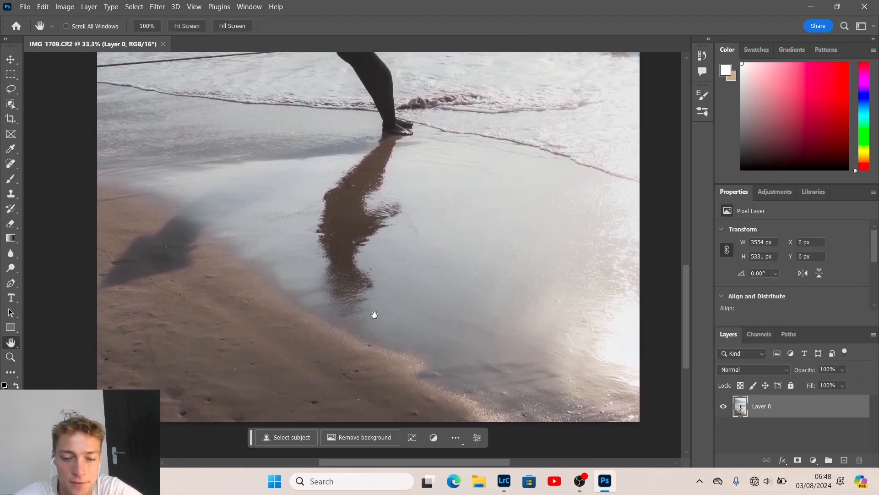
Duplicate the photo layer as Layer 0 copy and pan over the boats, hat and reflection
{"action": "key", "text": "ctrl+j"}
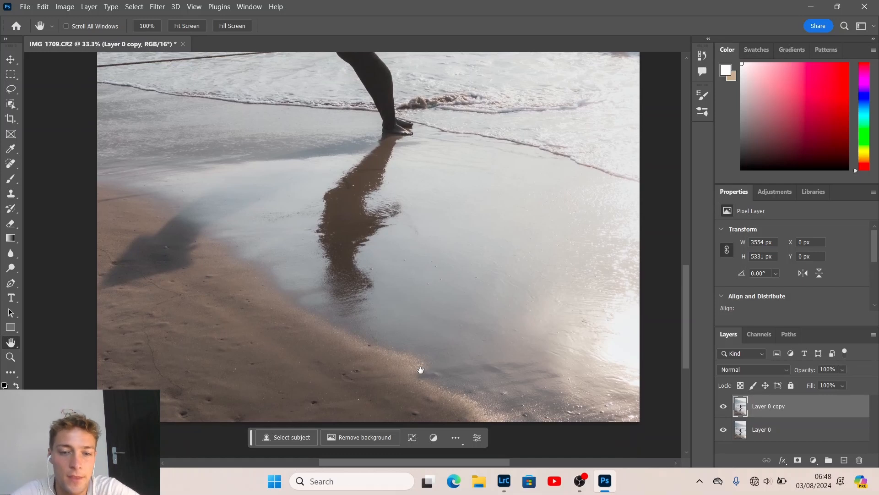
{"action": "left_click", "coordinate": [383, 247]}
{"action": "left_click_drag", "start_coordinate": [383, 246], "coordinate": [401, 264]}
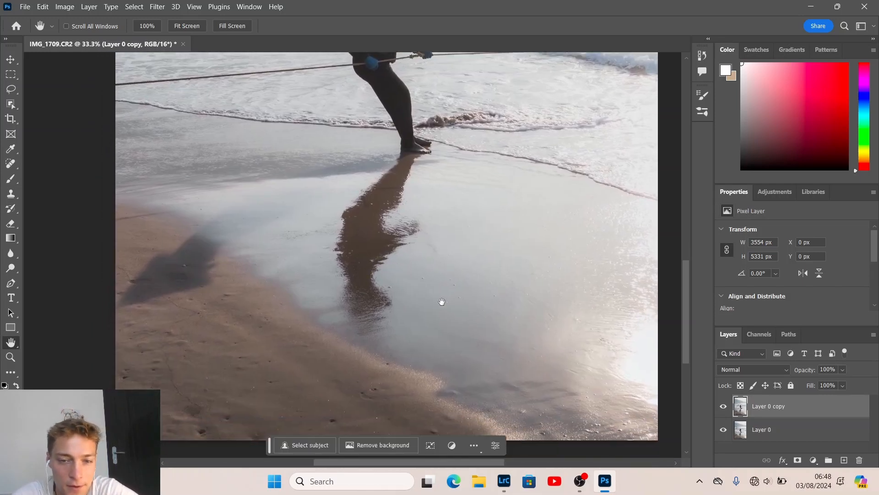
{"action": "left_click_drag", "start_coordinate": [445, 281], "coordinate": [444, 306]}
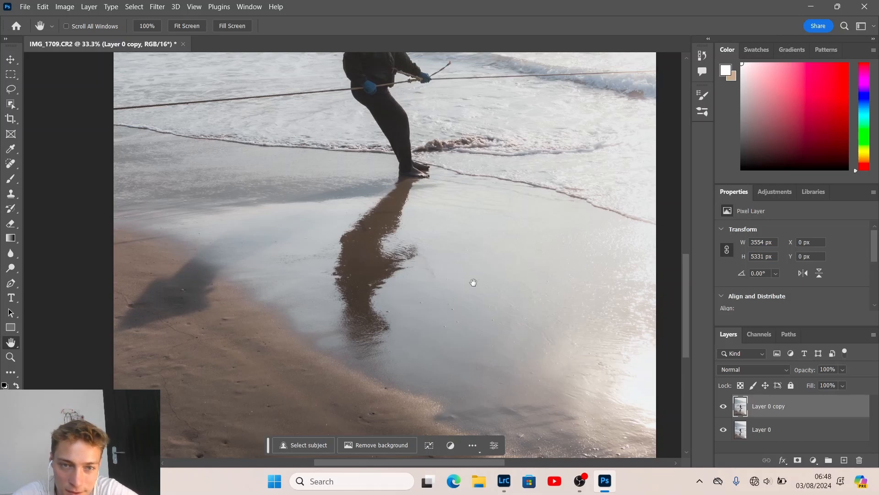
{"action": "left_click_drag", "start_coordinate": [471, 281], "coordinate": [449, 422]}
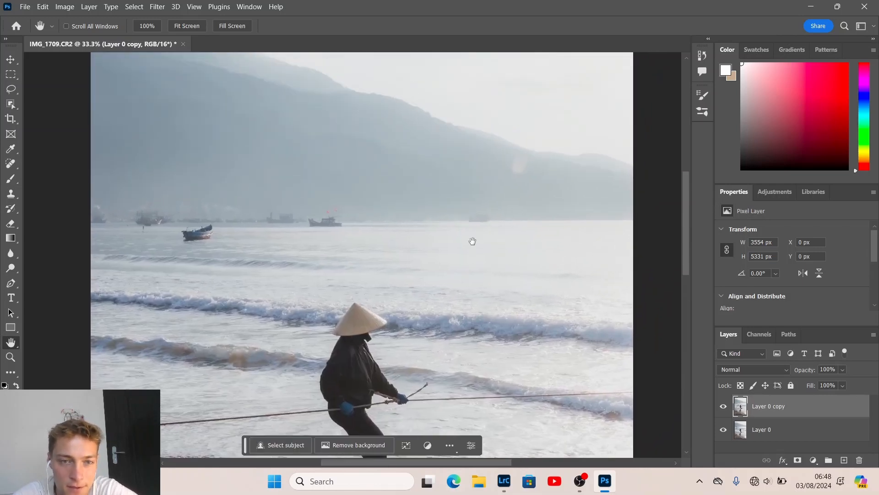
{"action": "left_click_drag", "start_coordinate": [471, 241], "coordinate": [464, 155]}
{"action": "left_click_drag", "start_coordinate": [463, 356], "coordinate": [452, 257]}
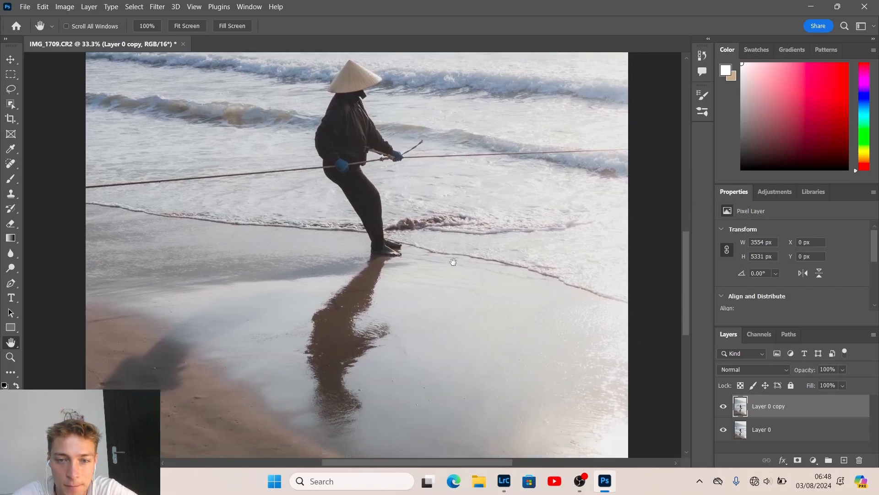
{"action": "scroll", "coordinate": [460, 180], "scroll_direction": "down", "scroll_amount": 1}
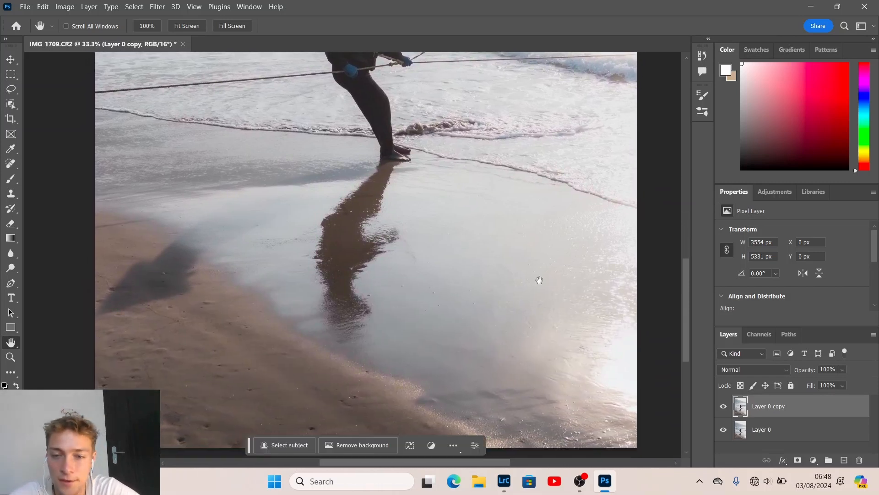
Select the Spot Healing Brush and enlarge it to size 175
{"action": "key", "text": "j"}
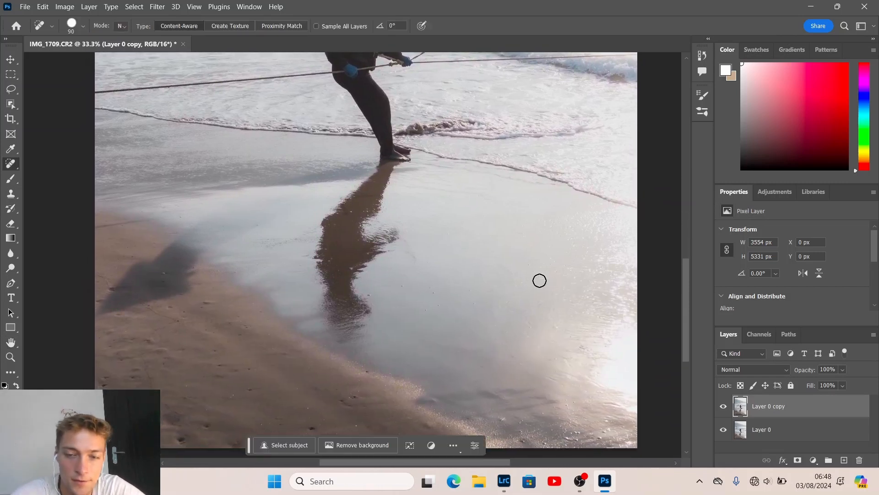
{"action": "right_click", "coordinate": [11, 168]}
{"action": "left_click", "coordinate": [61, 167]}
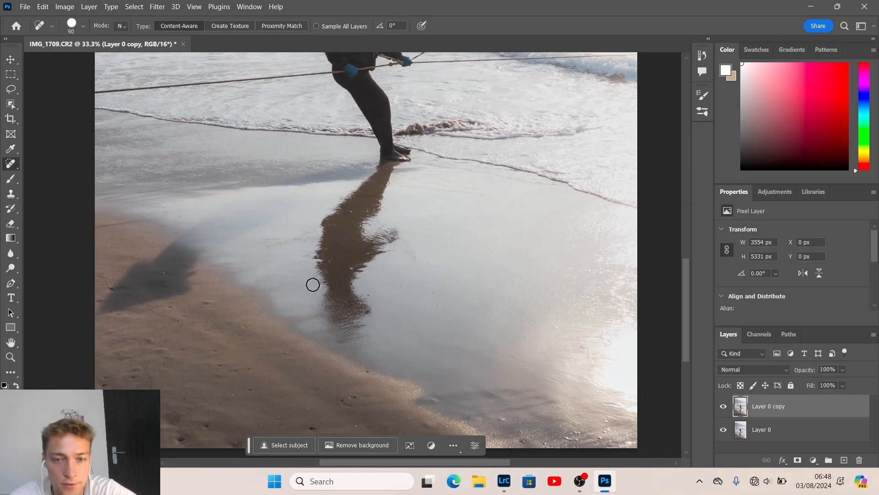
{"action": "key", "text": "bracketright"}
{"action": "key", "text": "bracketright"}
{"action": "key", "text": "bracketright"}
{"action": "key", "text": "bracketright"}
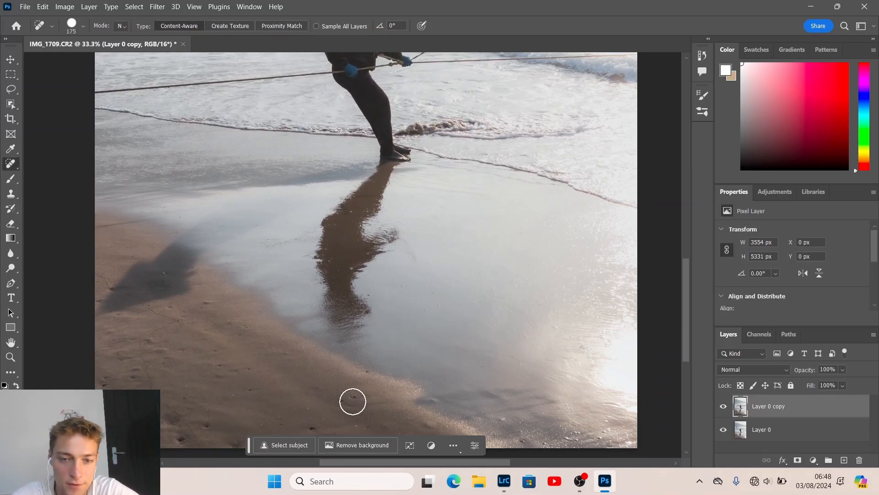
Heal the dark specks along the wet shore and the bottom right of the frame
{"action": "left_click", "coordinate": [350, 401]}
{"action": "left_click", "coordinate": [440, 398]}
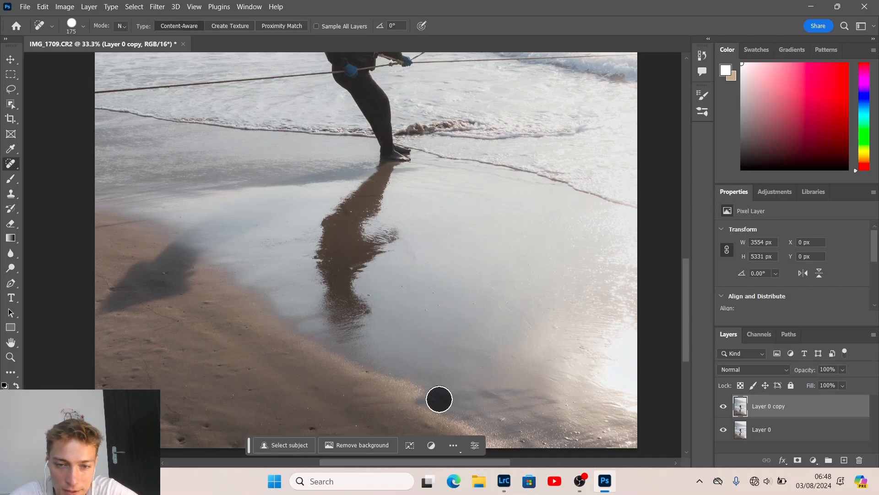
{"action": "left_click", "coordinate": [499, 412]}
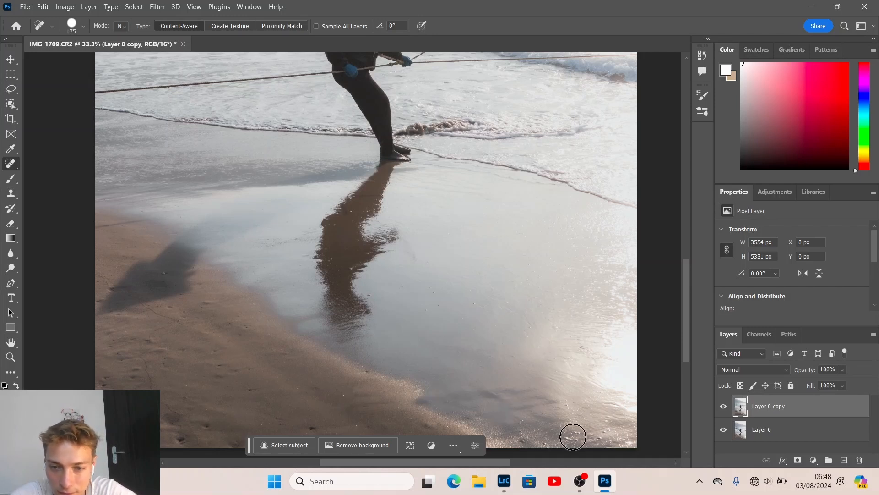
{"action": "left_click", "coordinate": [571, 434]}
{"action": "left_click", "coordinate": [601, 437]}
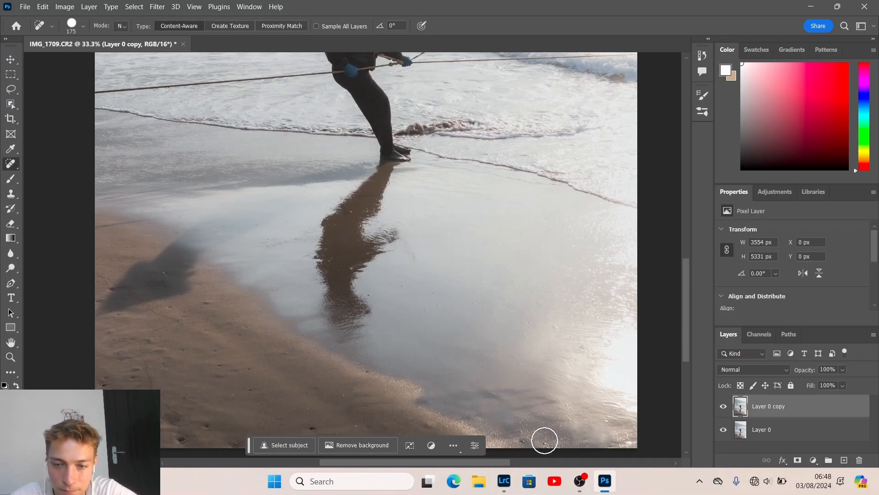
{"action": "left_click", "coordinate": [543, 438]}
{"action": "left_click", "coordinate": [517, 435]}
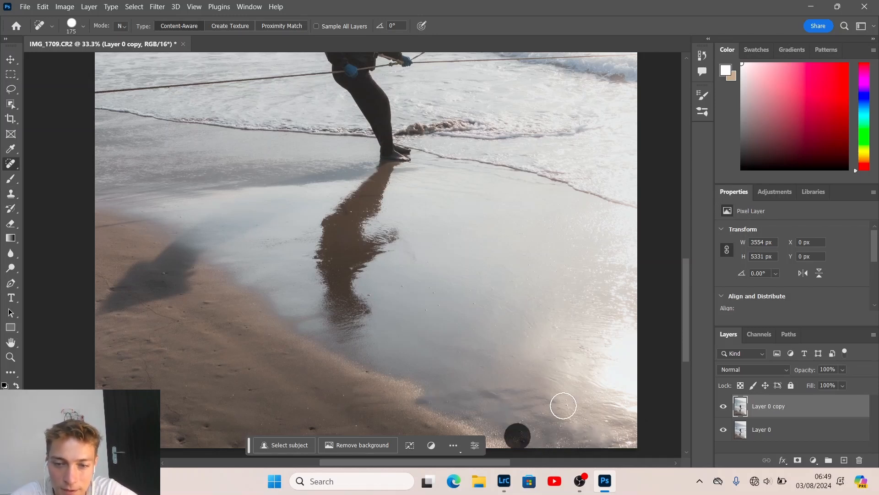
Heal the specks on the lower-left sand and along the left edge
{"action": "left_click", "coordinate": [363, 376]}
{"action": "left_click", "coordinate": [314, 423]}
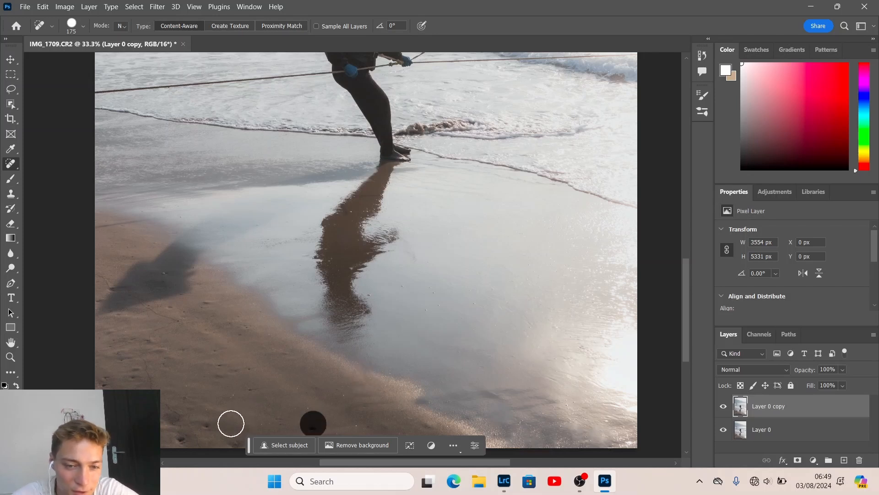
{"action": "left_click", "coordinate": [229, 437]}
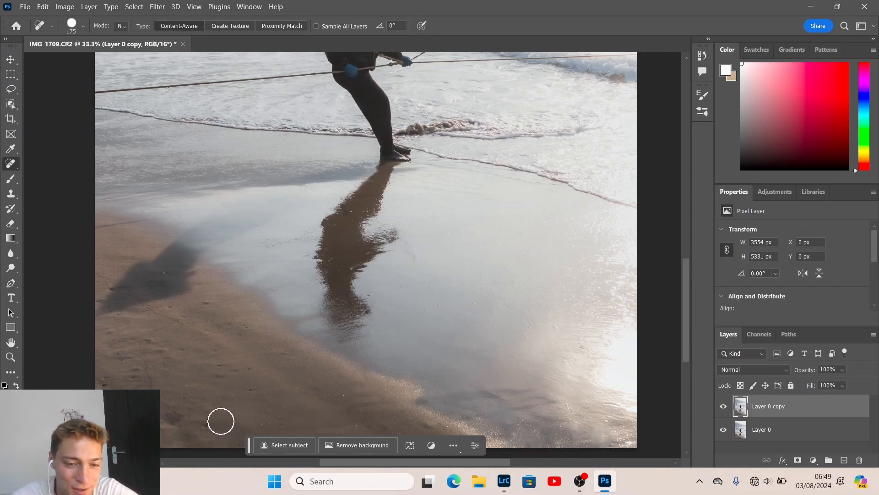
{"action": "left_click", "coordinate": [205, 426]}
{"action": "left_click", "coordinate": [190, 418]}
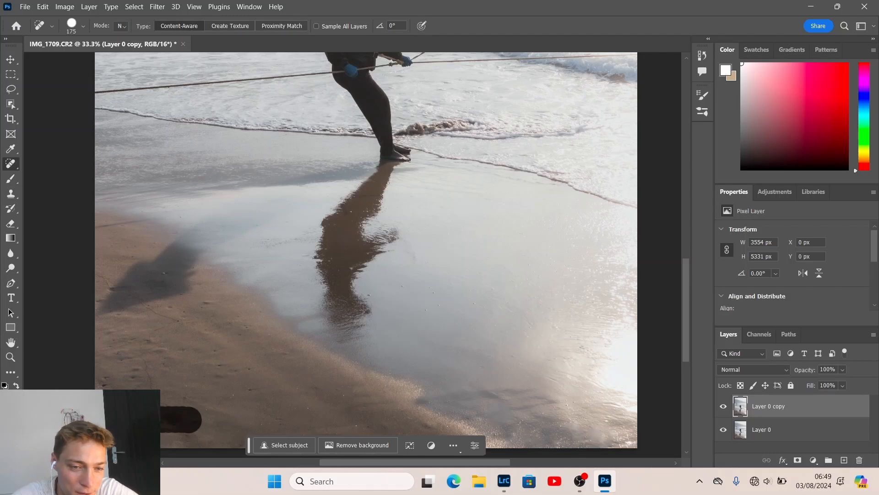
{"action": "left_click", "coordinate": [188, 435]}
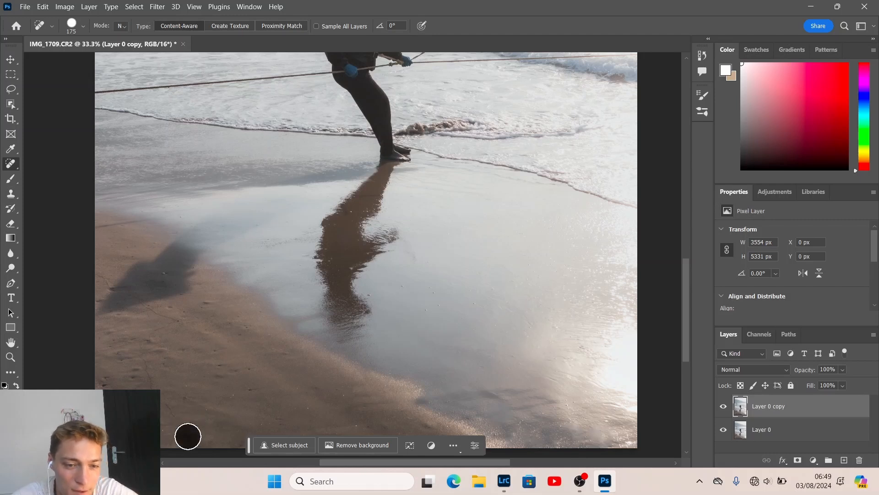
{"action": "left_click", "coordinate": [108, 379]}
{"action": "left_click", "coordinate": [130, 375]}
{"action": "left_click_drag", "start_coordinate": [113, 353], "coordinate": [121, 341]}
{"action": "left_click", "coordinate": [97, 339]}
{"action": "left_click", "coordinate": [92, 304]}
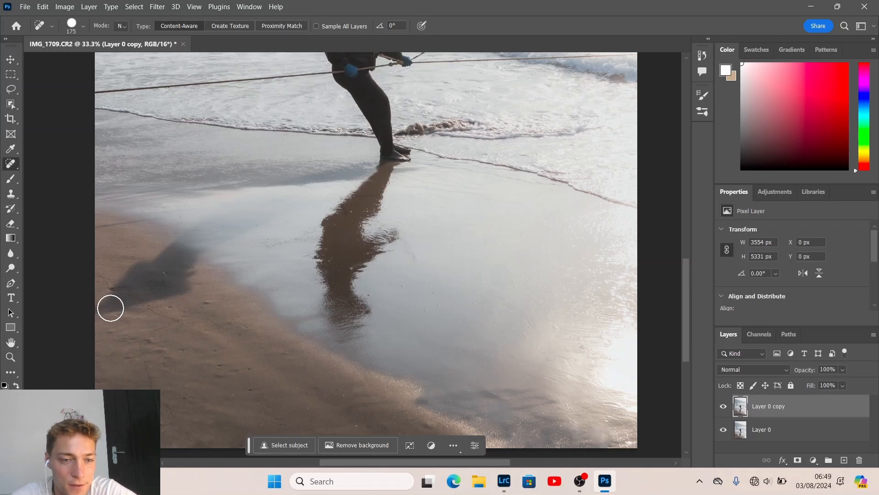
{"action": "left_click", "coordinate": [110, 307]}
{"action": "left_click", "coordinate": [108, 285]}
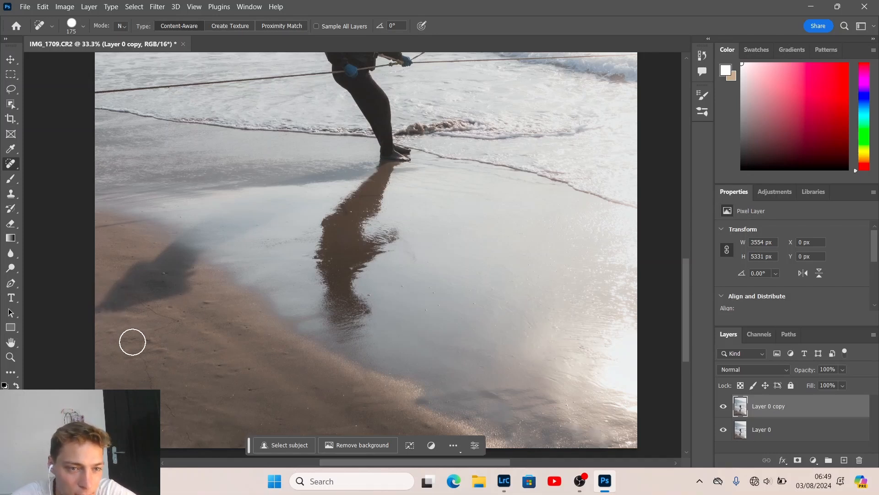
{"action": "left_click", "coordinate": [107, 314]}
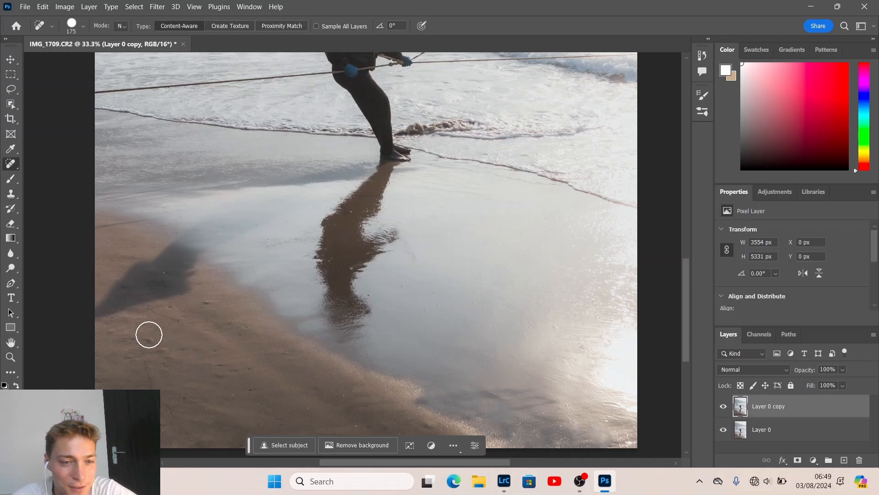
Heal the remaining specks on the sand below the shadow and near the waterline
{"action": "left_click", "coordinate": [210, 306]}
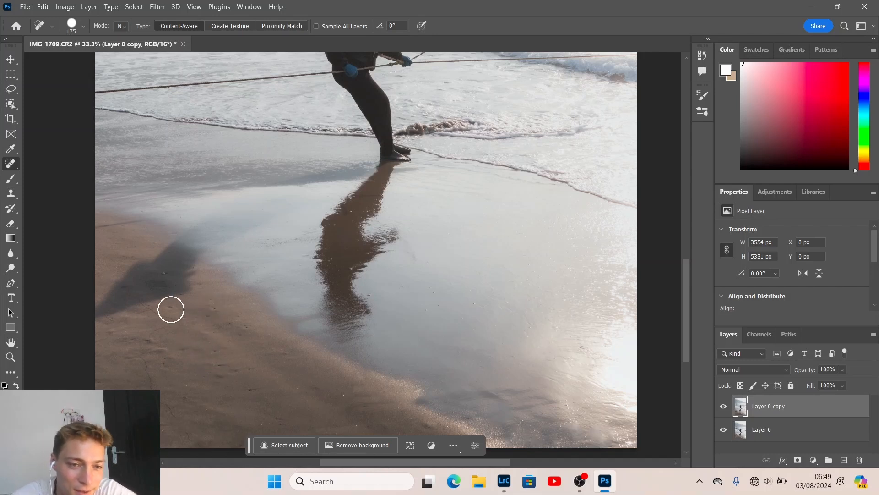
{"action": "left_click", "coordinate": [174, 310]}
{"action": "left_click", "coordinate": [228, 323]}
{"action": "left_click", "coordinate": [250, 328]}
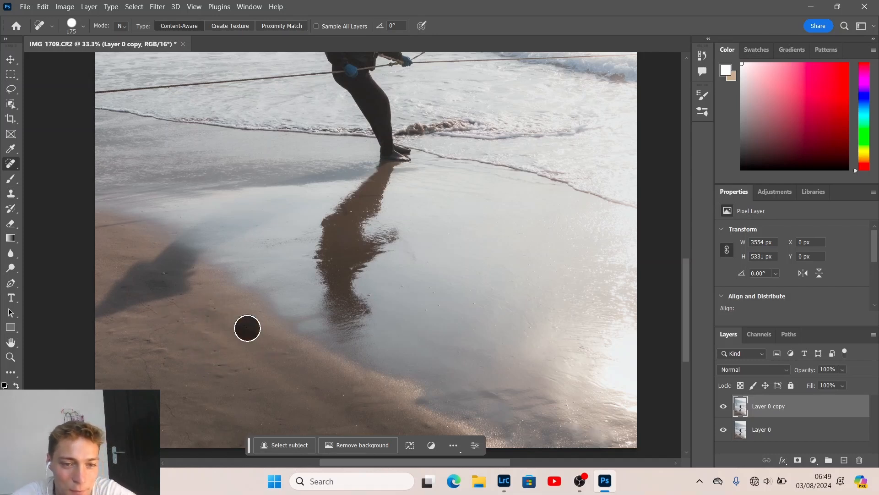
{"action": "left_click", "coordinate": [216, 357]}
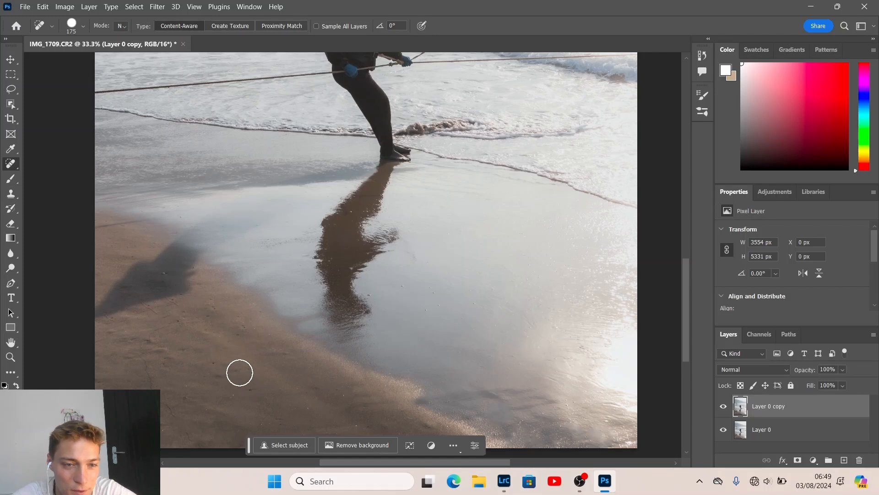
{"action": "left_click", "coordinate": [248, 374]}
{"action": "left_click", "coordinate": [233, 371]}
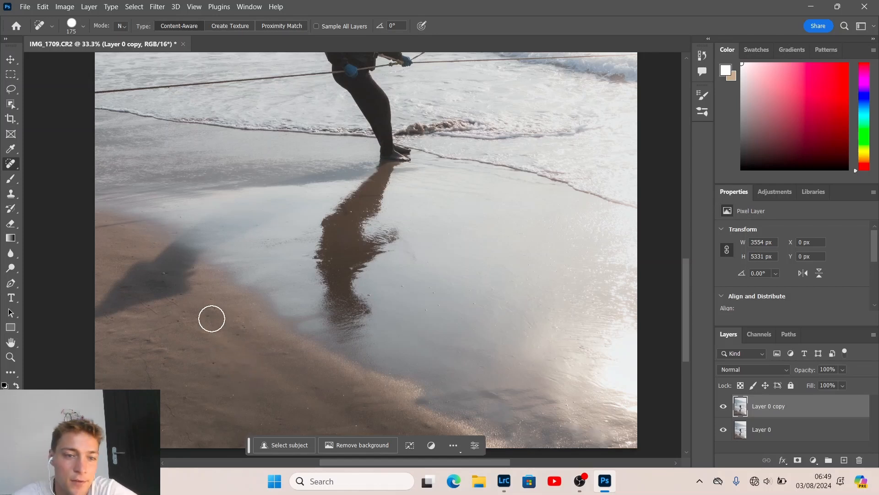
Shrink the Spot Healing Brush and heal the specks on the sand and the wet reflection
{"action": "key", "text": "bracketleft"}
{"action": "key", "text": "bracketleft"}
{"action": "key", "text": "bracketleft"}
{"action": "key", "text": "bracketleft"}
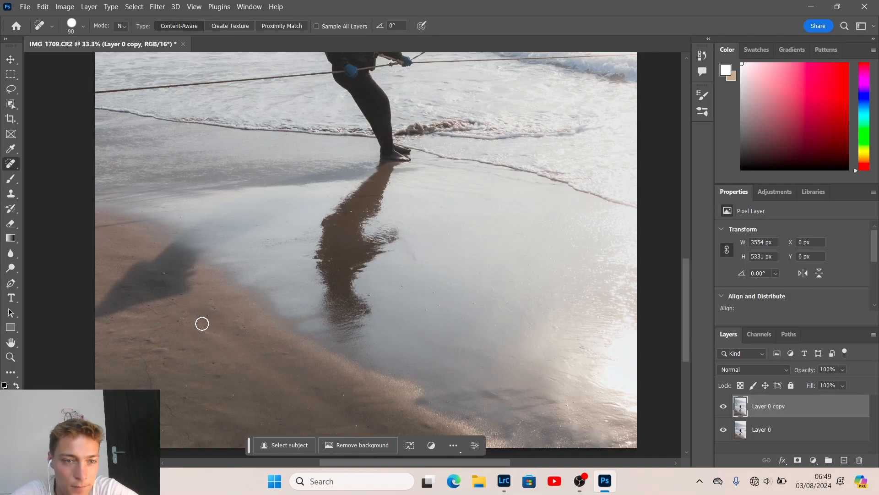
{"action": "left_click", "coordinate": [165, 281]}
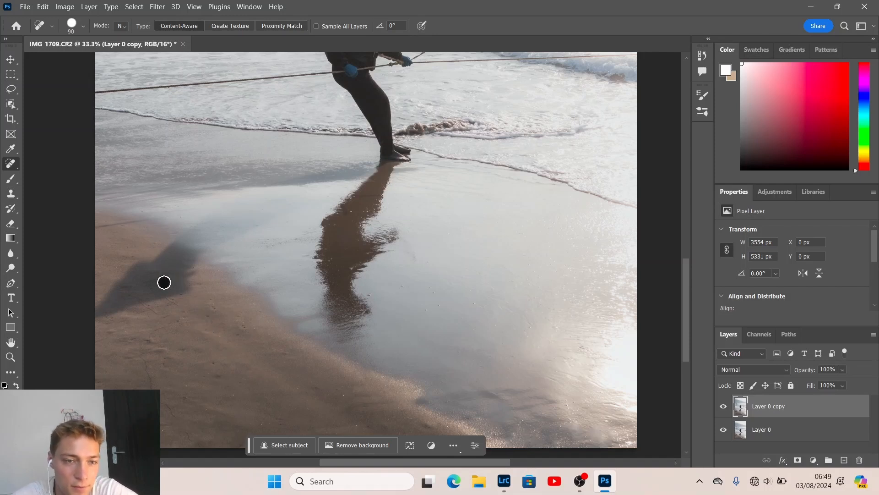
{"action": "left_click", "coordinate": [183, 215]}
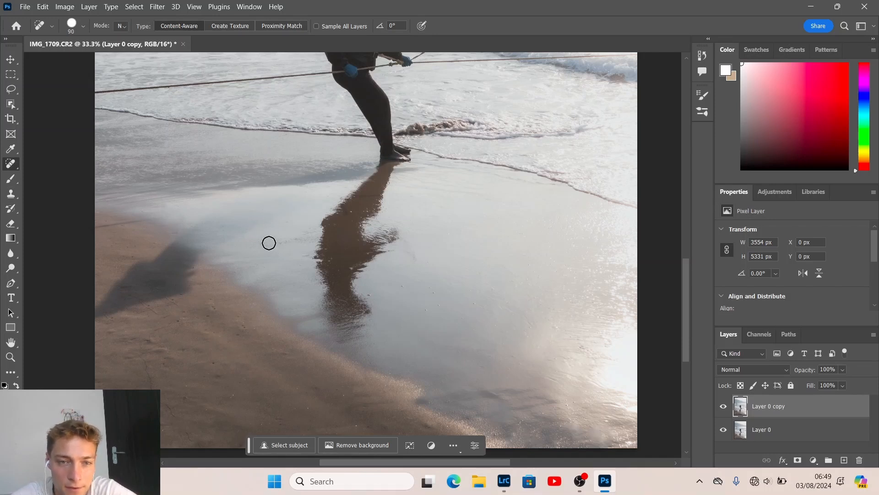
{"action": "left_click", "coordinate": [399, 287]}
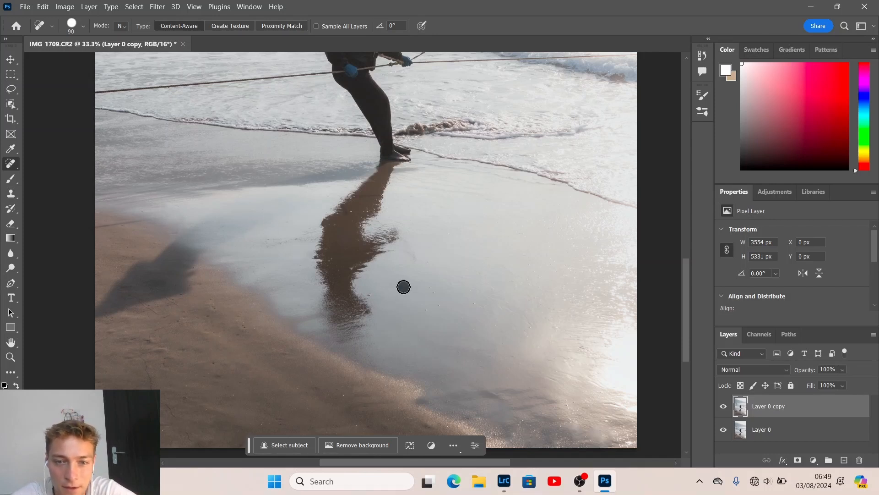
{"action": "left_click", "coordinate": [371, 296]}
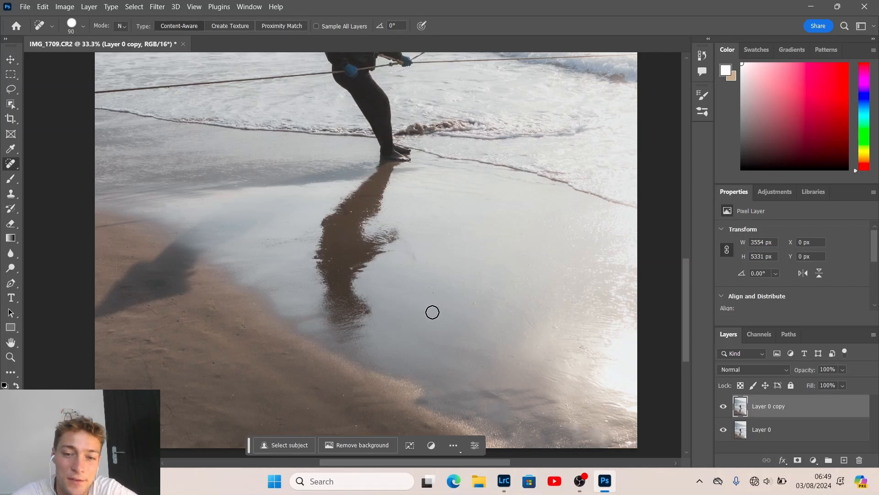
{"action": "left_click", "coordinate": [435, 295]}
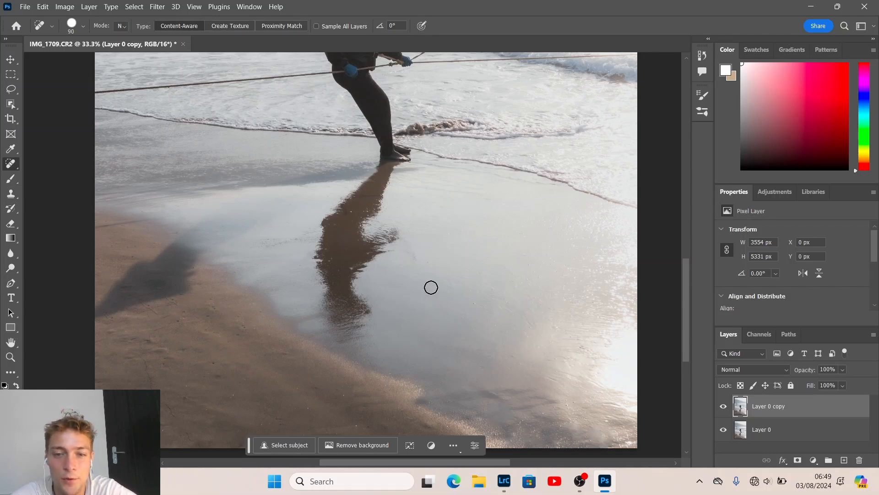
{"action": "left_click", "coordinate": [431, 288]}
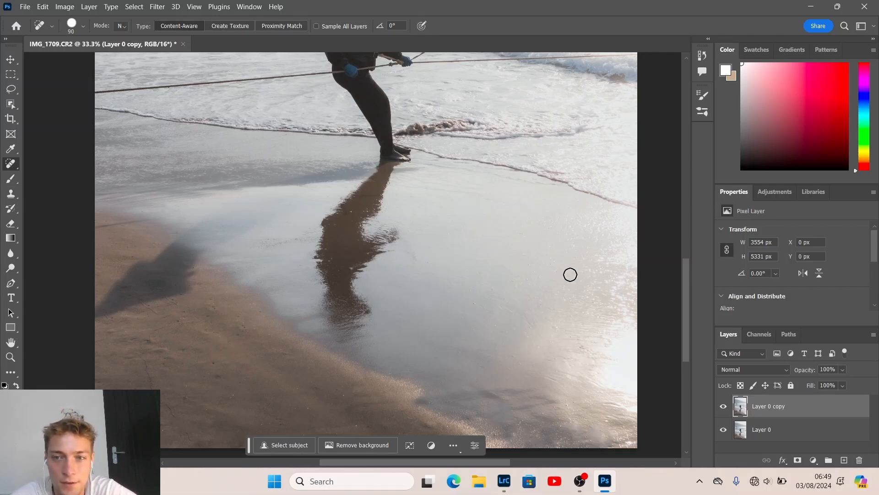
Enlarge the brush to heal the light blob in the mountain haze, then fit the photo
{"action": "left_click_drag", "start_coordinate": [688, 300], "coordinate": [688, 221]}
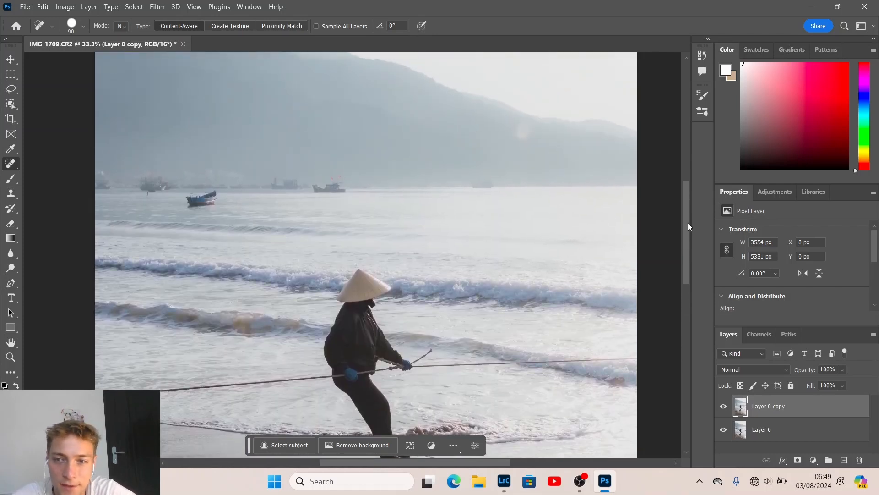
{"action": "left_click_drag", "start_coordinate": [686, 235], "coordinate": [683, 190]}
{"action": "key", "text": "bracketright"}
{"action": "key", "text": "bracketright"}
{"action": "key", "text": "bracketright"}
{"action": "key", "text": "bracketright"}
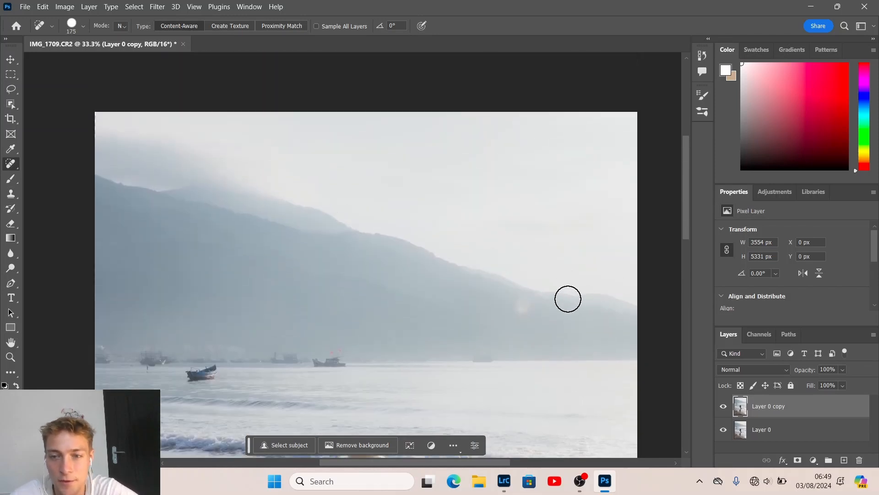
{"action": "left_click", "coordinate": [521, 308]}
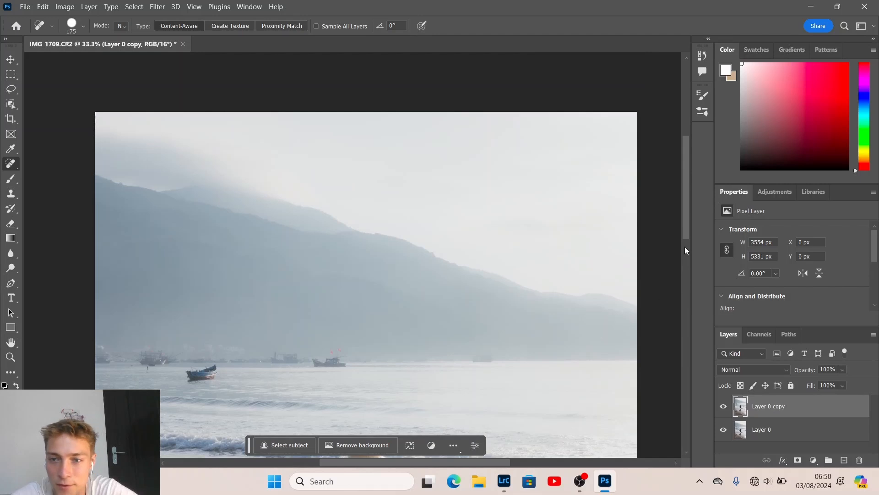
{"action": "mouse_move", "coordinate": [684, 217]}
{"action": "left_mouse_down"}
{"action": "mouse_move", "coordinate": [688, 186]}
{"action": "mouse_move", "coordinate": [704, 265]}
{"action": "left_mouse_up"}
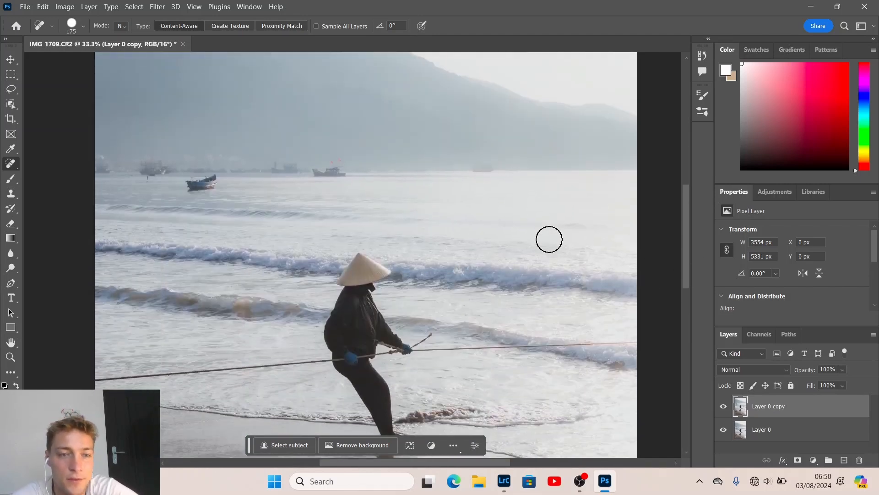
{"action": "key", "text": "bracketleft"}
{"action": "key", "text": "bracketleft"}
{"action": "key", "text": "bracketleft"}
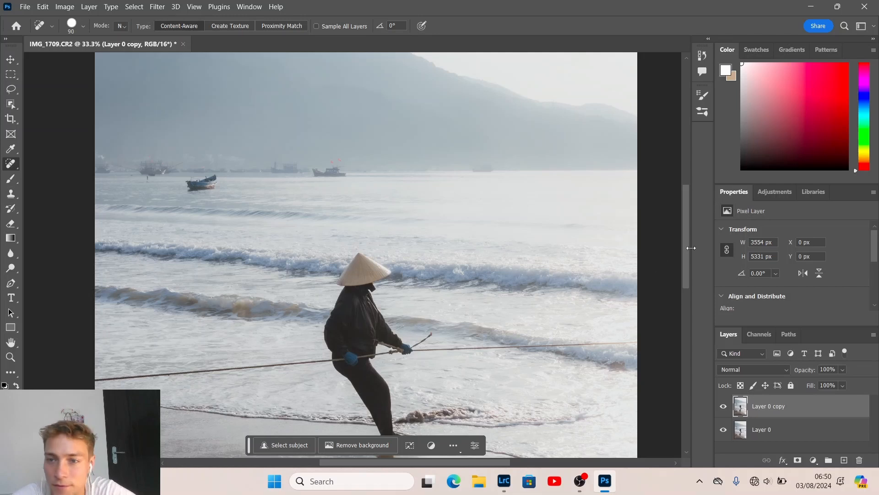
{"action": "left_click_drag", "start_coordinate": [686, 240], "coordinate": [693, 206]}
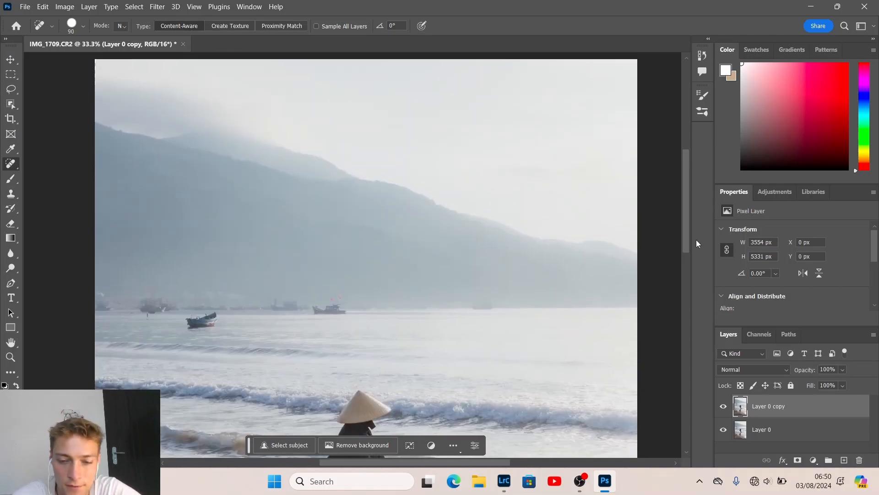
{"action": "key", "text": "ctrl+0"}
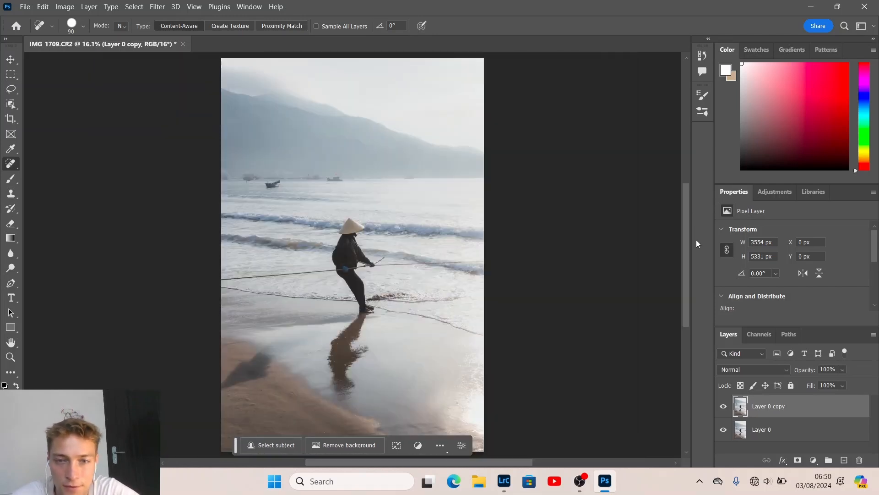
Toggle Layer 0 copy's visibility to compare the retouch with the original
{"action": "left_click", "coordinate": [724, 407]}
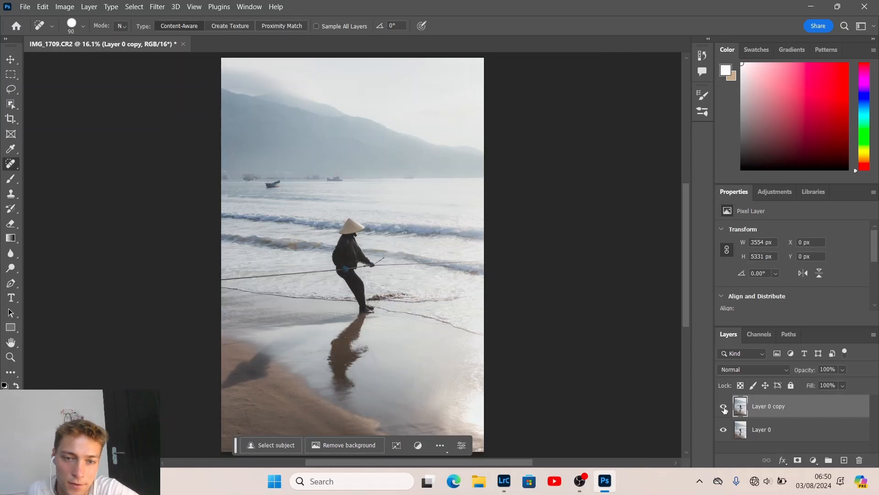
{"action": "left_click", "coordinate": [724, 406]}
{"action": "left_click", "coordinate": [724, 407]}
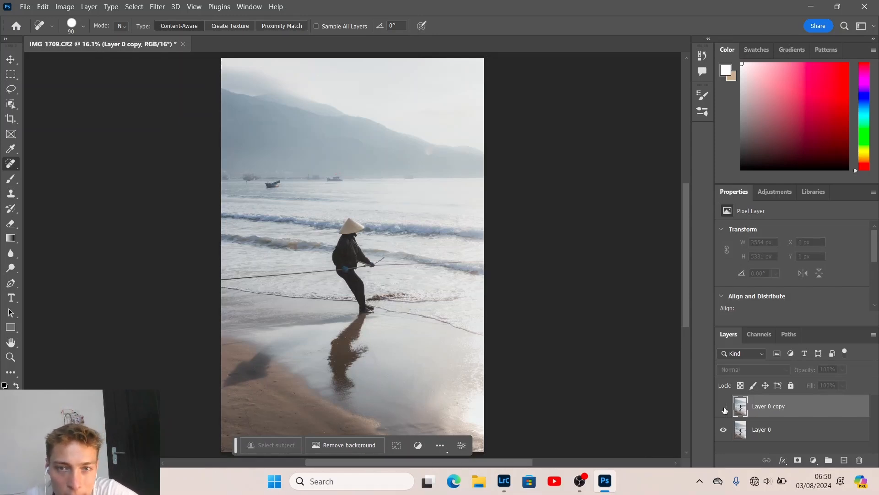
{"action": "left_click", "coordinate": [724, 407]}
{"action": "left_click", "coordinate": [724, 407]}
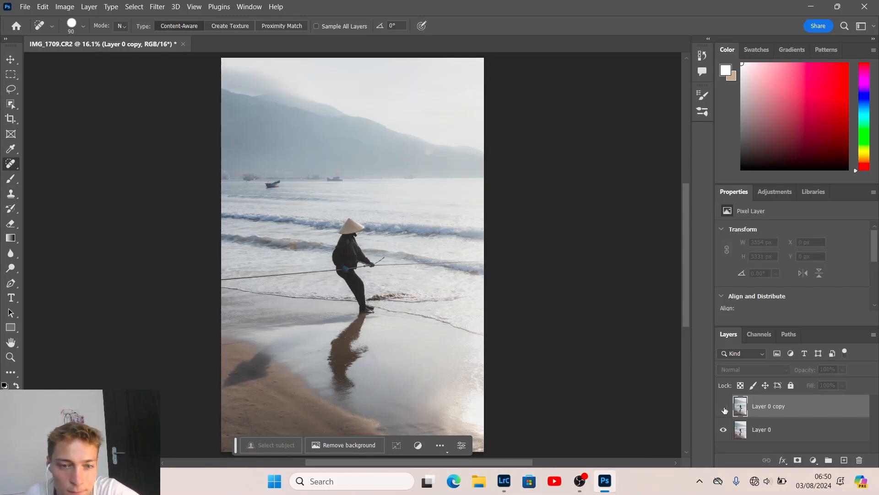
{"action": "left_click", "coordinate": [724, 407]}
{"action": "left_click", "coordinate": [724, 407]}
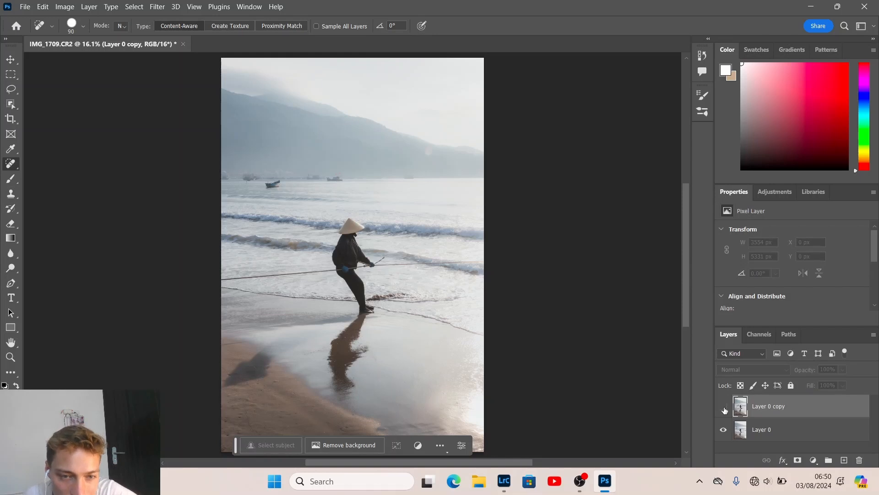
{"action": "left_click", "coordinate": [724, 407]}
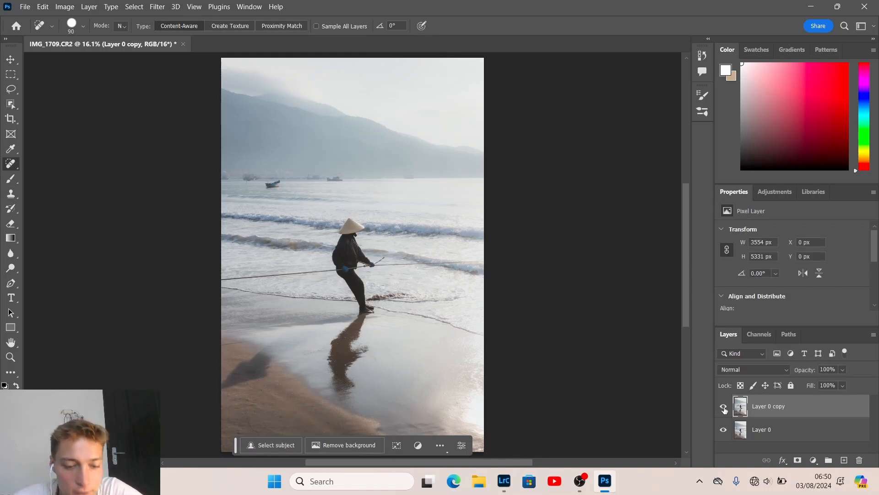
Zoom to 50% on the lower beach and spot-heal the sand specks around the shadow
{"action": "key", "text": "z"}
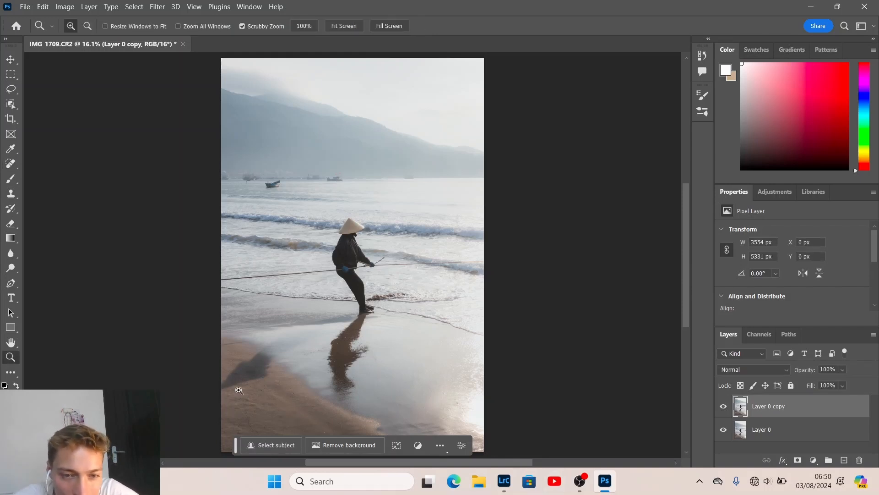
{"action": "left_click", "coordinate": [273, 382]}
{"action": "left_click", "coordinate": [274, 383]}
{"action": "left_click", "coordinate": [315, 393]}
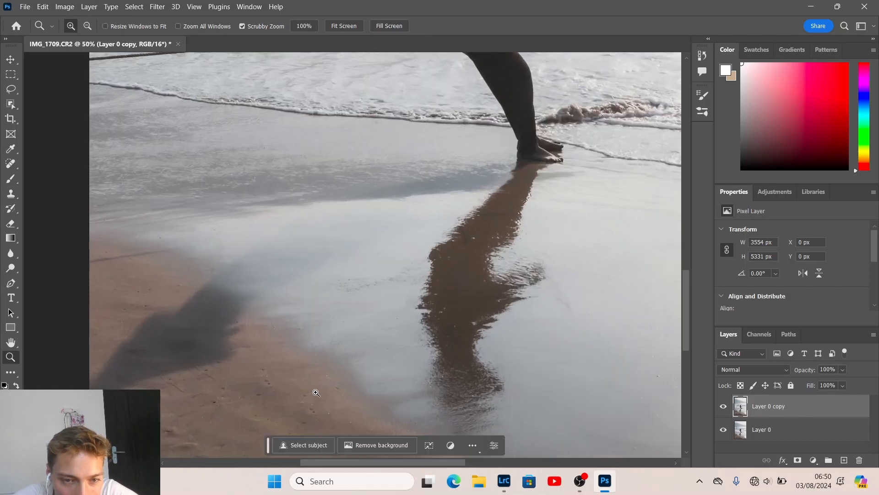
{"action": "key", "text": "j"}
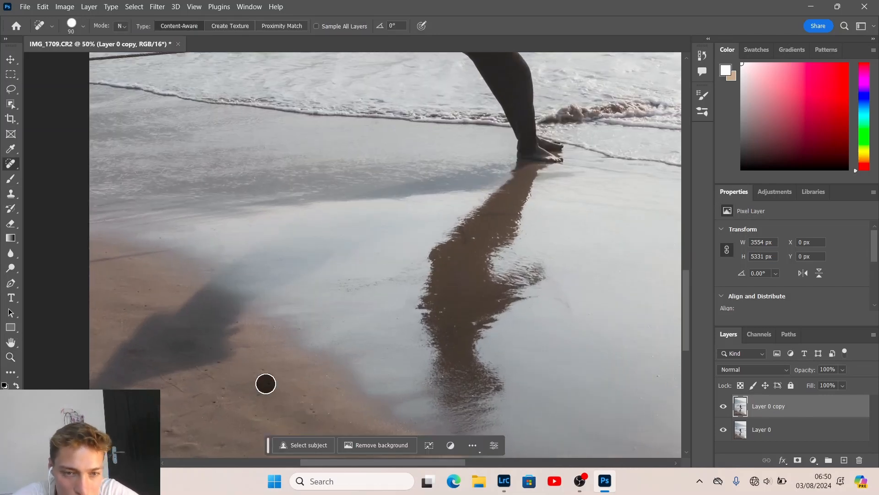
{"action": "left_click", "coordinate": [316, 415]}
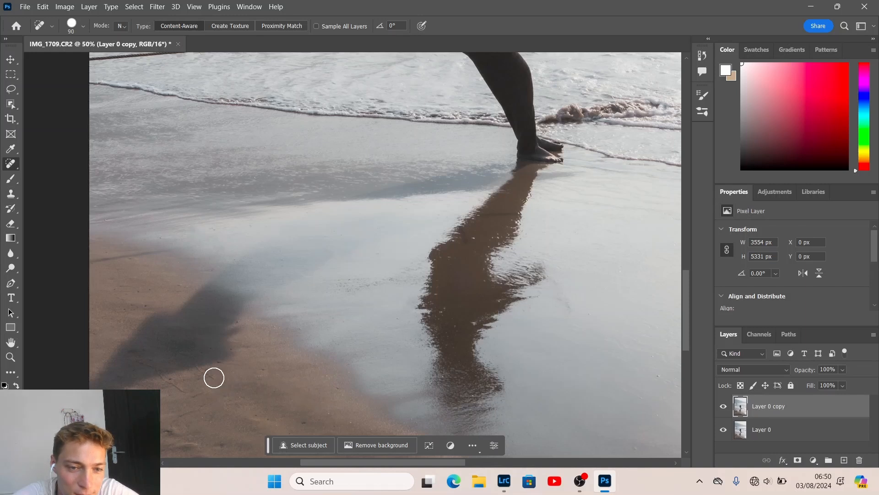
{"action": "left_click_drag", "start_coordinate": [213, 375], "coordinate": [195, 365]}
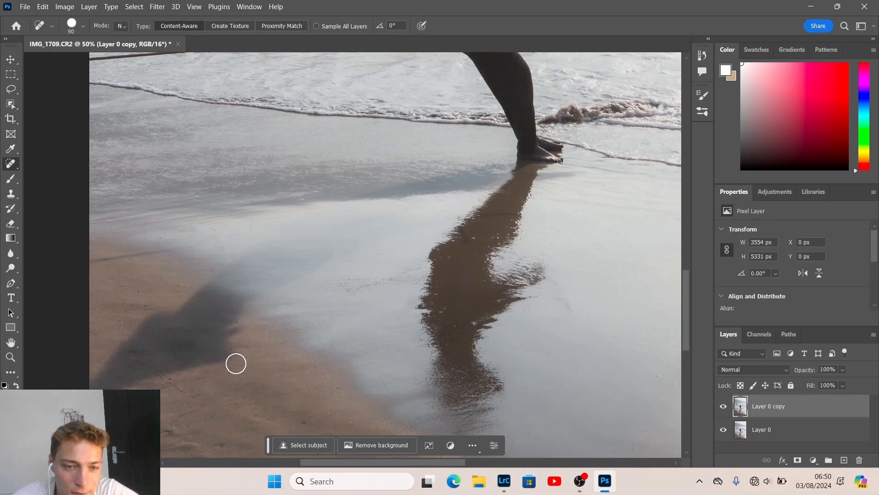
{"action": "left_click", "coordinate": [212, 345]}
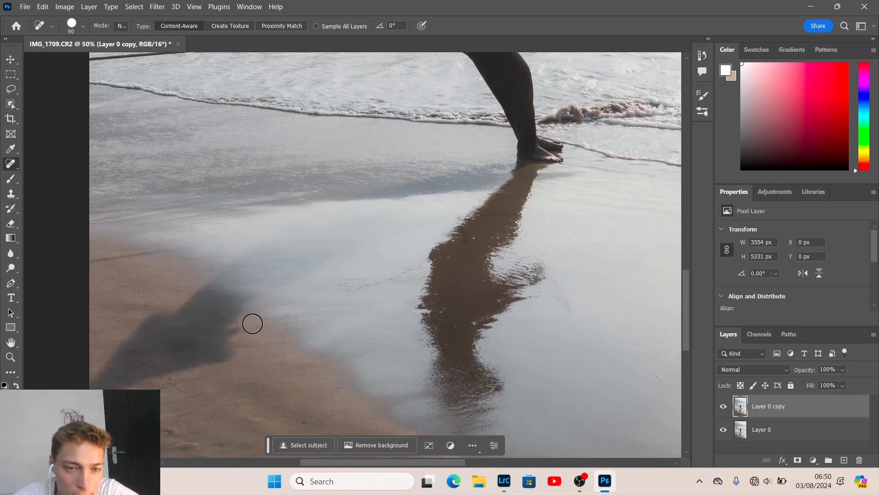
{"action": "mouse_move", "coordinate": [145, 304]}
{"action": "left_mouse_down"}
{"action": "mouse_move", "coordinate": [135, 292]}
{"action": "mouse_move", "coordinate": [131, 304]}
{"action": "left_mouse_up"}
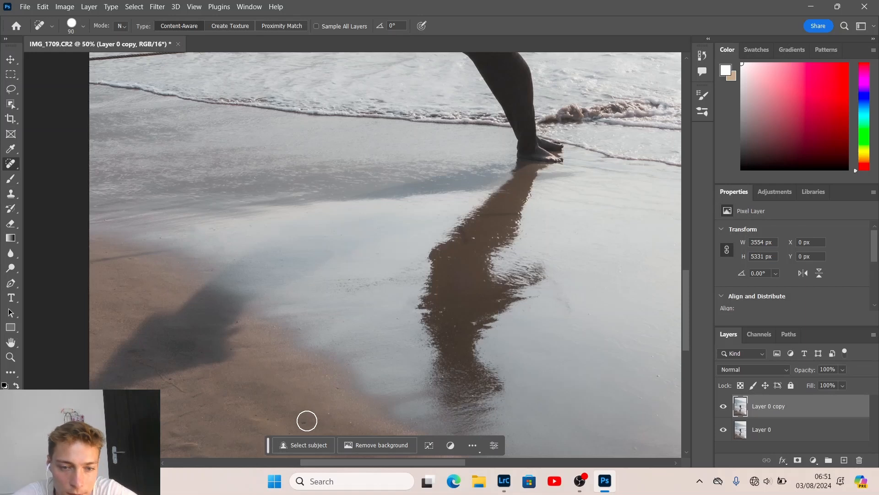
Fit the photo on screen and toggle the healed layer to compare before and after
{"action": "key", "text": "ctrl+0"}
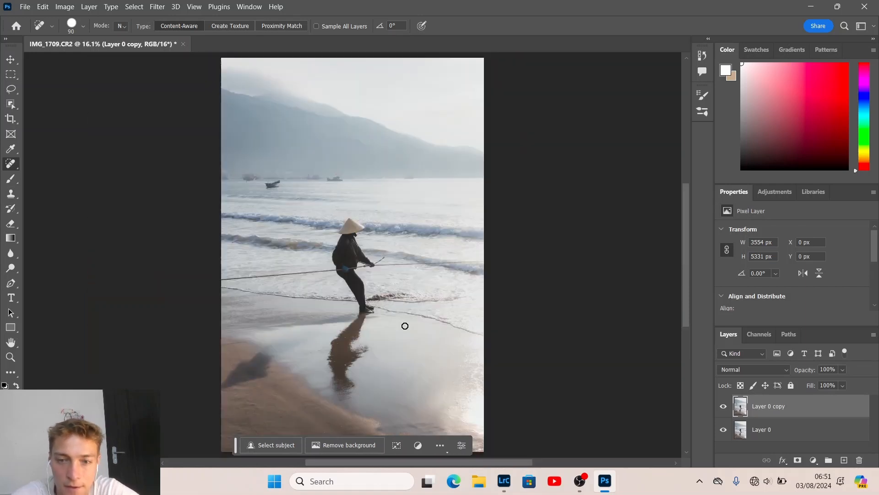
{"action": "left_click", "coordinate": [724, 403]}
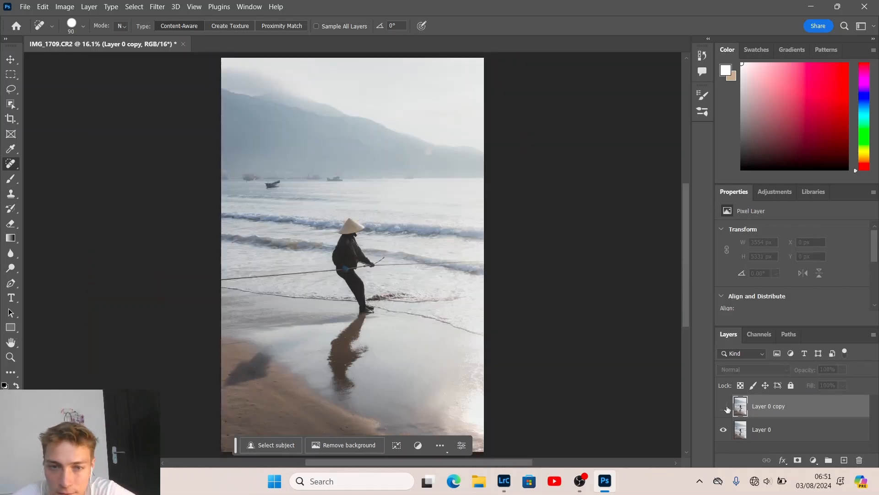
{"action": "left_click", "coordinate": [726, 406]}
{"action": "left_click", "coordinate": [727, 408]}
{"action": "left_click", "coordinate": [724, 406]}
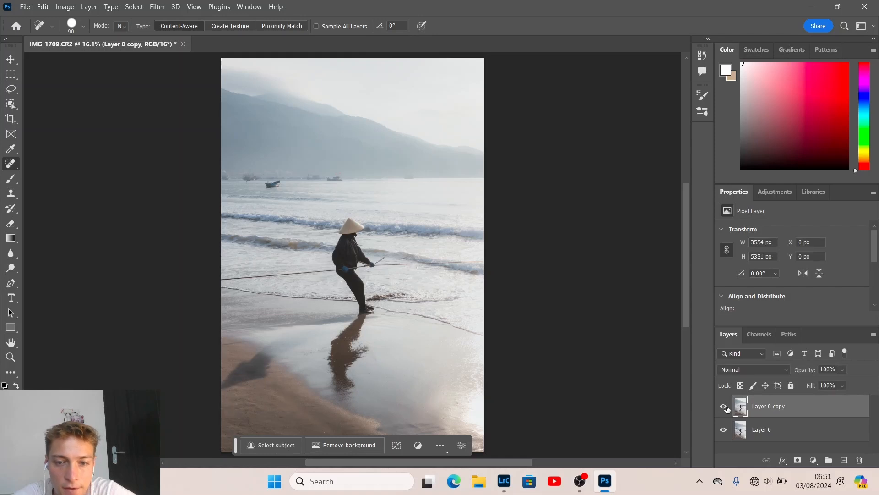
Duplicate the healed layer and apply a Gaussian Blur with radius 20 to it
{"action": "key", "text": "ctrl+j"}
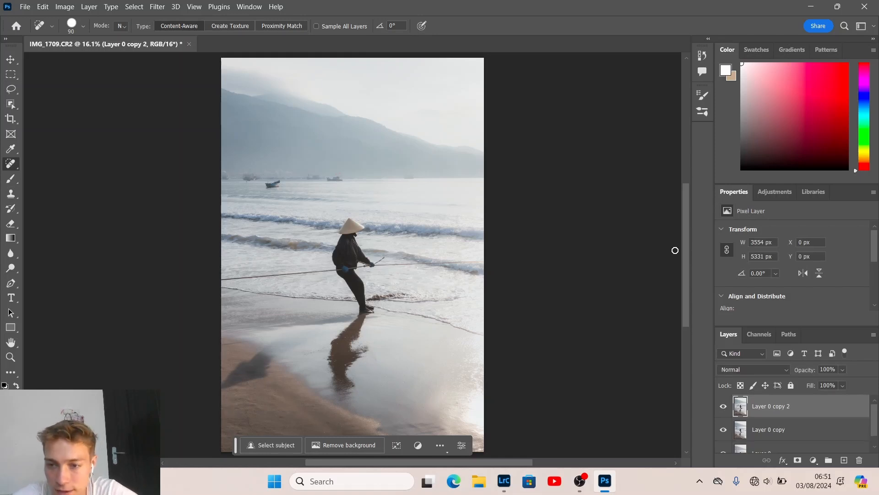
{"action": "left_click", "coordinate": [157, 7]}
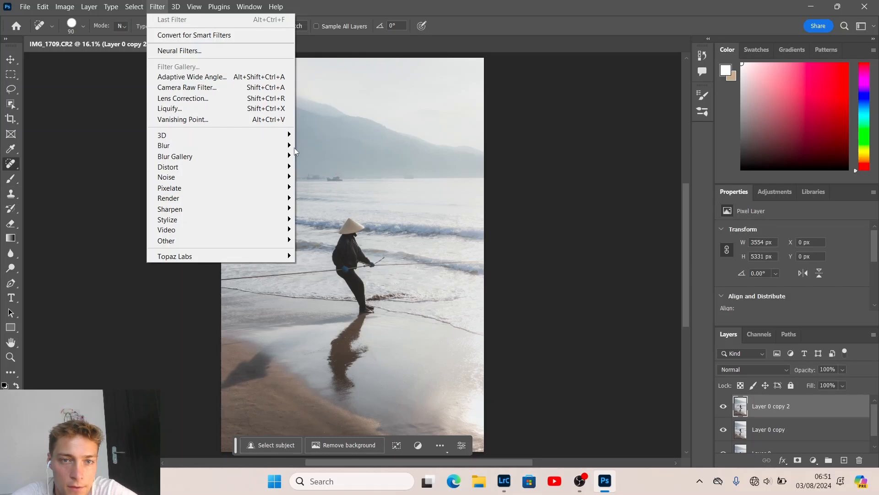
{"action": "mouse_move", "coordinate": [294, 147]}
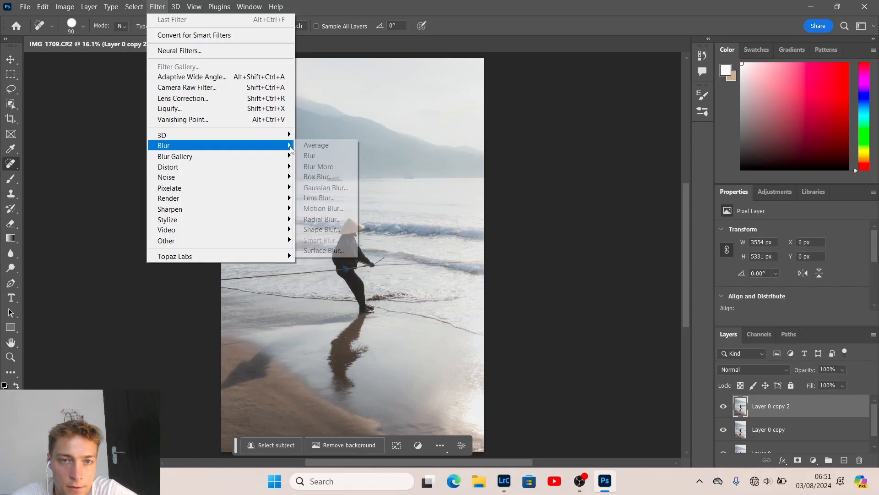
{"action": "left_click", "coordinate": [319, 191]}
{"action": "left_click", "coordinate": [499, 103]}
{"action": "key", "text": "j"}
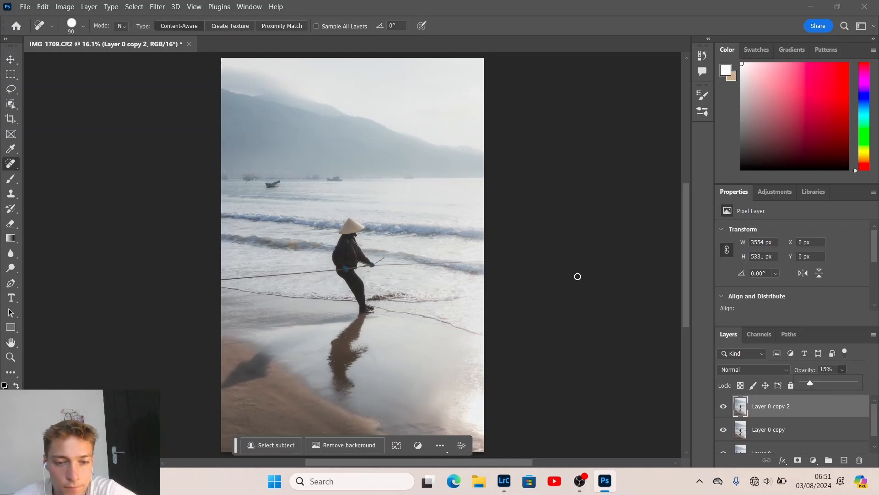
Toggle the glow layer on and off to compare the soft-glow effect
{"action": "left_click", "coordinate": [723, 407]}
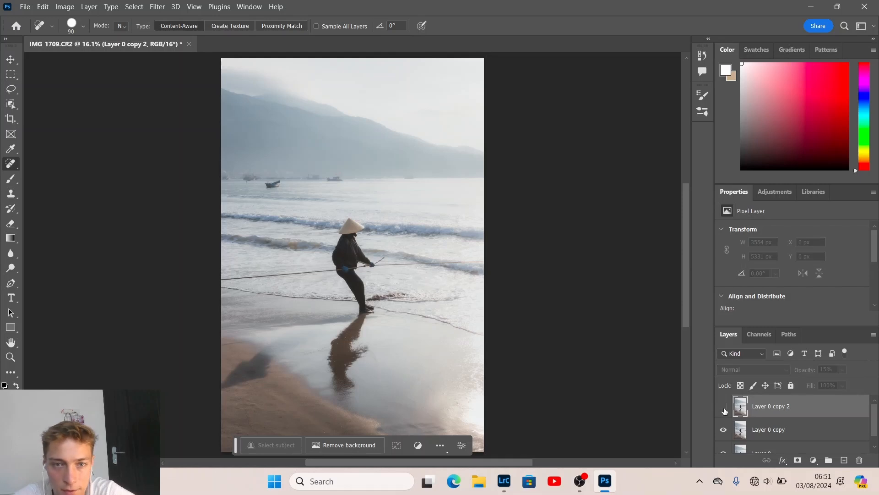
{"action": "left_click", "coordinate": [723, 408]}
{"action": "left_click", "coordinate": [723, 407]}
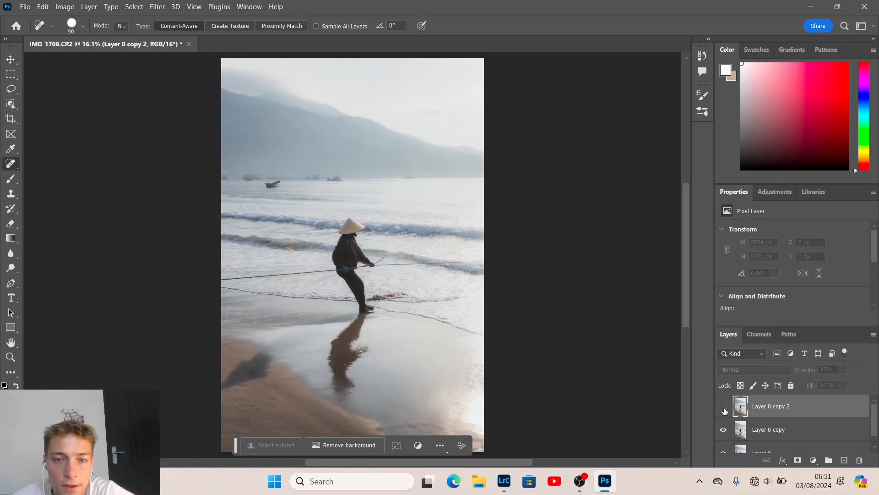
{"action": "left_click", "coordinate": [724, 407]}
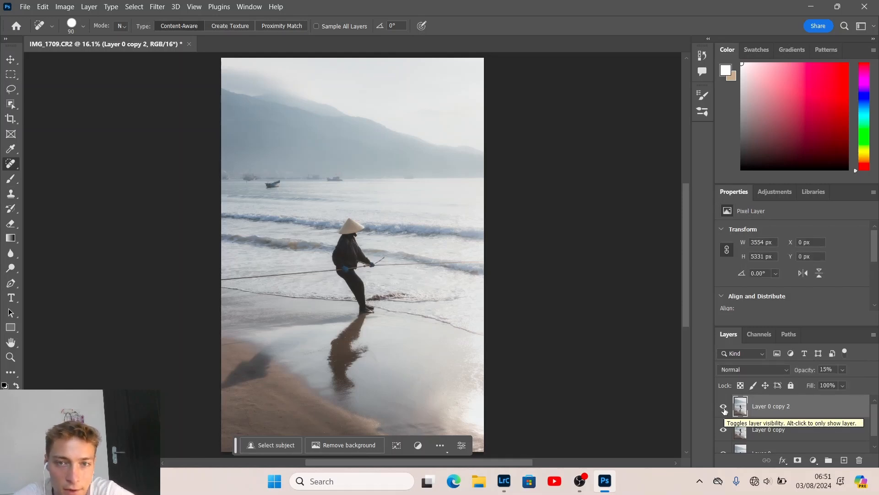
{"action": "left_click", "coordinate": [724, 408]}
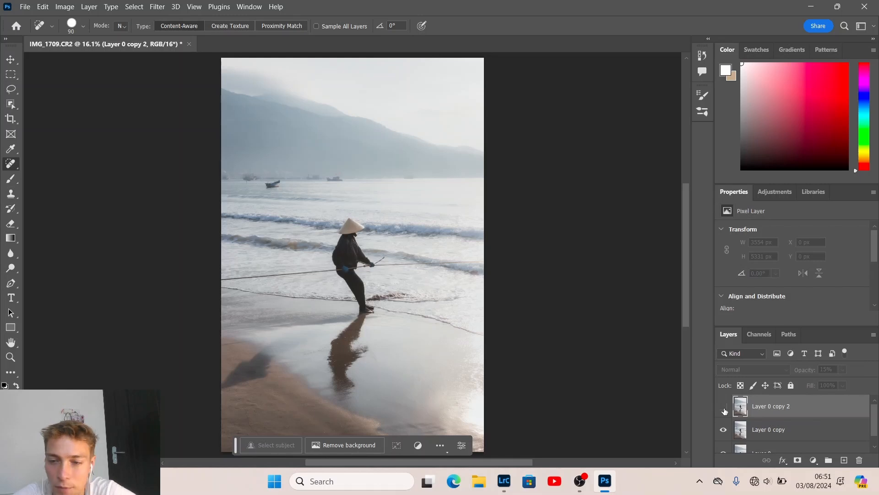
{"action": "left_click", "coordinate": [724, 408]}
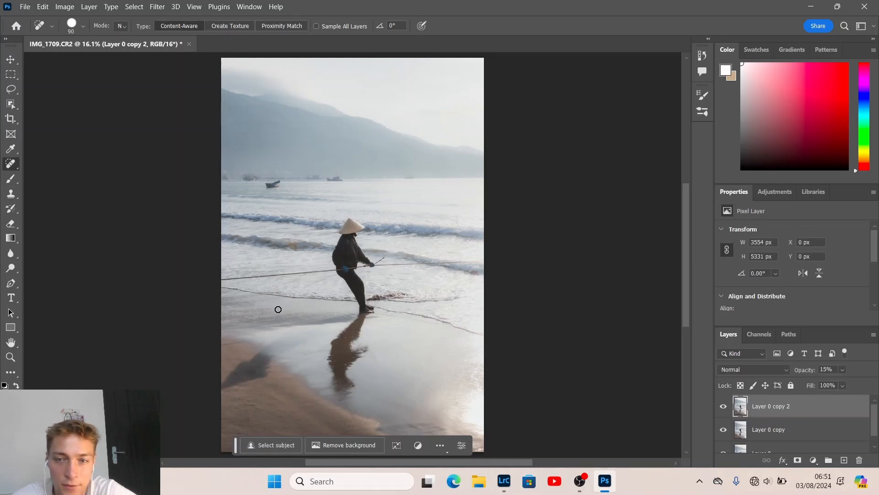
Add a layer mask to the glow layer and set the Brush size to 250
{"action": "left_click", "coordinate": [797, 460]}
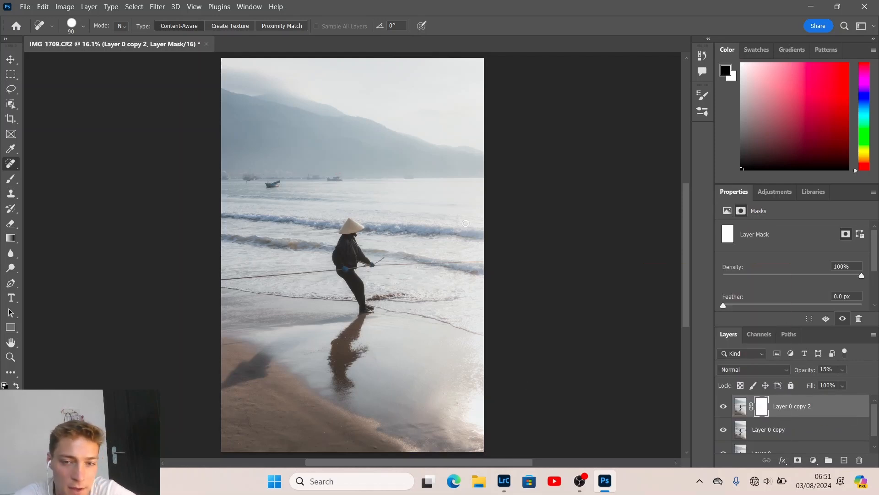
{"action": "key", "text": "b"}
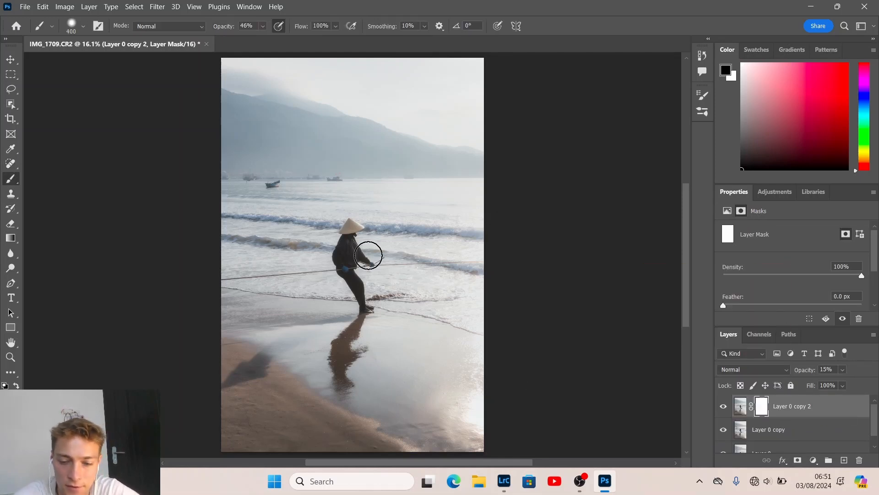
{"action": "key", "text": "bracketleft"}
{"action": "key", "text": "bracketleft"}
{"action": "key", "text": "bracketleft"}
{"action": "key", "text": "bracketleft"}
{"action": "key", "text": "bracketleft"}
{"action": "key", "text": "bracketleft"}
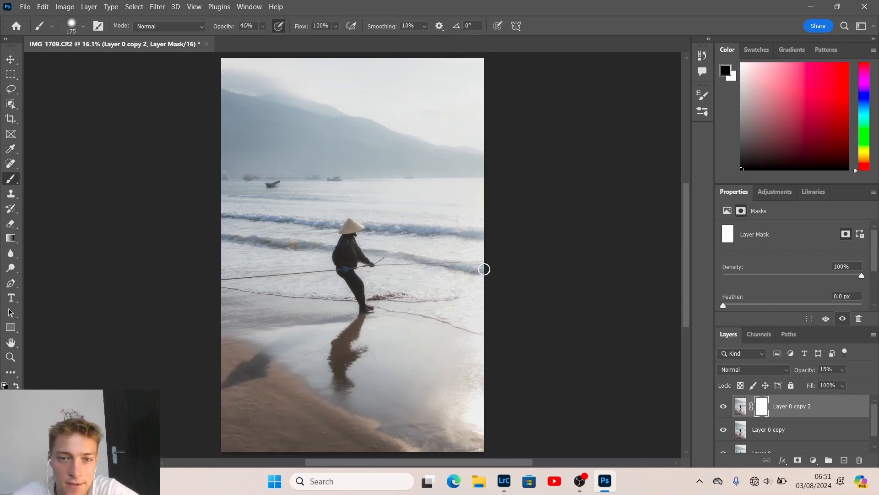
{"action": "key", "text": "bracketright"}
{"action": "key", "text": "bracketright"}
{"action": "key", "text": "bracketright"}
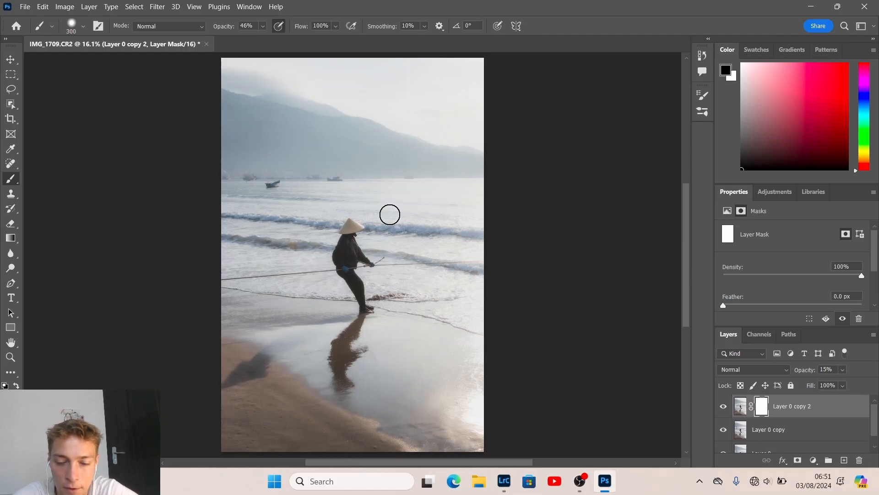
{"action": "key", "text": "bracketleft"}
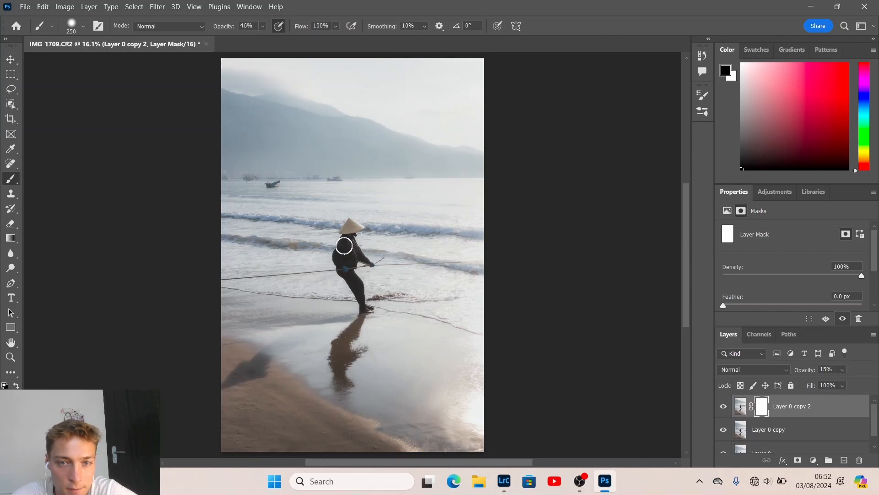
Paint the mask over the fisherman, then at size 600 over the mountain ridge
{"action": "left_click_drag", "start_coordinate": [346, 224], "coordinate": [349, 257]}
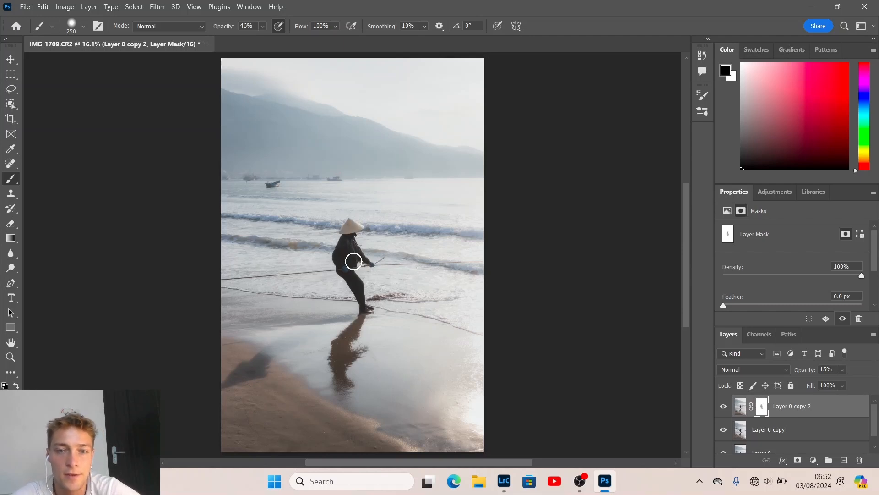
{"action": "key", "text": "bracketright"}
{"action": "key", "text": "bracketright"}
{"action": "key", "text": "bracketright"}
{"action": "key", "text": "bracketright"}
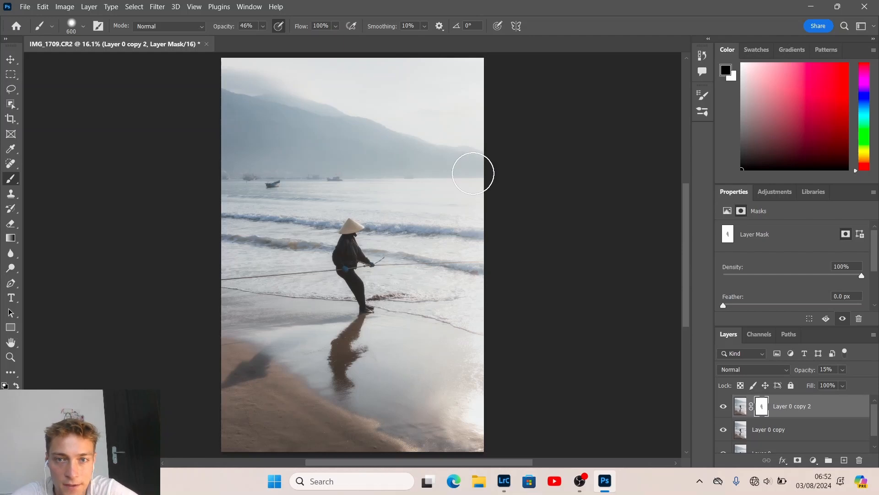
{"action": "mouse_move", "coordinate": [401, 153]}
{"action": "left_mouse_down"}
{"action": "mouse_move", "coordinate": [212, 107]}
{"action": "mouse_move", "coordinate": [241, 125]}
{"action": "left_mouse_up"}
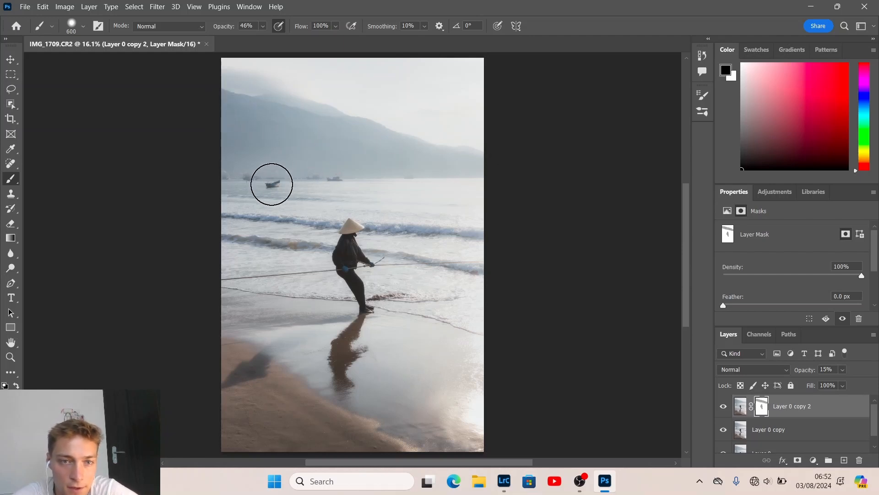
{"action": "key", "text": "bracketleft"}
{"action": "key", "text": "bracketleft"}
{"action": "key", "text": "bracketleft"}
{"action": "key", "text": "bracketleft"}
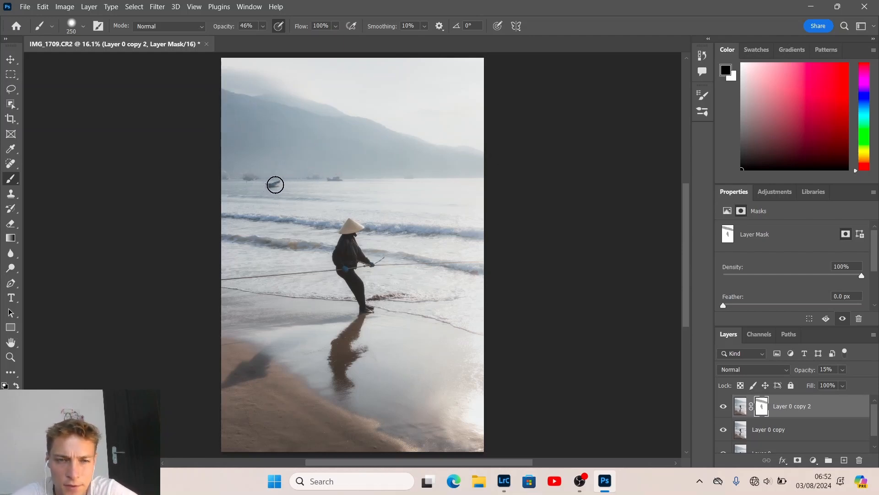
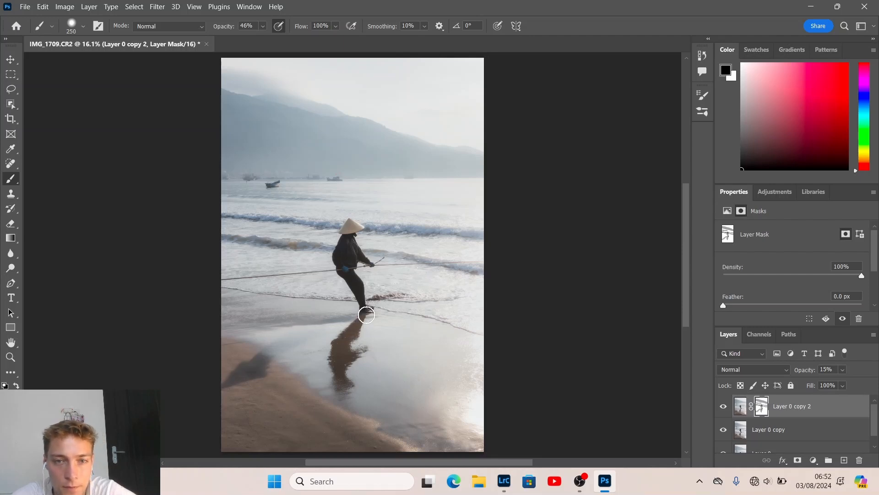
Flick the Layer 0 copy 2 glow layer off and on repeatedly to compare
{"action": "left_click", "coordinate": [723, 407]}
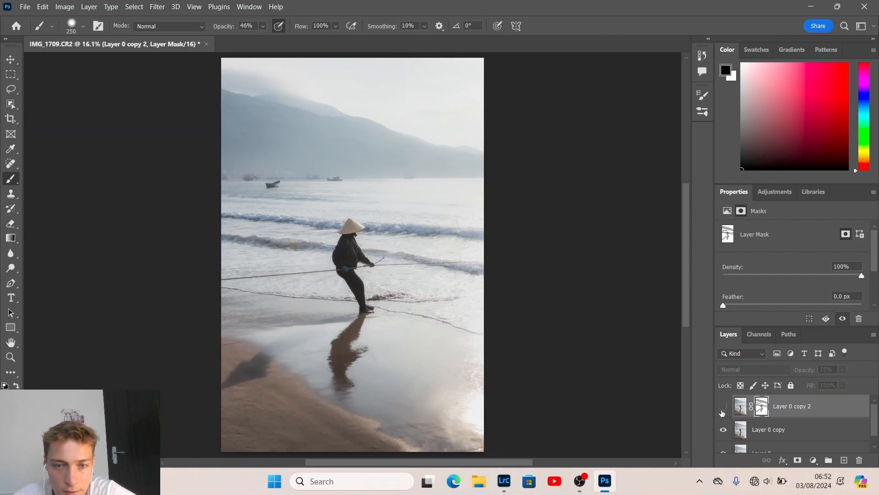
{"action": "left_click", "coordinate": [721, 411]}
{"action": "left_click", "coordinate": [722, 412]}
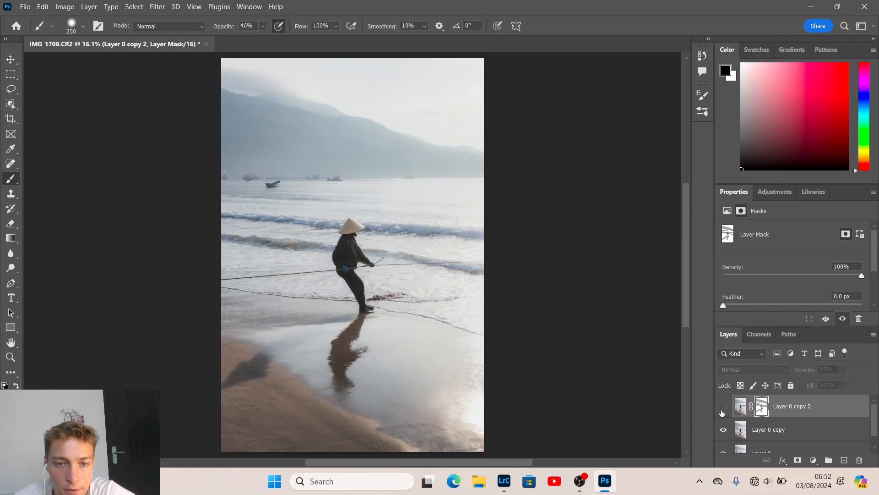
{"action": "left_click", "coordinate": [722, 411]}
{"action": "left_click", "coordinate": [722, 412]}
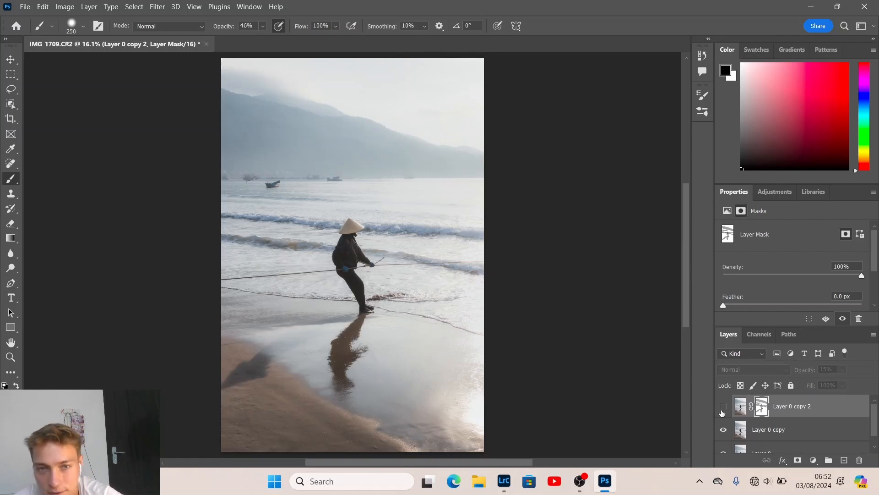
{"action": "left_click", "coordinate": [722, 411]}
{"action": "left_click", "coordinate": [722, 412]}
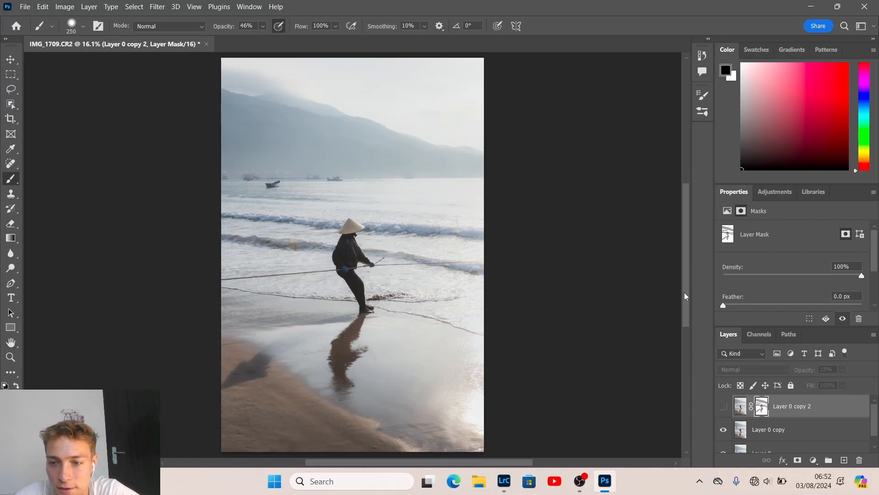
Turn the glow layer back on, save as IMG_1709-Edit.tif, and return to Lightroom Classic
{"action": "left_click", "coordinate": [723, 413]}
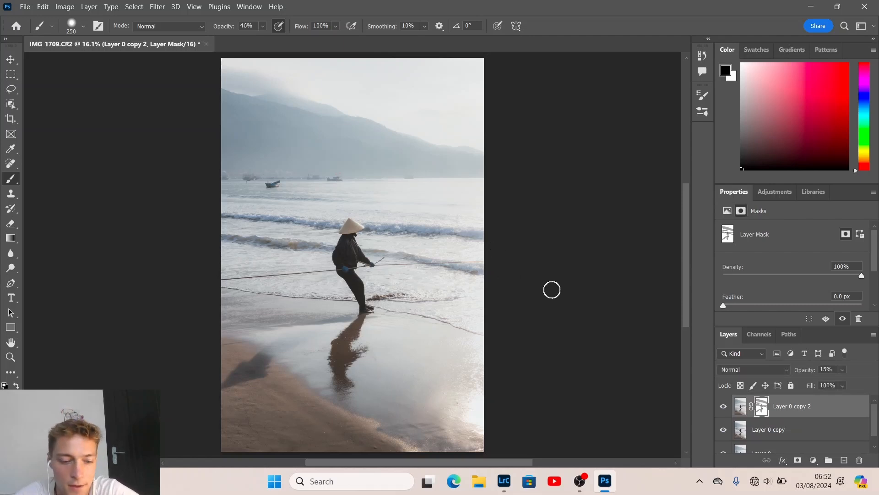
{"action": "key", "text": "ctrl+s"}
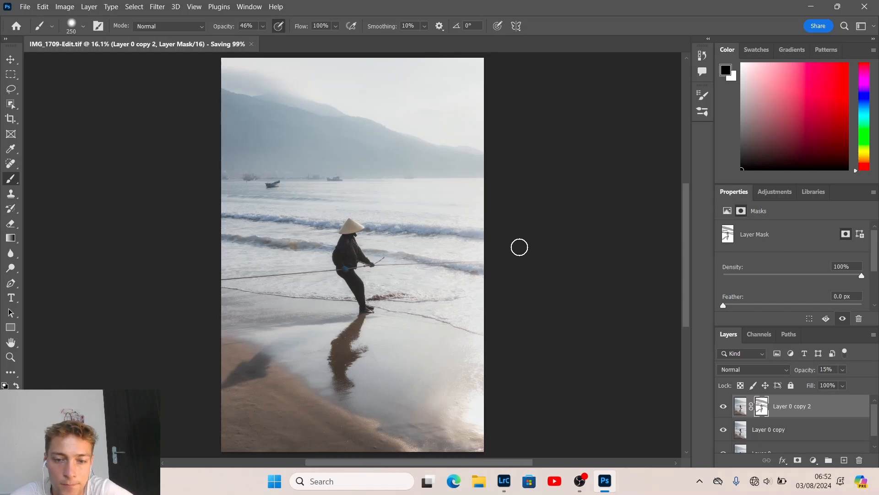
{"action": "left_click", "coordinate": [512, 480]}
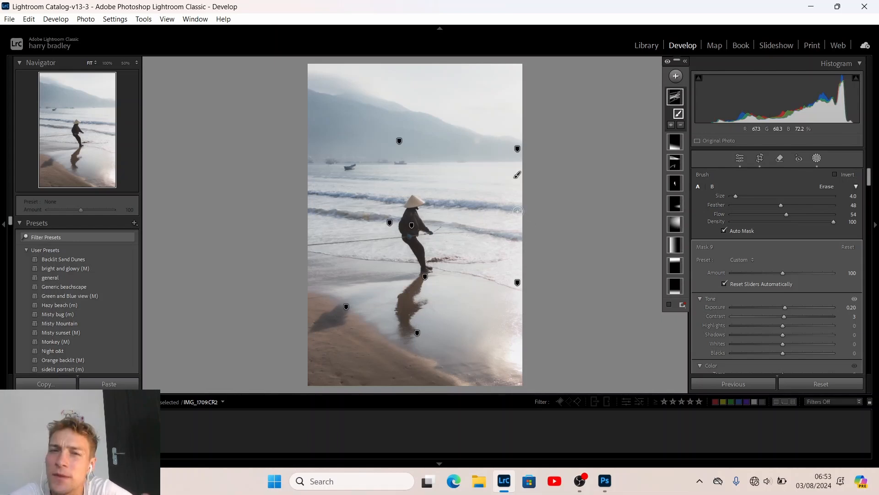
Exit masking on the original photo and bring up IMG_1709-Edit.tif in Develop
{"action": "key", "text": "y"}
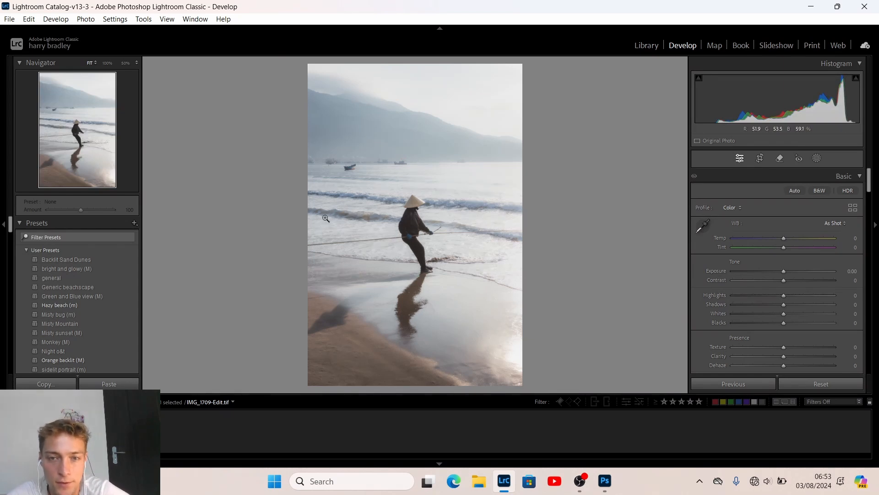
{"action": "key", "text": "bracketright"}
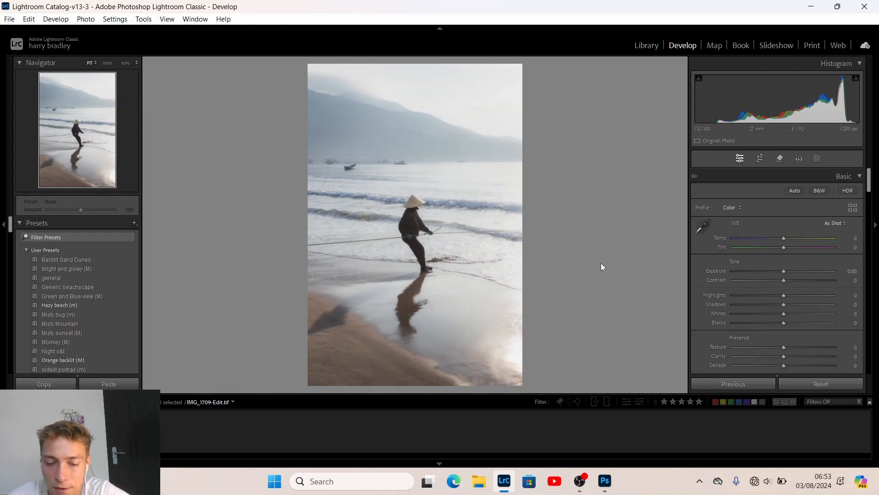
Create an enlarged brush mask at Saturation -33 painted over the wave crests
{"action": "key", "text": "k"}
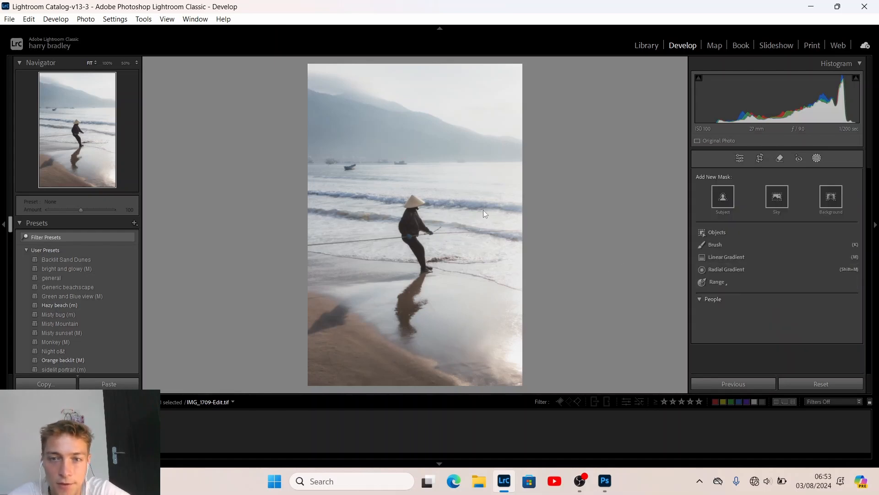
{"action": "key", "text": "bracketright"}
{"action": "key", "text": "bracketright"}
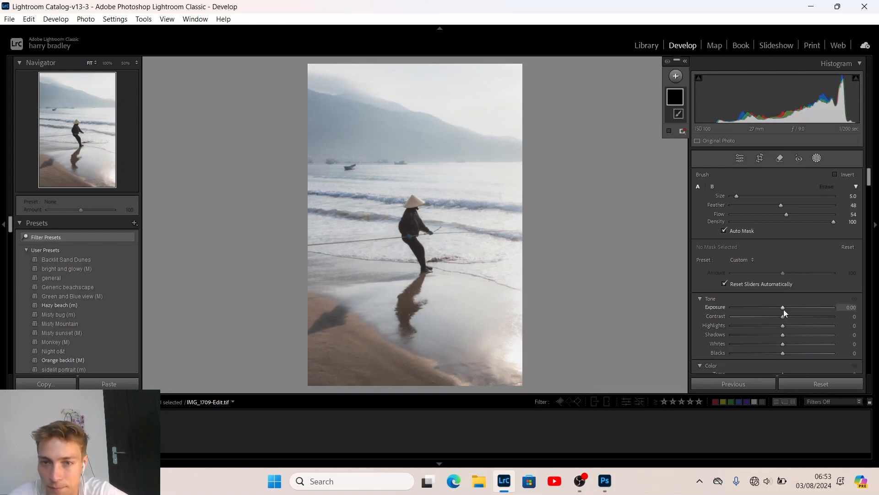
{"action": "scroll", "coordinate": [713, 298], "scroll_direction": "down", "scroll_amount": 3}
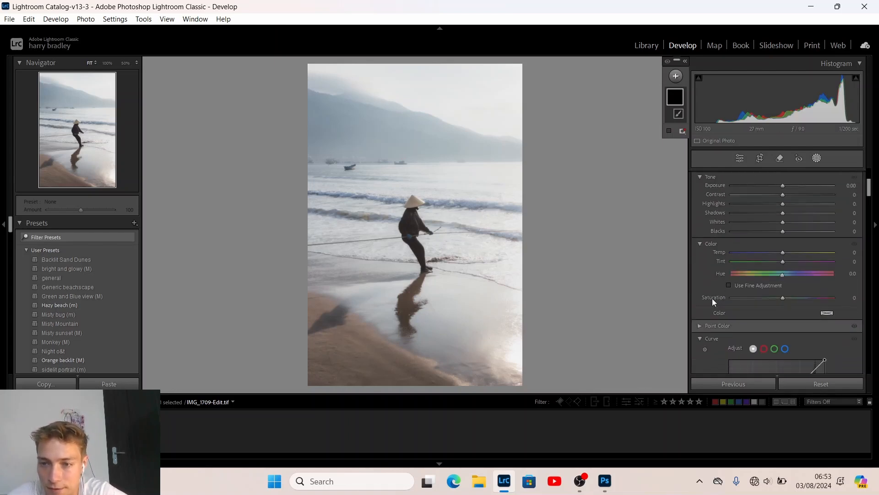
{"action": "left_click_drag", "start_coordinate": [757, 296], "coordinate": [752, 296]}
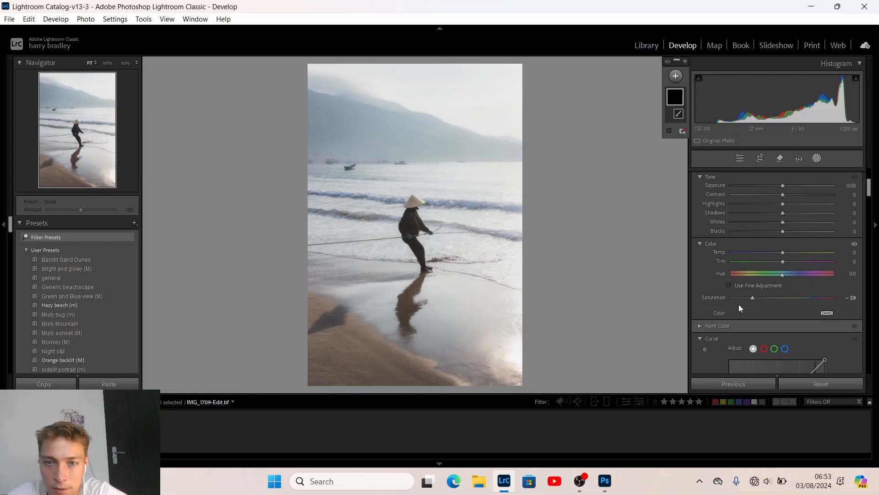
{"action": "scroll", "coordinate": [769, 257], "scroll_direction": "up", "scroll_amount": 3}
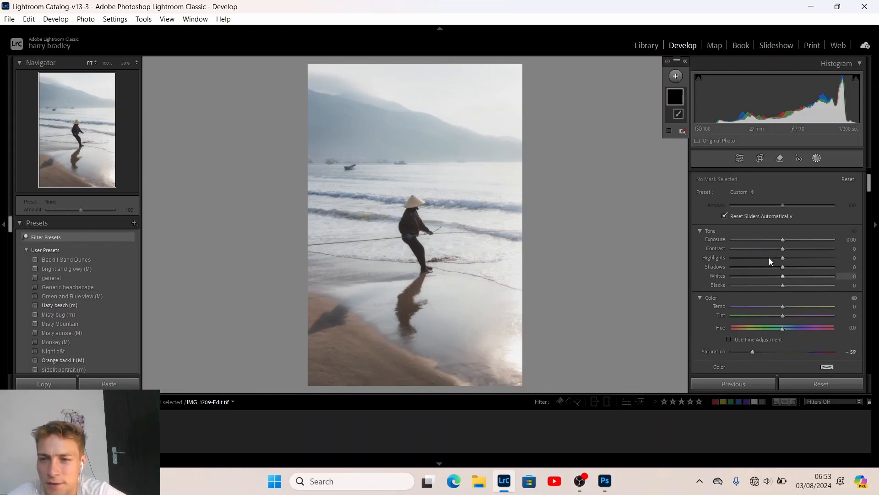
{"action": "scroll", "coordinate": [738, 300], "scroll_direction": "down", "scroll_amount": 2}
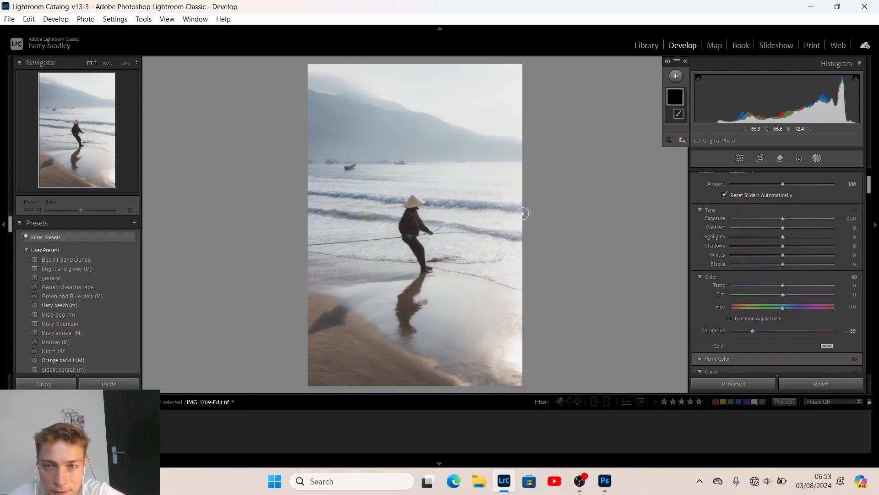
{"action": "left_click", "coordinate": [766, 330]}
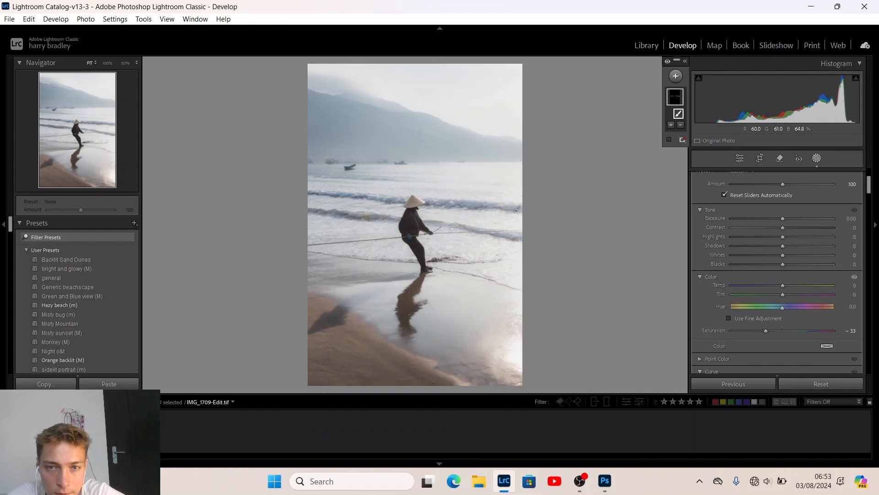
{"action": "left_click_drag", "start_coordinate": [521, 246], "coordinate": [531, 238]}
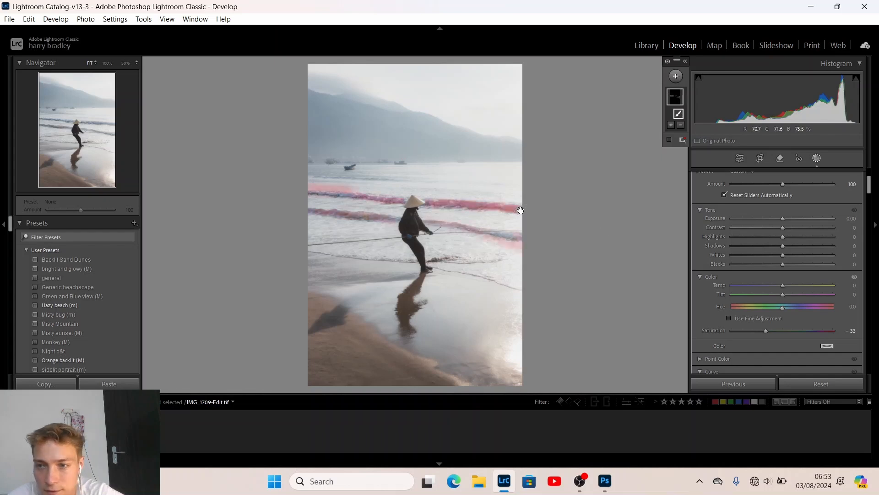
Warm the mask slightly, lift contrast and whites, set Clarity to 17, and close masking
{"action": "left_click", "coordinate": [784, 285]}
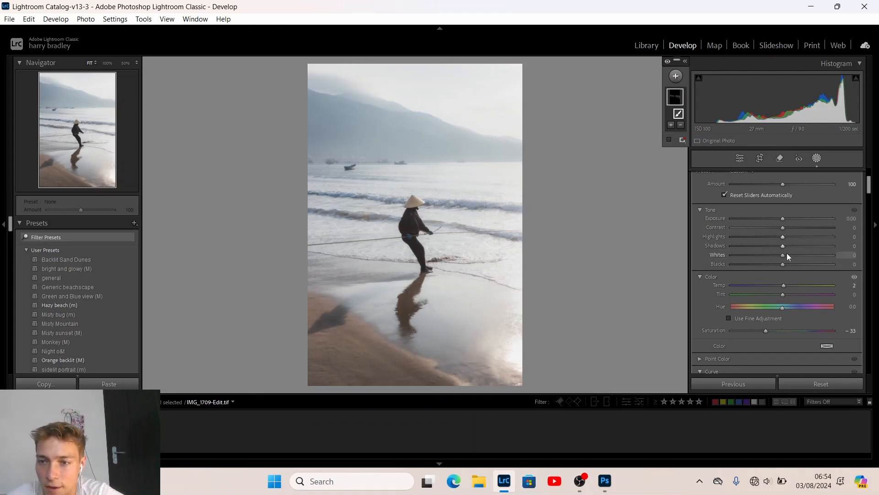
{"action": "left_click_drag", "start_coordinate": [783, 255], "coordinate": [786, 256]}
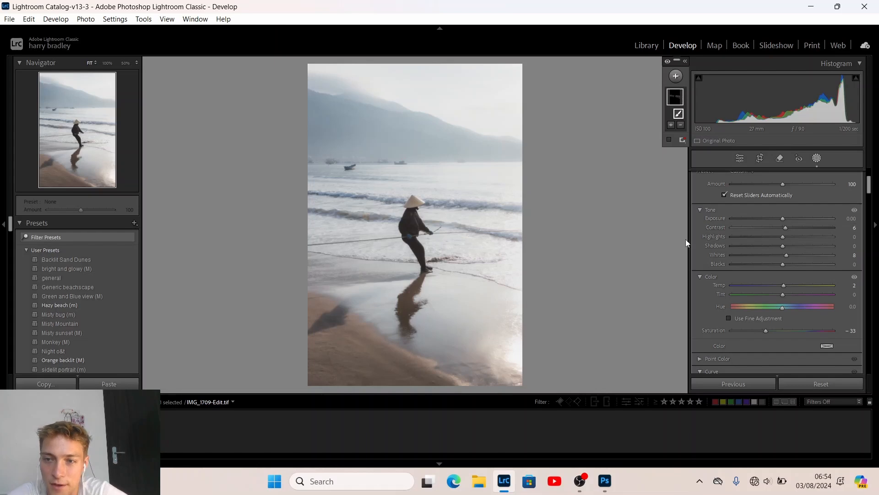
{"action": "scroll", "coordinate": [693, 263], "scroll_direction": "down", "scroll_amount": 3}
{"action": "scroll", "coordinate": [692, 262], "scroll_direction": "down", "scroll_amount": 5}
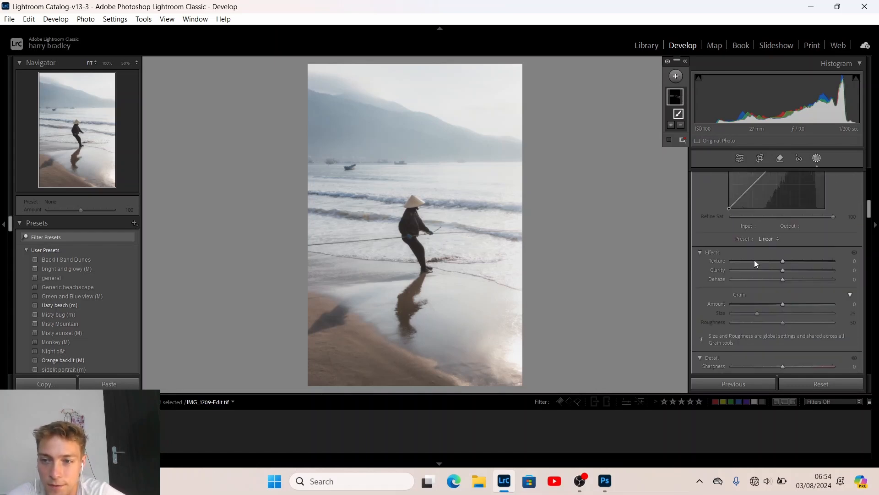
{"action": "left_click", "coordinate": [792, 269]}
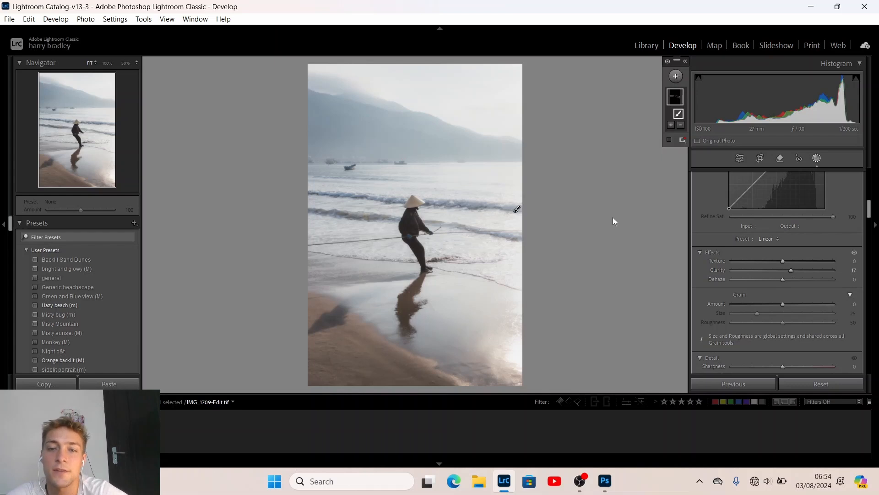
{"action": "left_click", "coordinate": [740, 158]}
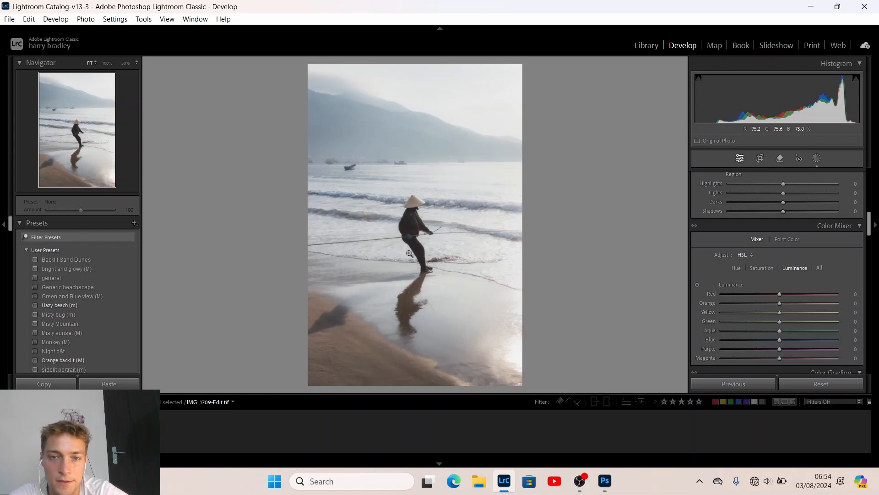
Select the original IMG_1709.CR2 and reset its develop settings
{"action": "left_click", "coordinate": [87, 431]}
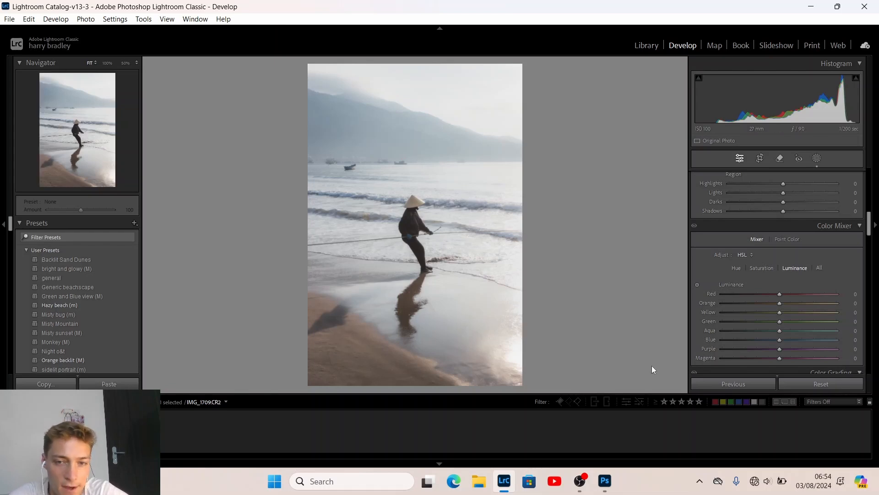
{"action": "left_click", "coordinate": [824, 380]}
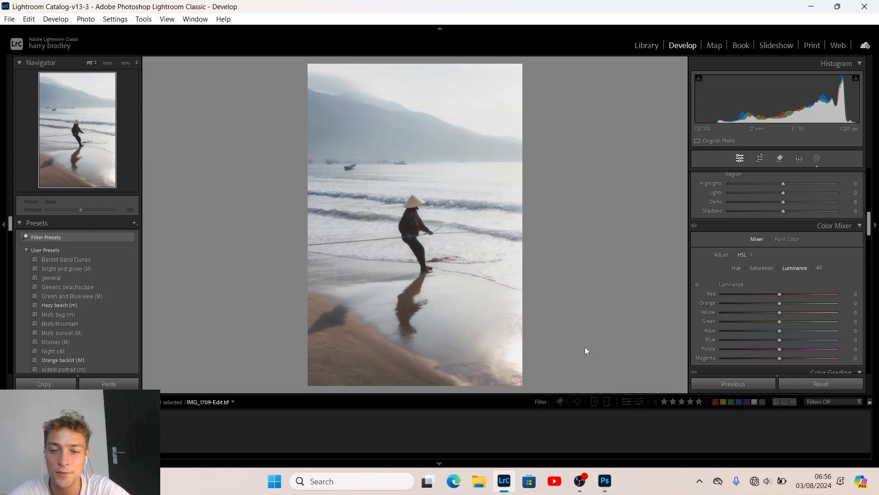
Review the finished IMG_1709-Edit.tif with its soft glow and toned wave crests
{"action": "mouse_move", "coordinate": [582, 488]}
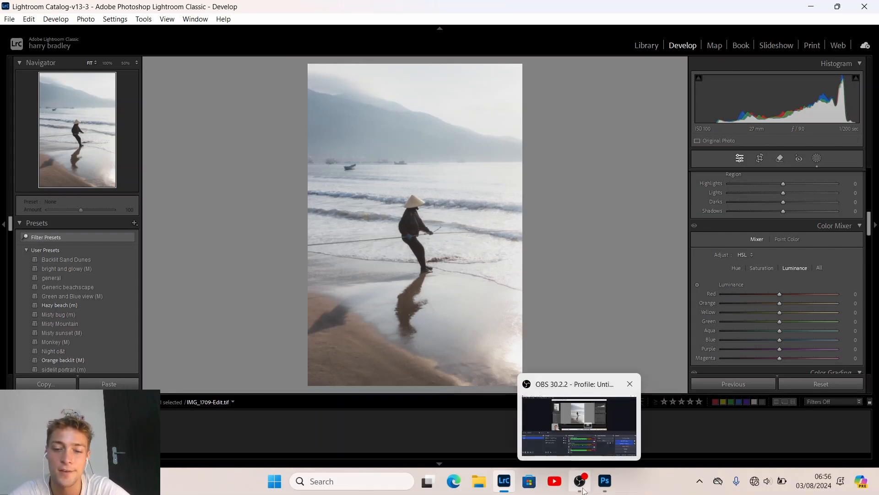